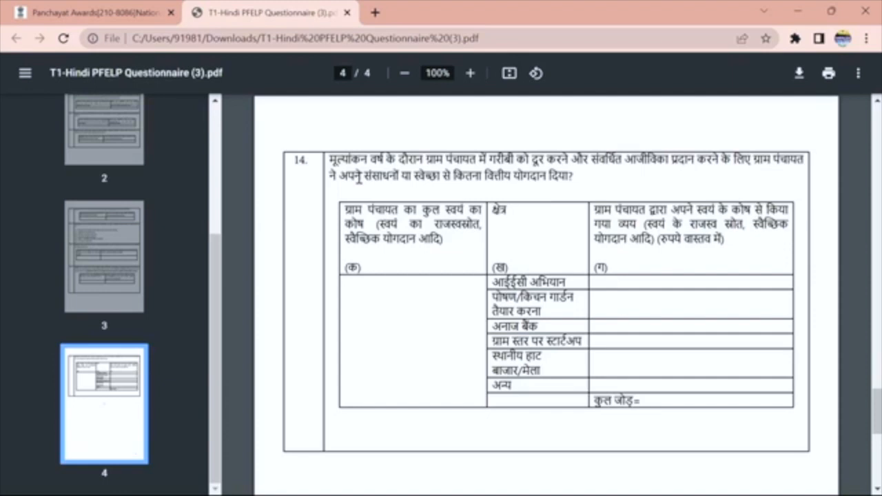
Scroll the Hindi PFELP questionnaire PDF back to page 2, showing questions 5 and 6.
{"action": "scroll", "coordinate": [105, 297], "scroll_direction": "up", "scroll_amount": 3}
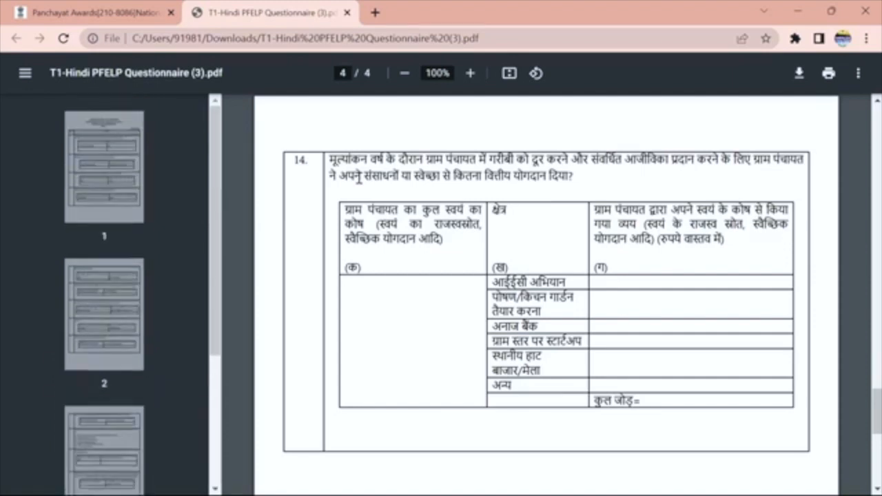
{"action": "scroll", "coordinate": [459, 265], "scroll_direction": "up", "scroll_amount": 20}
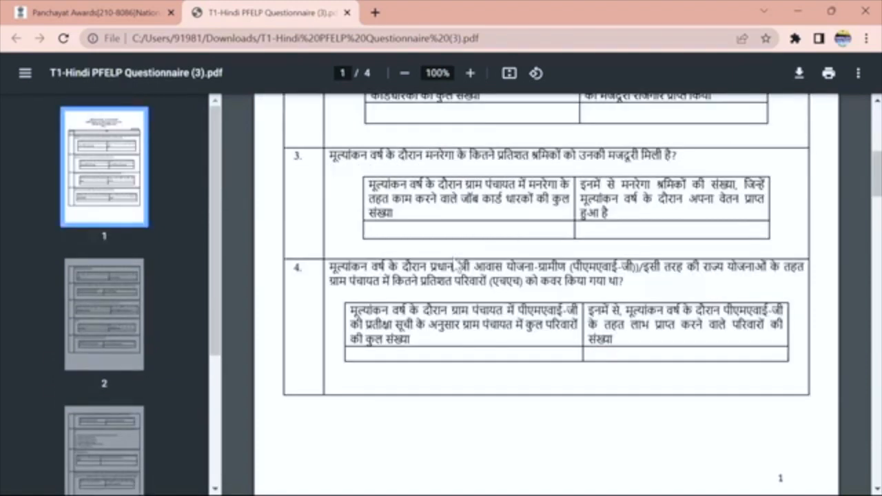
{"action": "scroll", "coordinate": [457, 265], "scroll_direction": "down", "scroll_amount": 5}
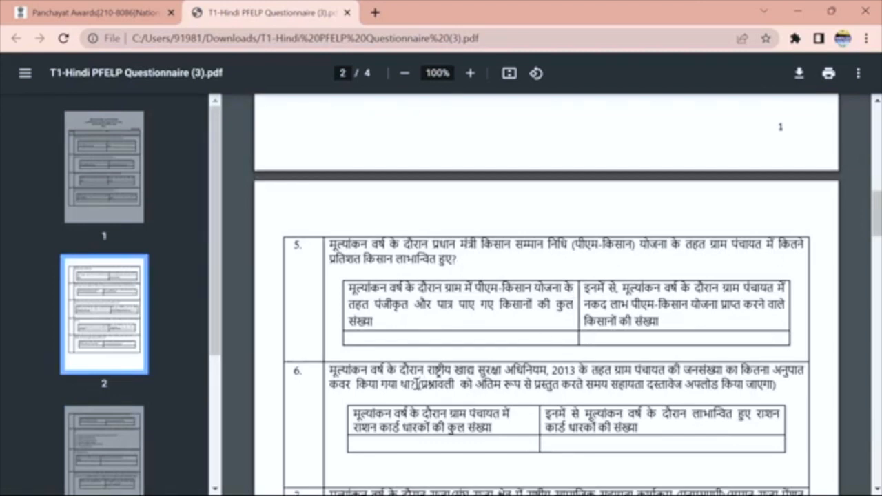
{"action": "mouse_move", "coordinate": [413, 378]}
{"action": "left_mouse_down"}
{"action": "mouse_move", "coordinate": [648, 378]}
{"action": "mouse_move", "coordinate": [750, 387]}
{"action": "mouse_move", "coordinate": [794, 402]}
{"action": "left_mouse_up"}
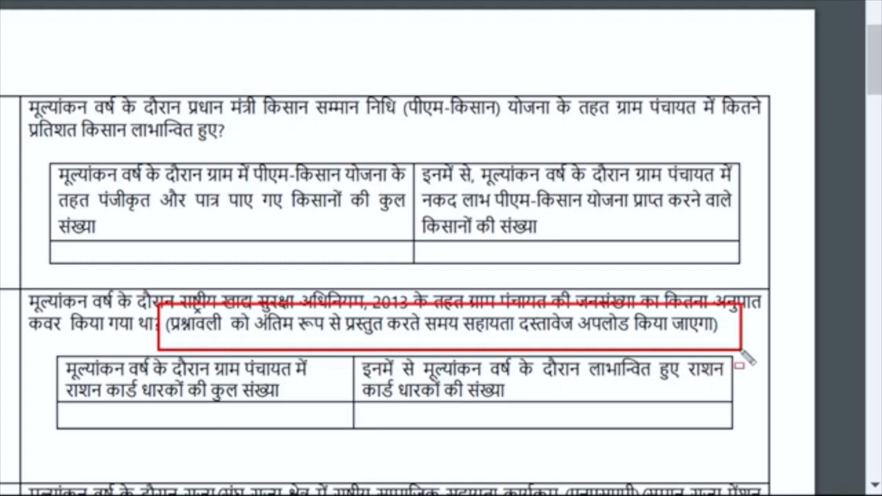
Mark question 6 with the pen, clear it, and return to the questionnaire list.
{"action": "mouse_move", "coordinate": [149, 293]}
{"action": "left_mouse_down"}
{"action": "mouse_move", "coordinate": [685, 352]}
{"action": "mouse_move", "coordinate": [751, 402]}
{"action": "left_mouse_up"}
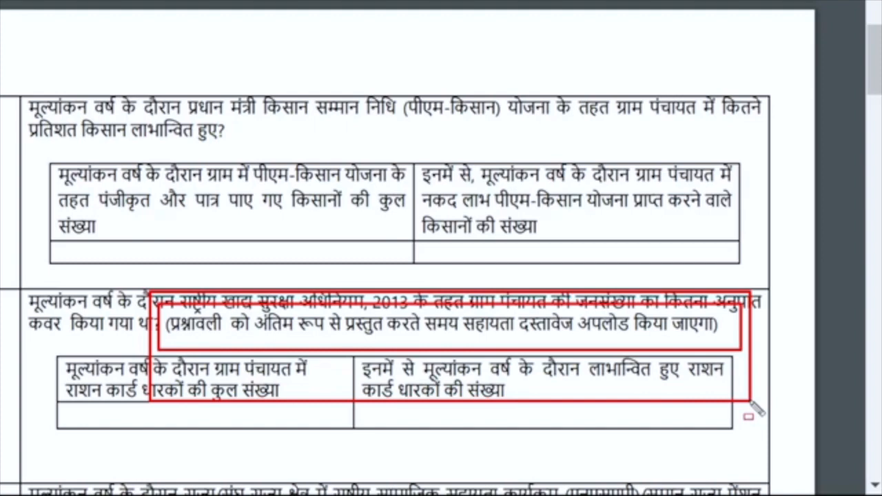
{"action": "key", "text": "Escape"}
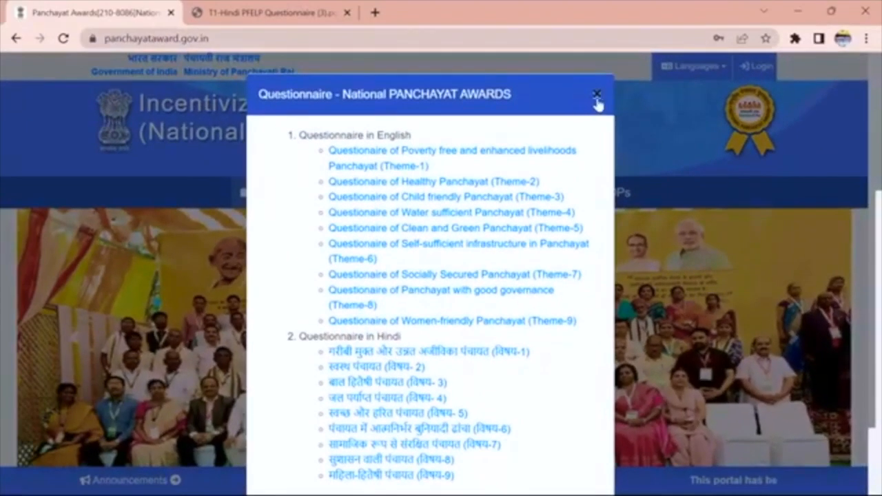
Close the questionnaire list and open the sign-in form with the saved account selected.
{"action": "left_click", "coordinate": [597, 96]}
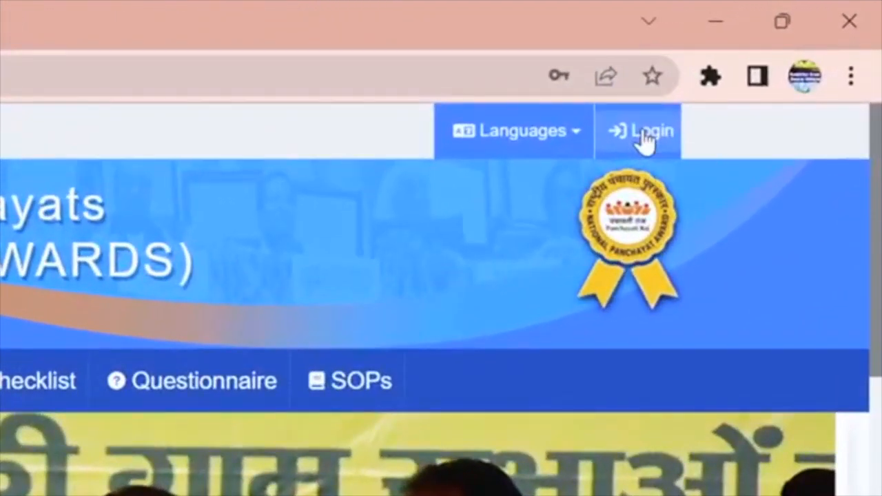
{"action": "mouse_move", "coordinate": [545, 83]}
{"action": "left_mouse_down"}
{"action": "mouse_move", "coordinate": [822, 227]}
{"action": "mouse_move", "coordinate": [818, 240]}
{"action": "left_mouse_up"}
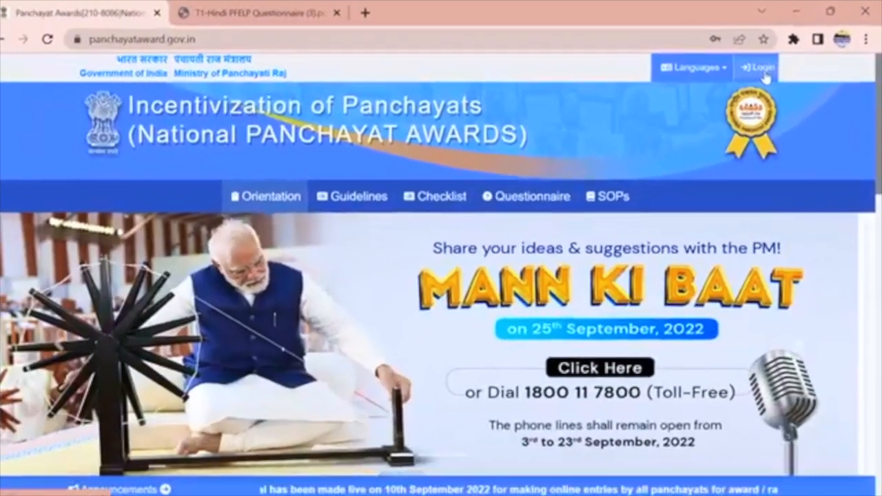
{"action": "left_click", "coordinate": [641, 131]}
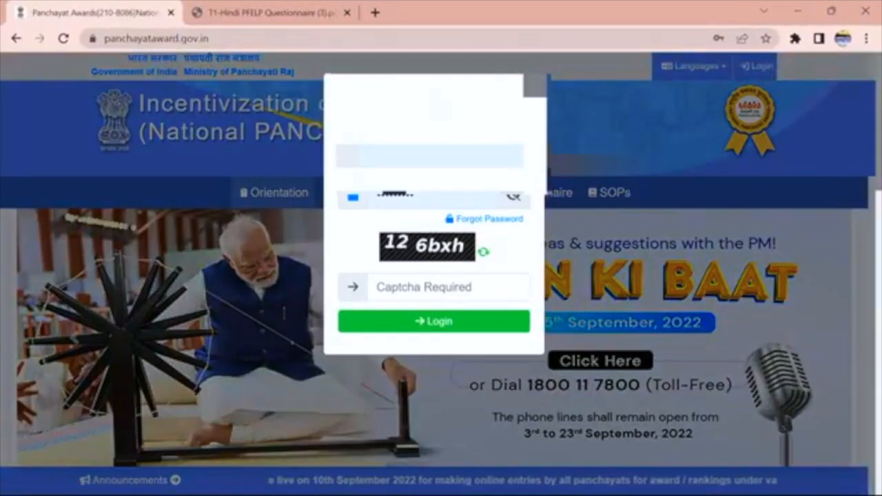
{"action": "left_click", "coordinate": [462, 157]}
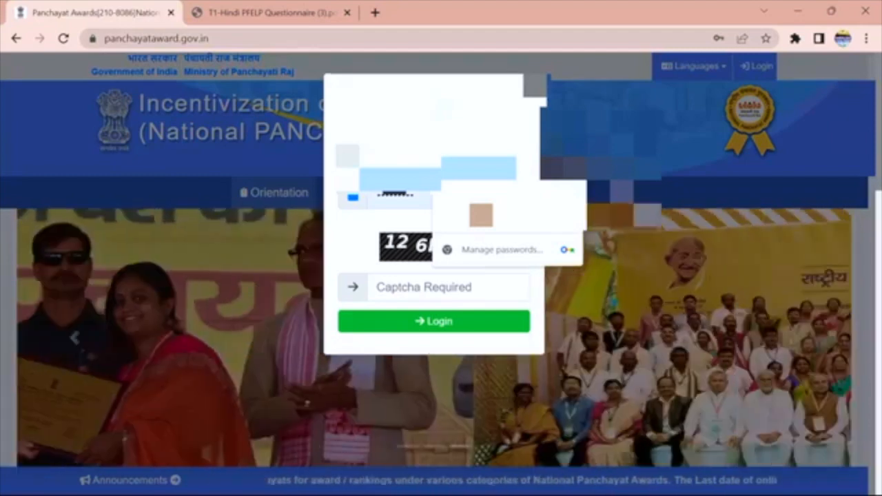
{"action": "left_click", "coordinate": [481, 209]}
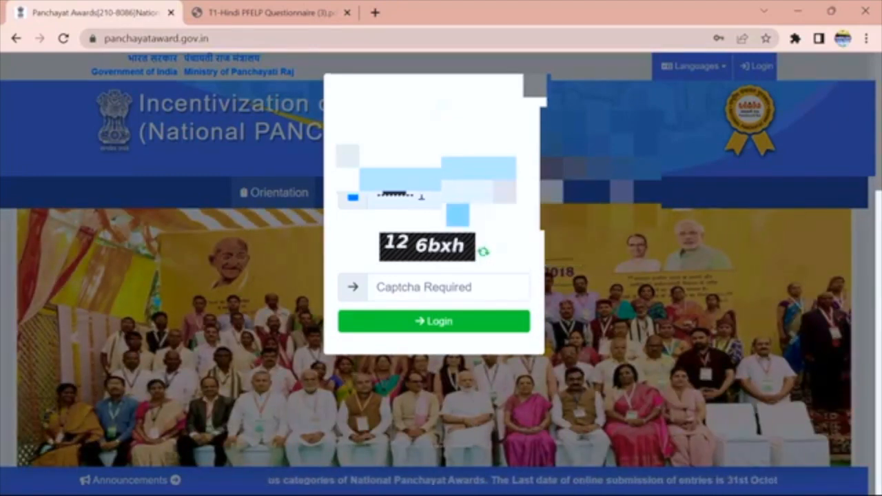
Retype the account password, enter the captcha code and submit the login.
{"action": "left_click", "coordinate": [395, 196]}
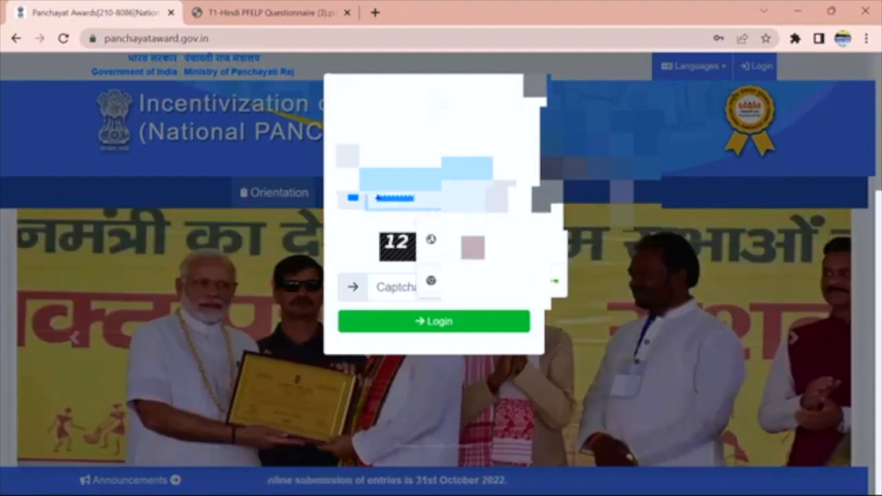
{"action": "key", "text": "BackSpace"}
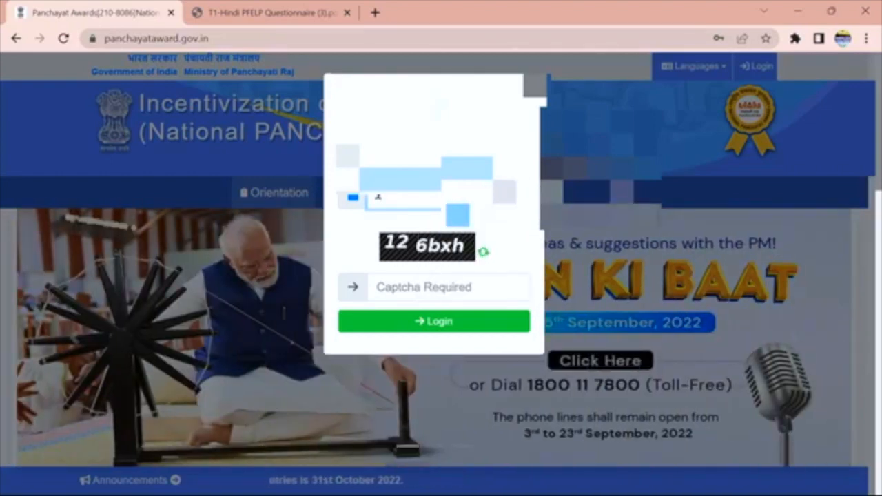
{"action": "type", "text": "*********"}
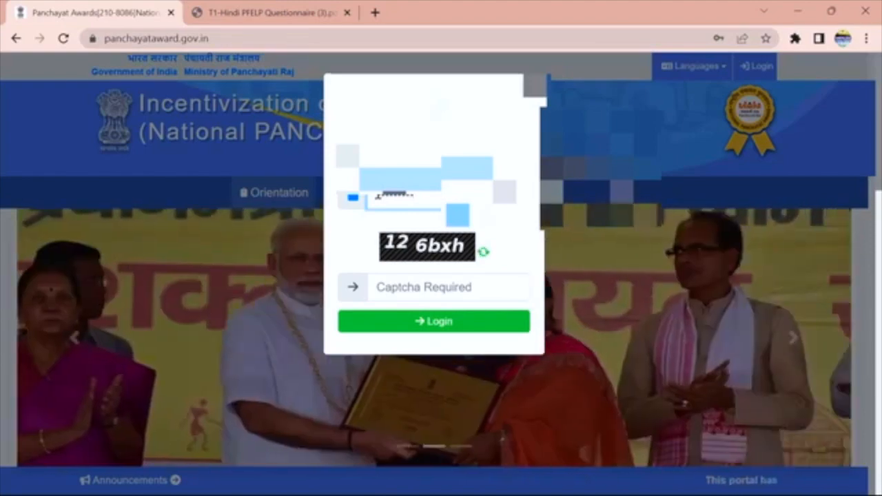
{"action": "left_click", "coordinate": [378, 293]}
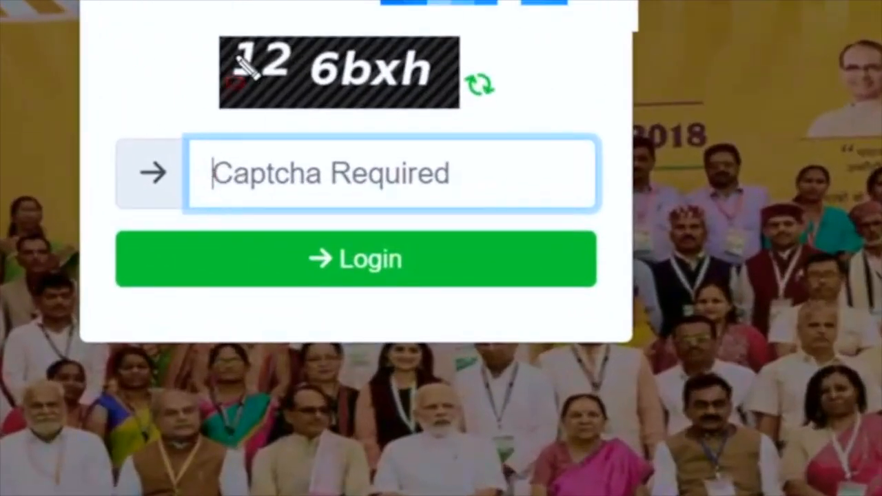
{"action": "left_click_drag", "start_coordinate": [140, 12], "coordinate": [539, 126]}
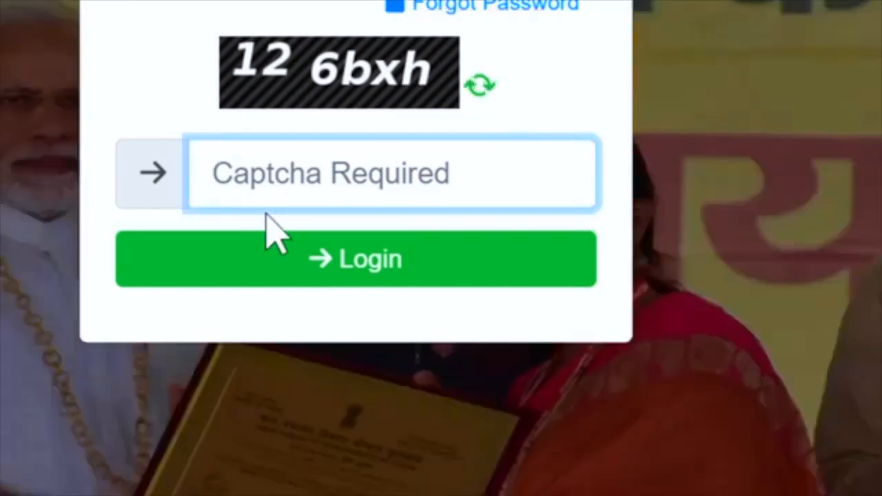
{"action": "type", "text": "12"}
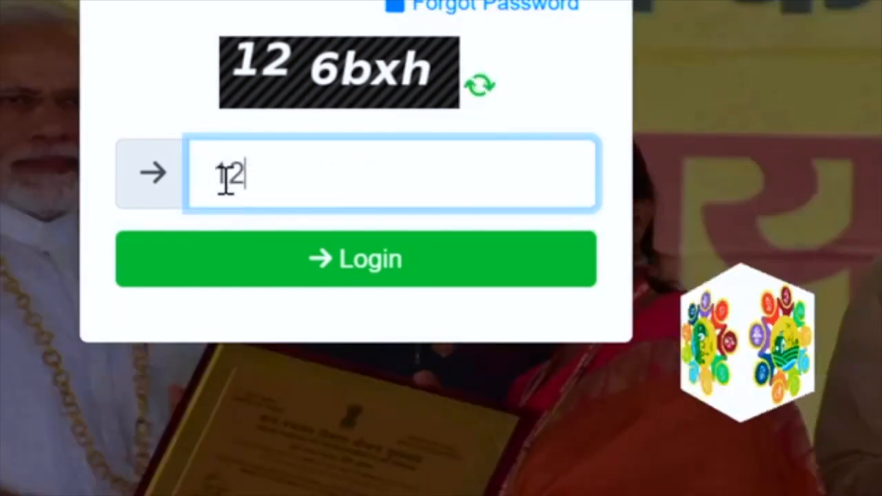
{"action": "type", "text": "6bx"}
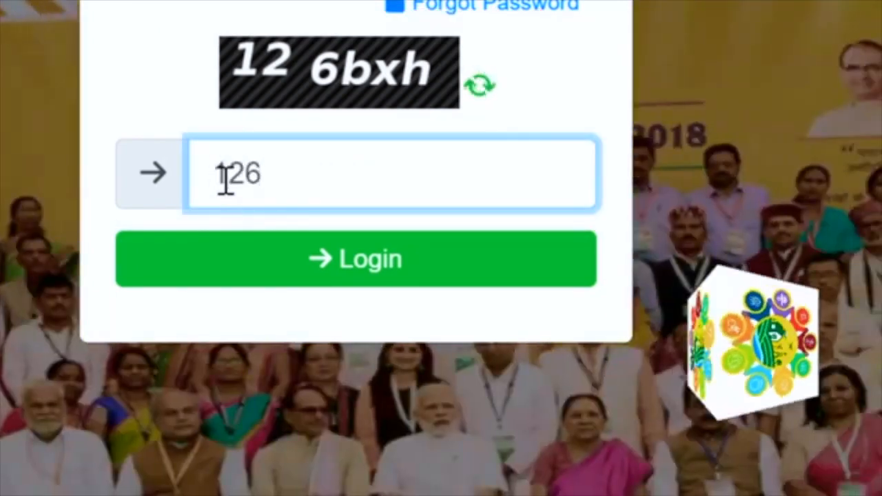
{"action": "type", "text": "h"}
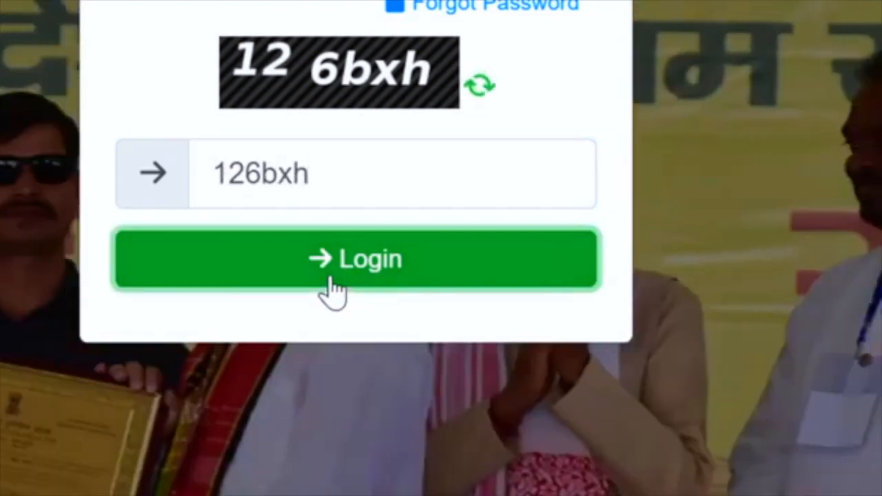
{"action": "left_click", "coordinate": [330, 279]}
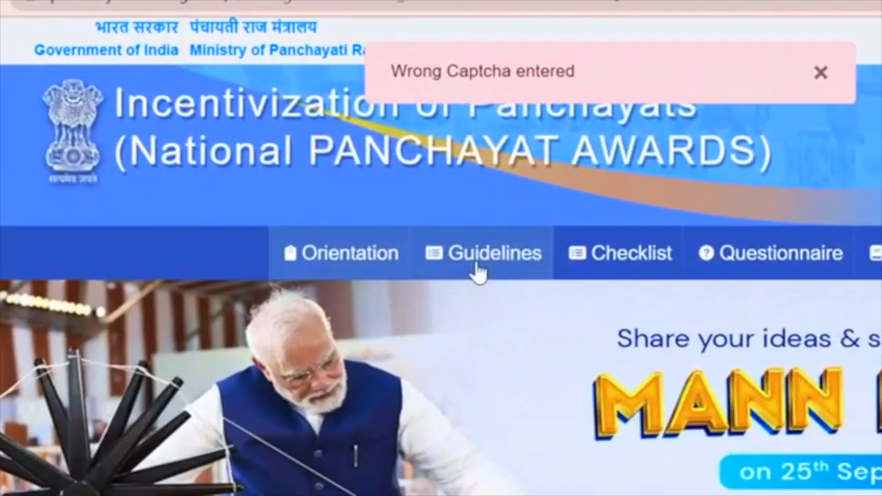
Close the questionnaire PDF tab and the browser window.
{"action": "mouse_move", "coordinate": [361, 29]}
{"action": "left_mouse_down"}
{"action": "mouse_move", "coordinate": [680, 40]}
{"action": "mouse_move", "coordinate": [717, 135]}
{"action": "left_mouse_up"}
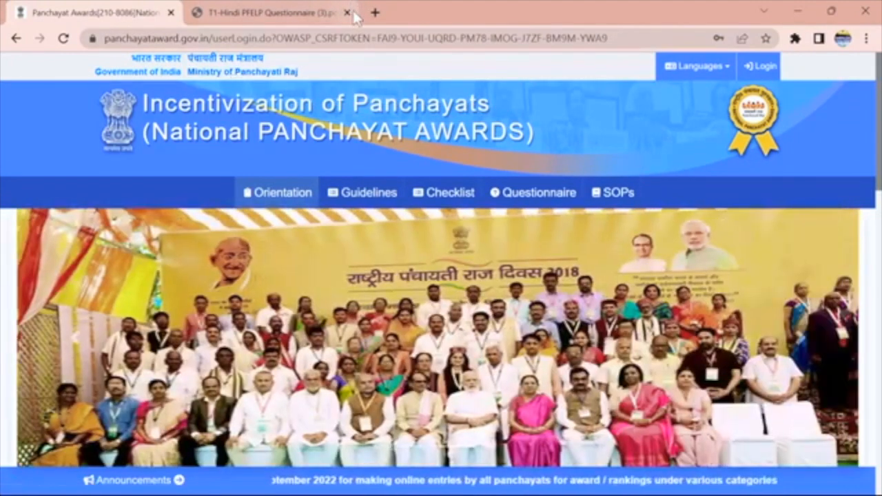
{"action": "left_click", "coordinate": [347, 12]}
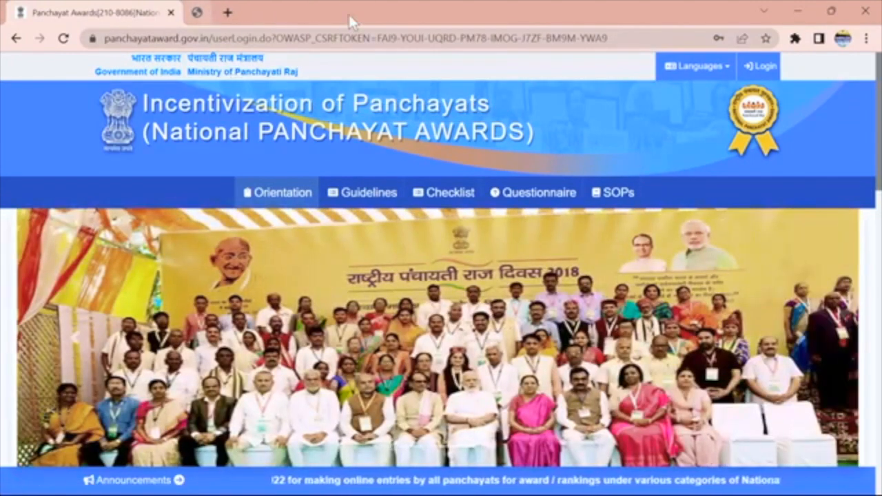
{"action": "left_click", "coordinate": [171, 13]}
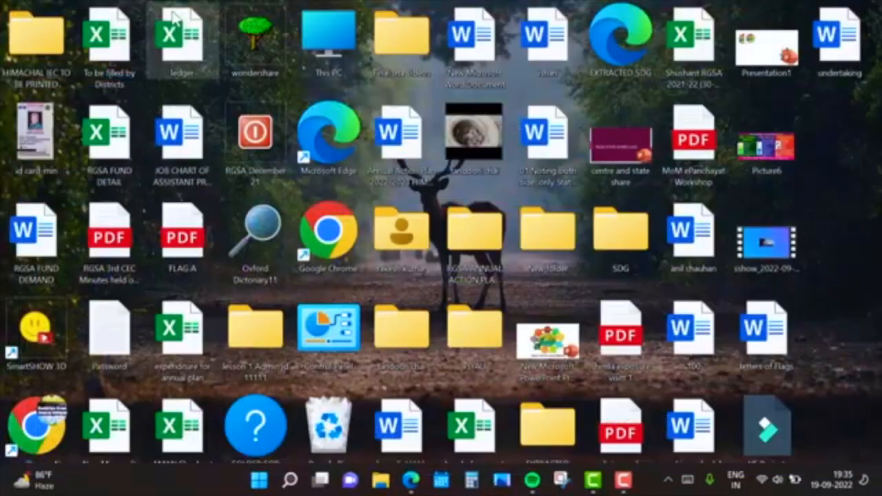
Relaunch Chrome, search 'national panchayat awards', open the official site and its Login form.
{"action": "double_click", "coordinate": [37, 426]}
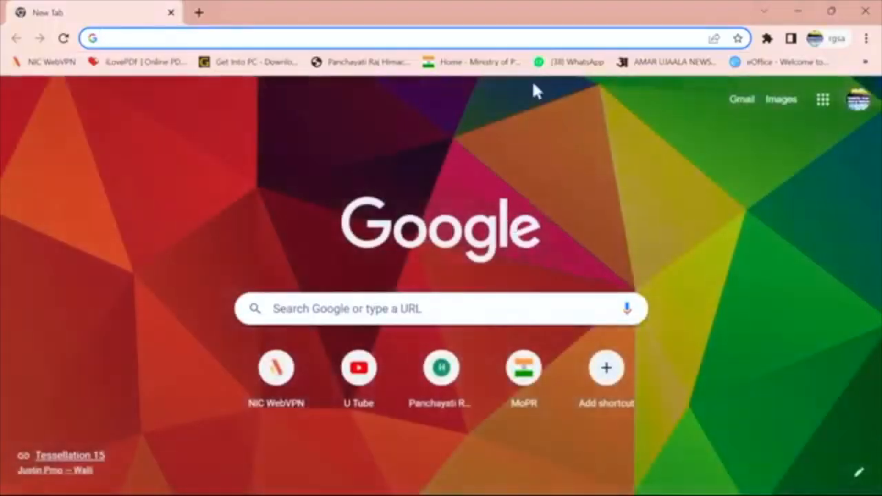
{"action": "left_click", "coordinate": [350, 308]}
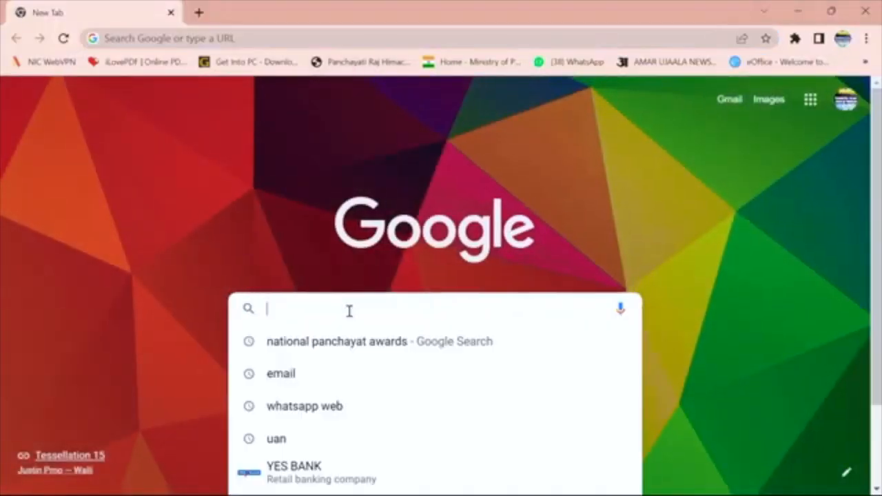
{"action": "left_click", "coordinate": [342, 343]}
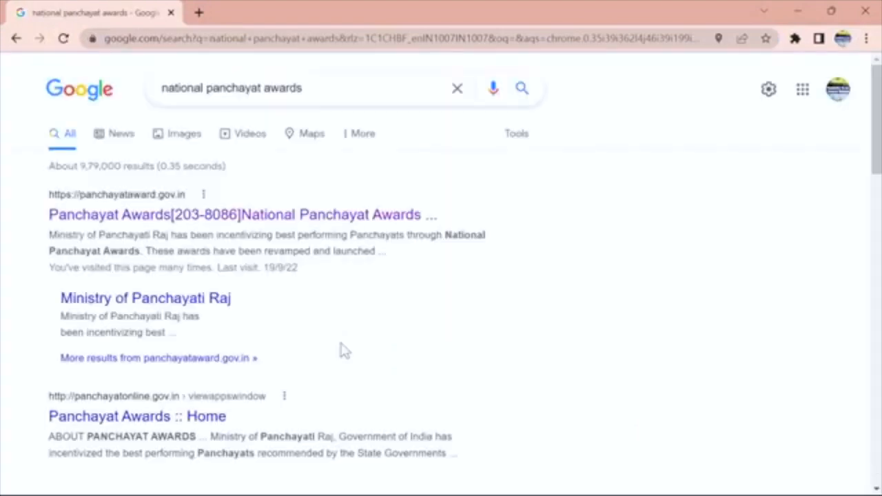
{"action": "left_click", "coordinate": [187, 218]}
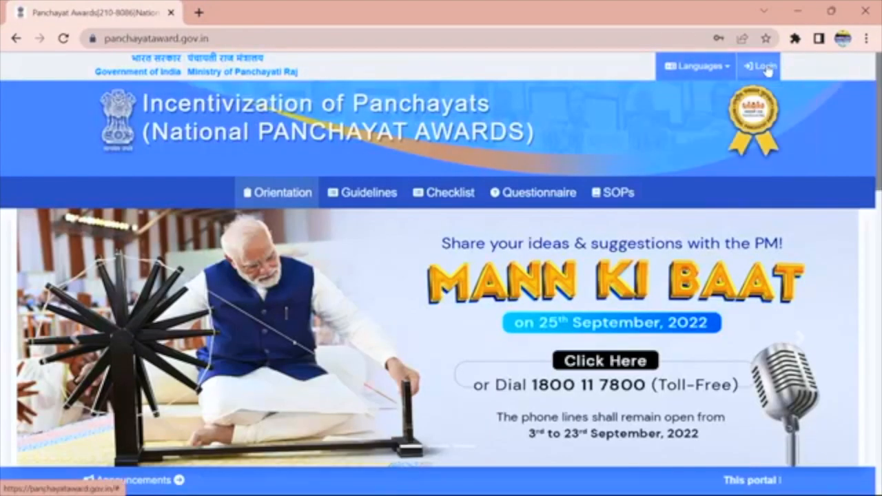
{"action": "left_click", "coordinate": [760, 66]}
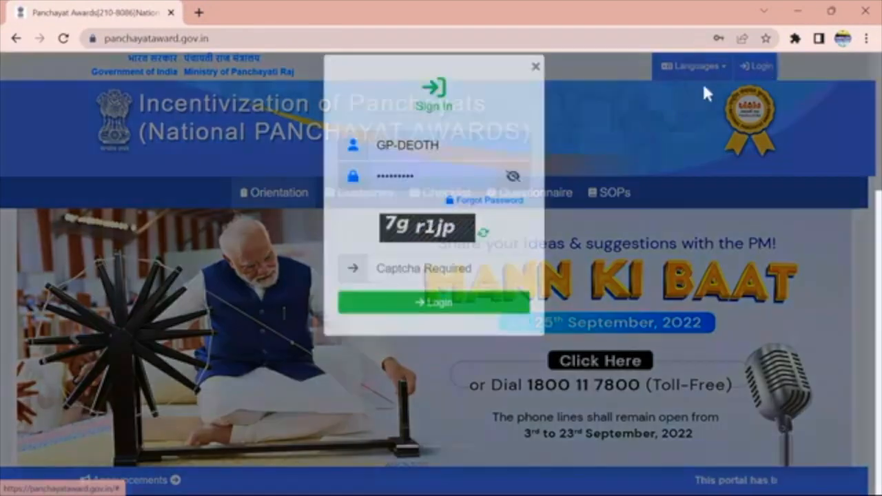
Correct the prefilled username in the sign-in form.
{"action": "left_click", "coordinate": [447, 165]}
{"action": "key", "text": "BackSpace"}
{"action": "key", "text": "BackSpace"}
{"action": "key", "text": "BackSpace"}
{"action": "key", "text": "BackSpace"}
{"action": "key", "text": "BackSpace"}
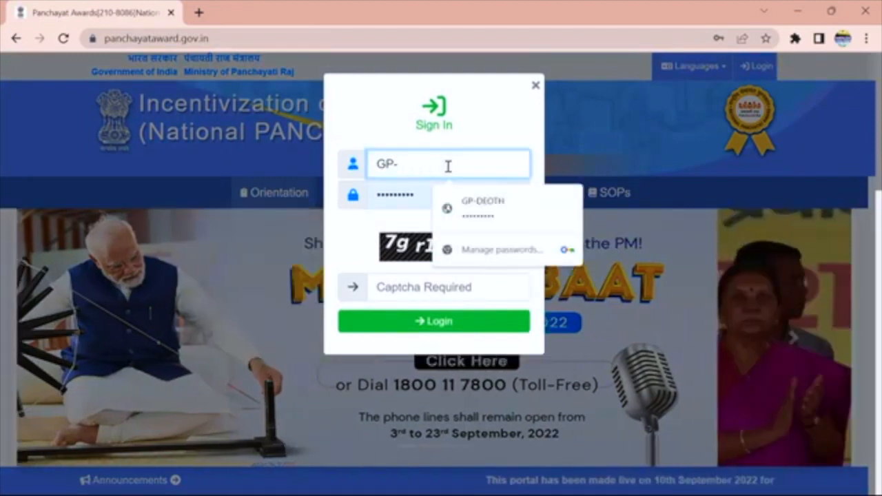
{"action": "type", "text": "CHAY"}
{"action": "key", "text": "BackSpace"}
{"action": "type", "text": "MYANA"}
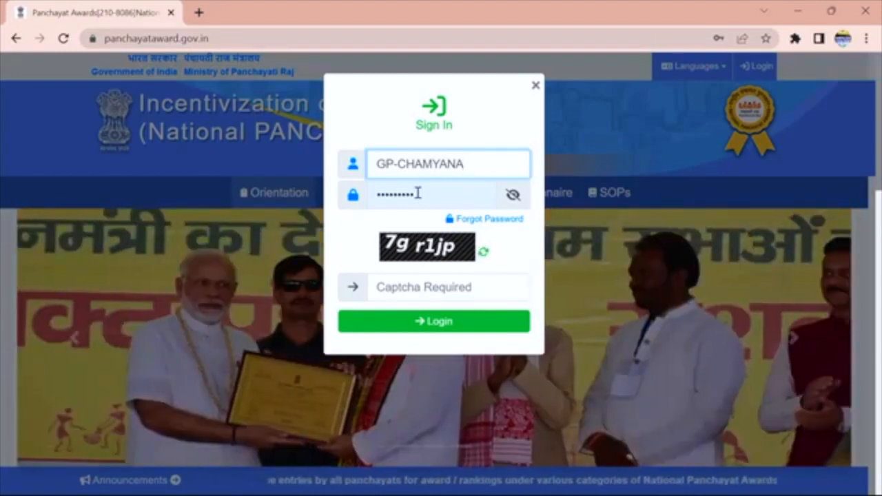
Re-enter the account password and the shown captcha code, then submit the login.
{"action": "left_click", "coordinate": [417, 194]}
{"action": "key", "text": "BackSpace"}
{"action": "key", "text": "BackSpace"}
{"action": "key", "text": "BackSpace"}
{"action": "key", "text": "BackSpace"}
{"action": "key", "text": "BackSpace"}
{"action": "key", "text": "BackSpace"}
{"action": "key", "text": "BackSpace"}
{"action": "key", "text": "BackSpace"}
{"action": "key", "text": "BackSpace"}
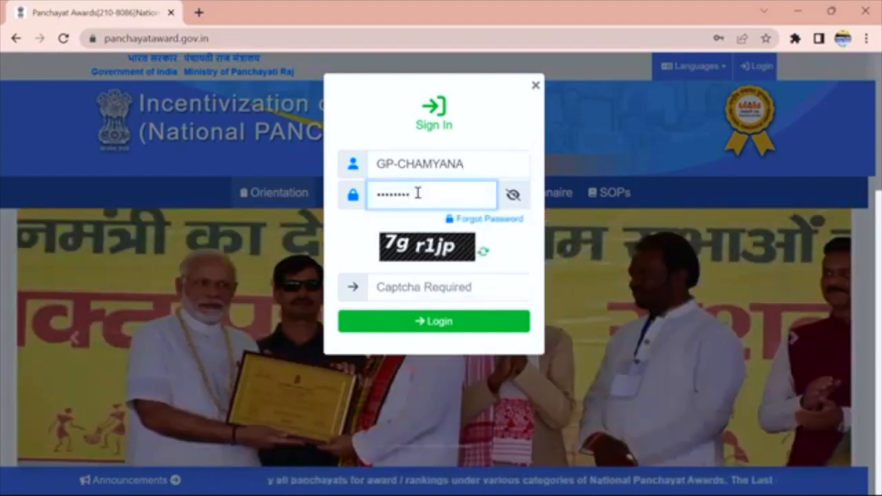
{"action": "key", "text": "BackSpace"}
{"action": "type", "text": "*****"}
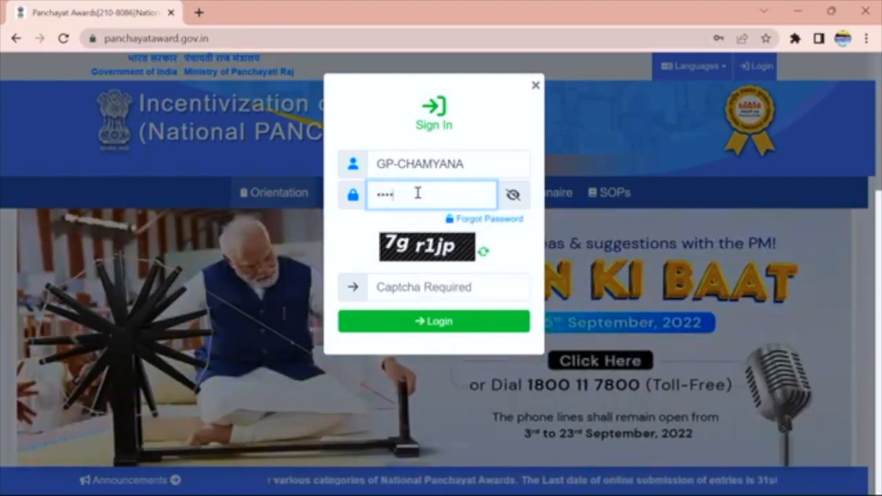
{"action": "type", "text": "*****"}
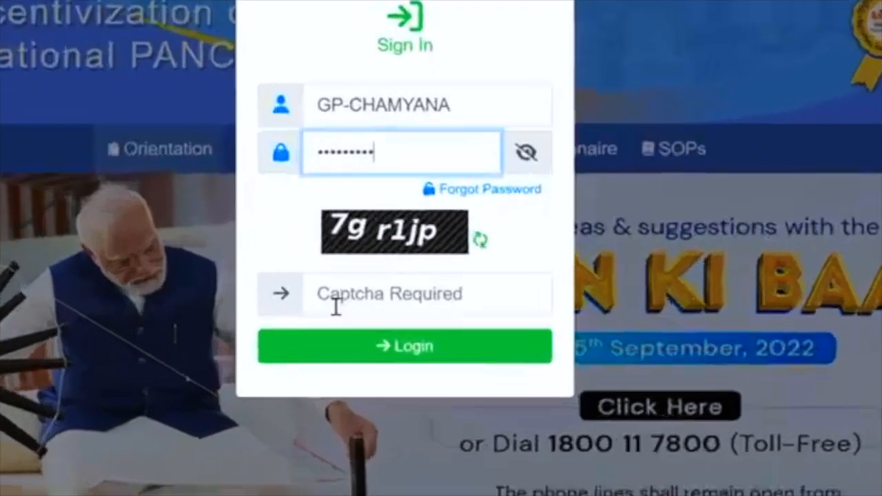
{"action": "left_click", "coordinate": [336, 306]}
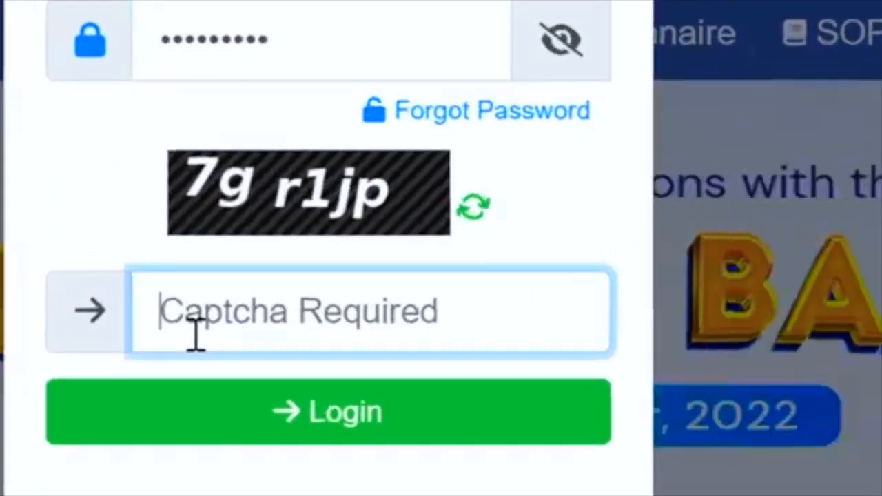
{"action": "type", "text": "7"}
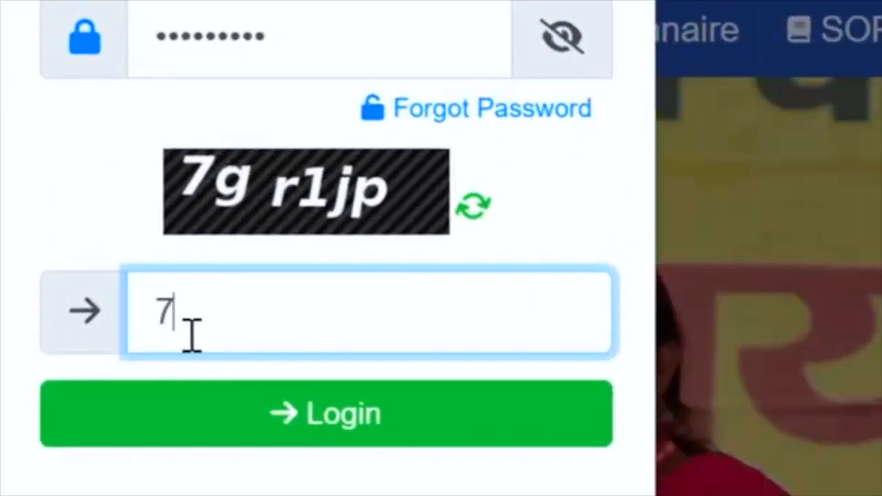
{"action": "type", "text": "gr"}
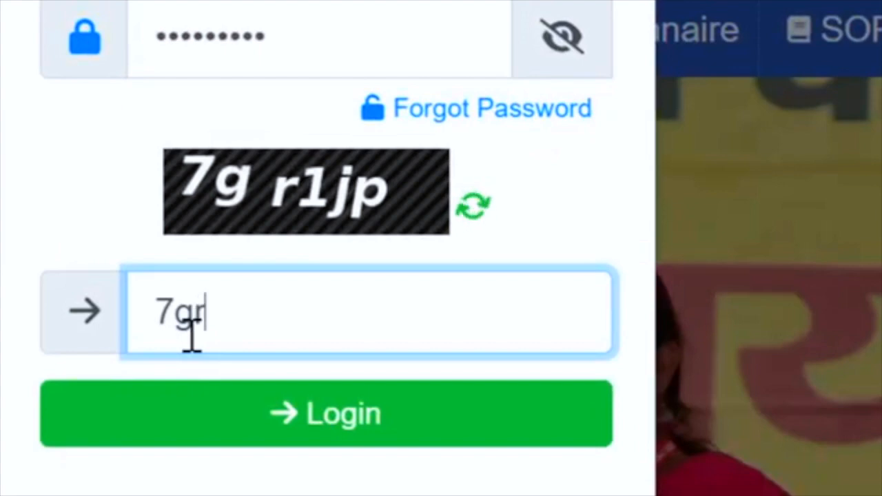
{"action": "type", "text": "1jp"}
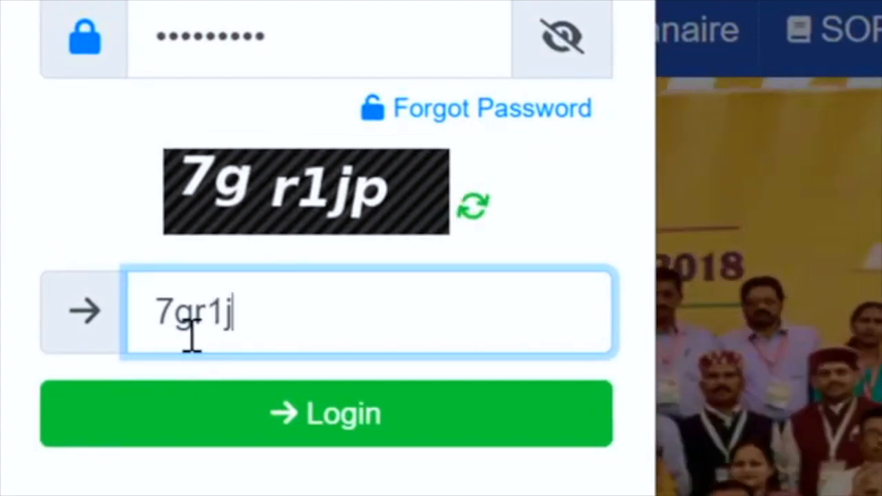
{"action": "left_click", "coordinate": [260, 446]}
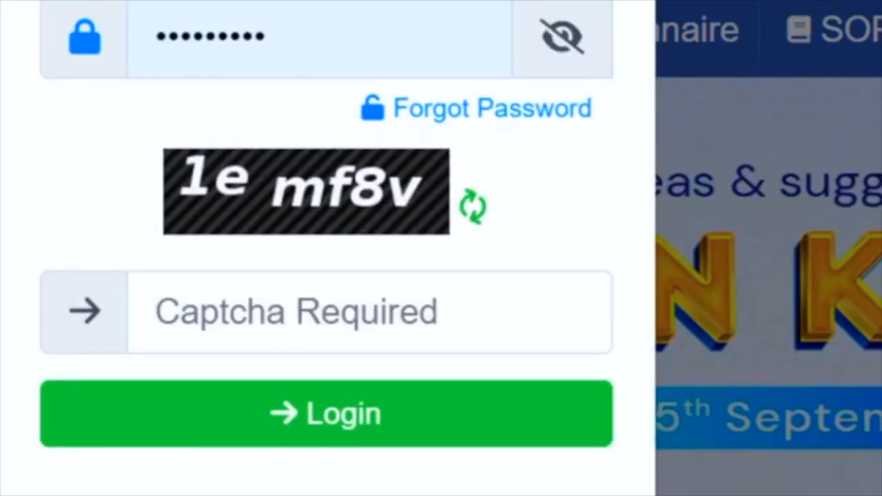
Retype the password with the newly shown captcha code and log in successfully.
{"action": "left_click", "coordinate": [304, 2]}
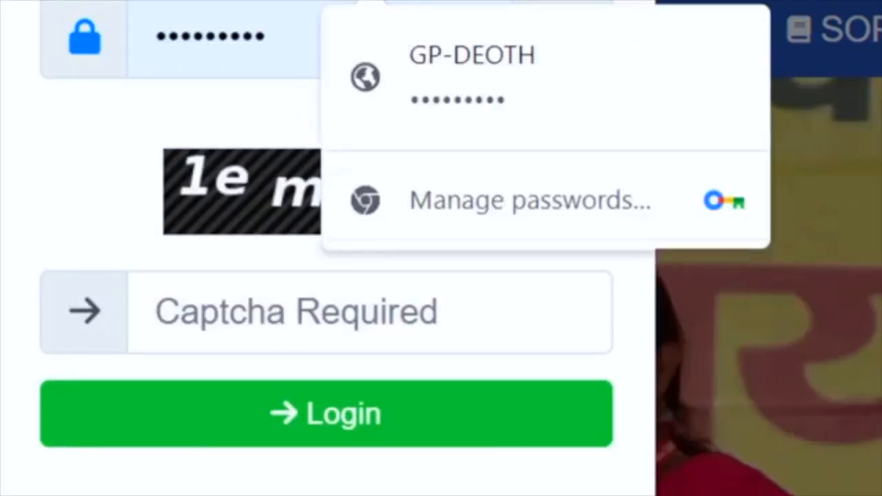
{"action": "key", "text": "Escape"}
{"action": "left_click", "coordinate": [291, 43]}
{"action": "key", "text": "BackSpace"}
{"action": "key", "text": "BackSpace"}
{"action": "key", "text": "BackSpace"}
{"action": "key", "text": "BackSpace"}
{"action": "key", "text": "BackSpace"}
{"action": "key", "text": "BackSpace"}
{"action": "key", "text": "BackSpace"}
{"action": "key", "text": "BackSpace"}
{"action": "key", "text": "BackSpace"}
{"action": "key", "text": "BackSpace"}
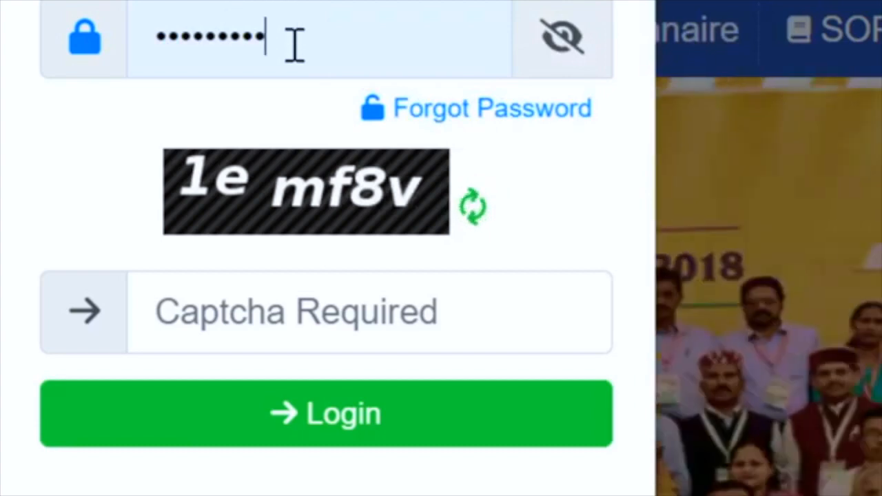
{"action": "type", "text": "••••••••••"}
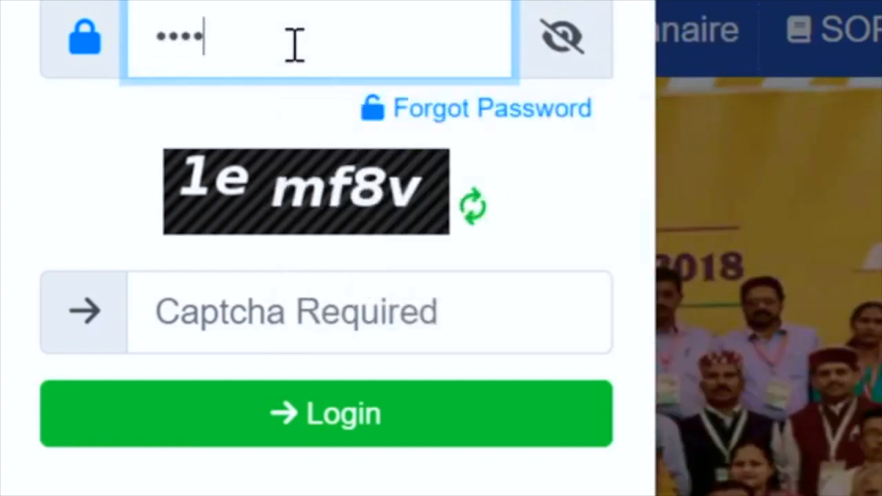
{"action": "left_click", "coordinate": [248, 311]}
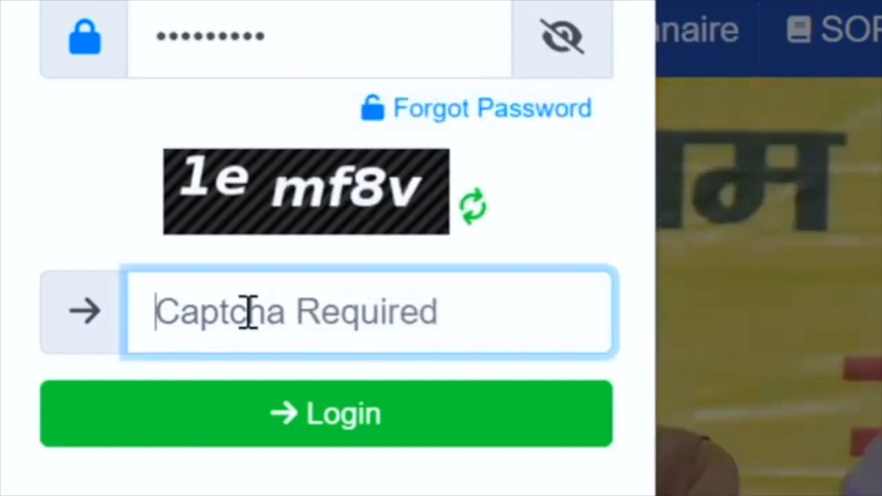
{"action": "type", "text": "1emf8v"}
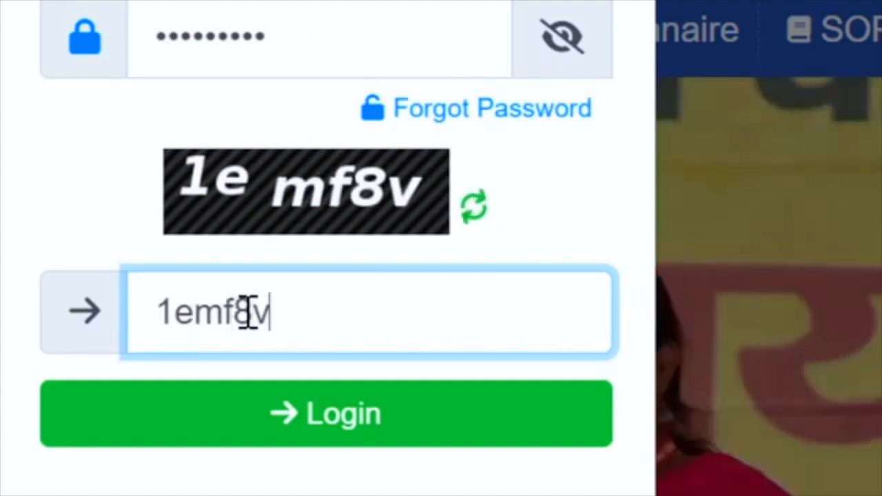
{"action": "left_click", "coordinate": [269, 422]}
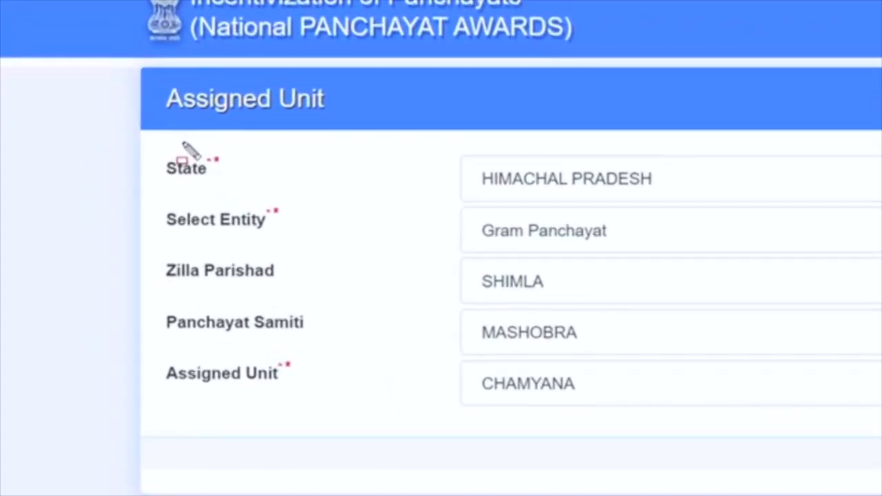
Confirm Himachal Pradesh, Gram Panchayat, Shimla, Mashobra and Chamyana as the assigned unit and submit.
{"action": "left_click_drag", "start_coordinate": [182, 142], "coordinate": [277, 180]}
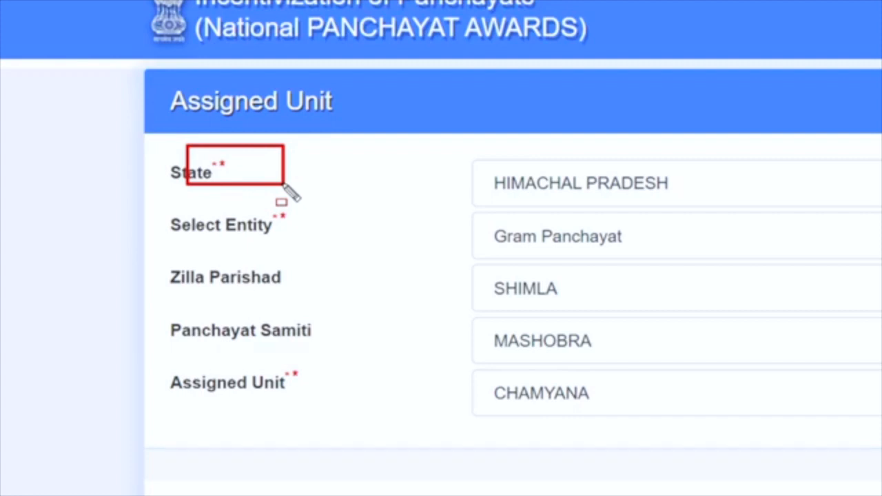
{"action": "mouse_move", "coordinate": [164, 251]}
{"action": "left_mouse_down"}
{"action": "mouse_move", "coordinate": [326, 262]}
{"action": "mouse_move", "coordinate": [338, 288]}
{"action": "left_mouse_up"}
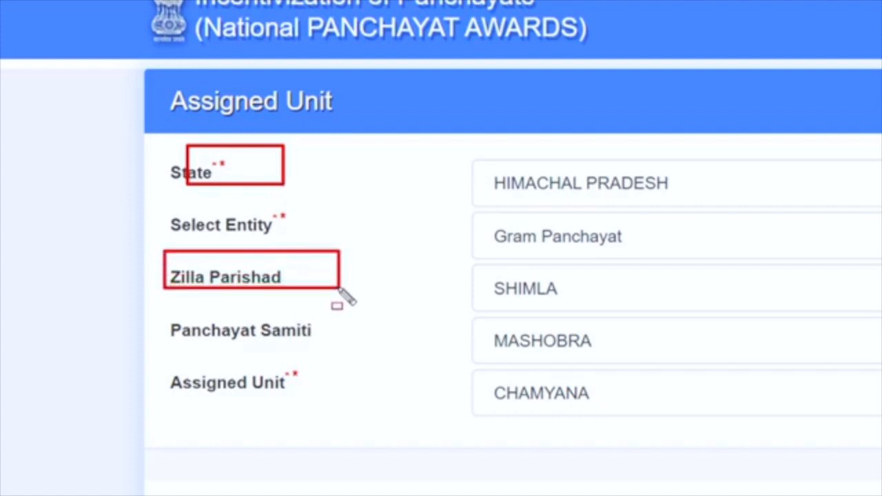
{"action": "left_click_drag", "start_coordinate": [269, 348], "coordinate": [327, 433]}
{"action": "left_click_drag", "start_coordinate": [248, 204], "coordinate": [309, 241]}
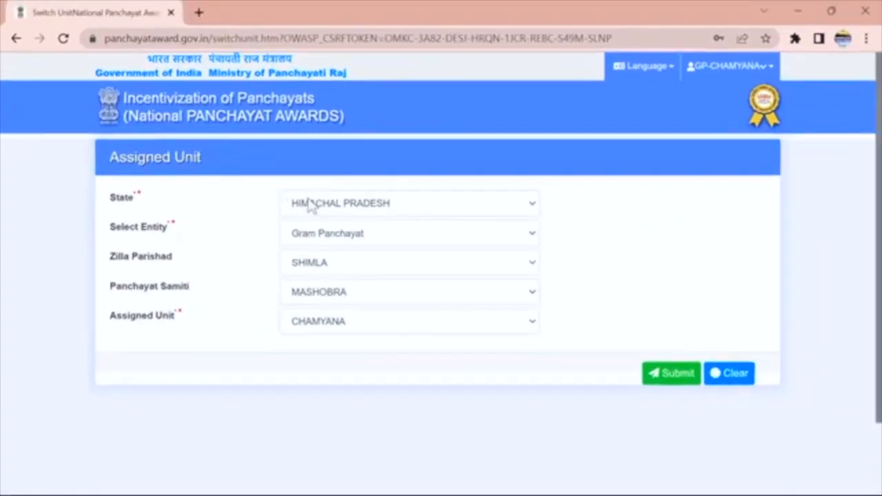
{"action": "left_click", "coordinate": [340, 234]}
{"action": "left_click", "coordinate": [341, 235]}
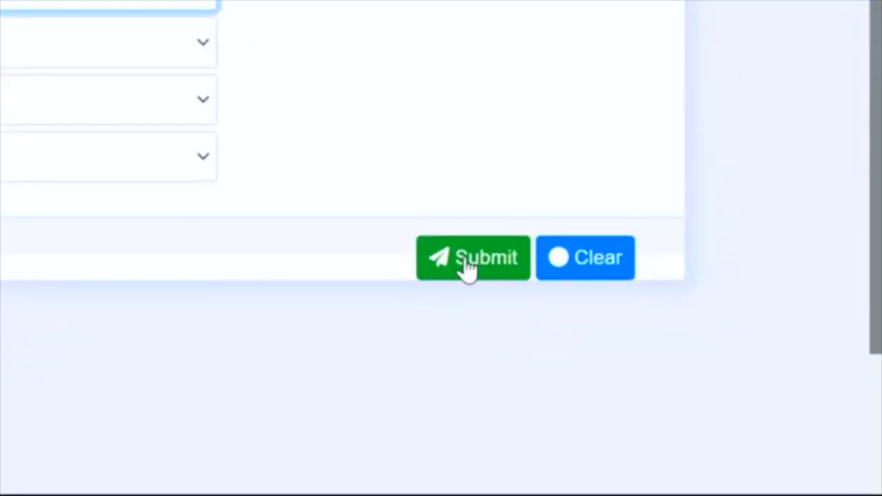
{"action": "left_click", "coordinate": [467, 269]}
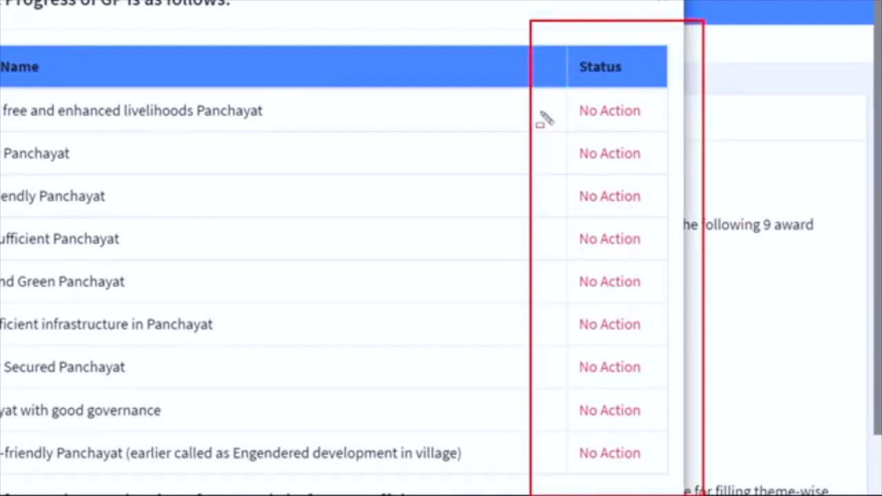
Check that all nine themes show No Action in the GP progress popup, then close it.
{"action": "mouse_move", "coordinate": [540, 112]}
{"action": "left_mouse_down"}
{"action": "mouse_move", "coordinate": [666, 118]}
{"action": "mouse_move", "coordinate": [675, 133]}
{"action": "left_mouse_up"}
{"action": "mouse_move", "coordinate": [540, 76]}
{"action": "left_mouse_down"}
{"action": "mouse_move", "coordinate": [641, 124]}
{"action": "mouse_move", "coordinate": [664, 121]}
{"action": "left_mouse_up"}
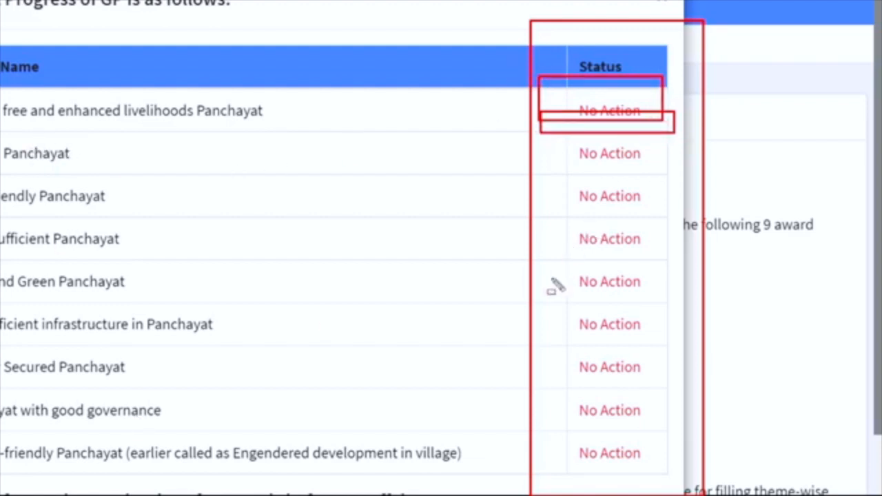
{"action": "mouse_move", "coordinate": [556, 261]}
{"action": "left_mouse_down"}
{"action": "mouse_move", "coordinate": [694, 291]}
{"action": "mouse_move", "coordinate": [699, 310]}
{"action": "left_mouse_up"}
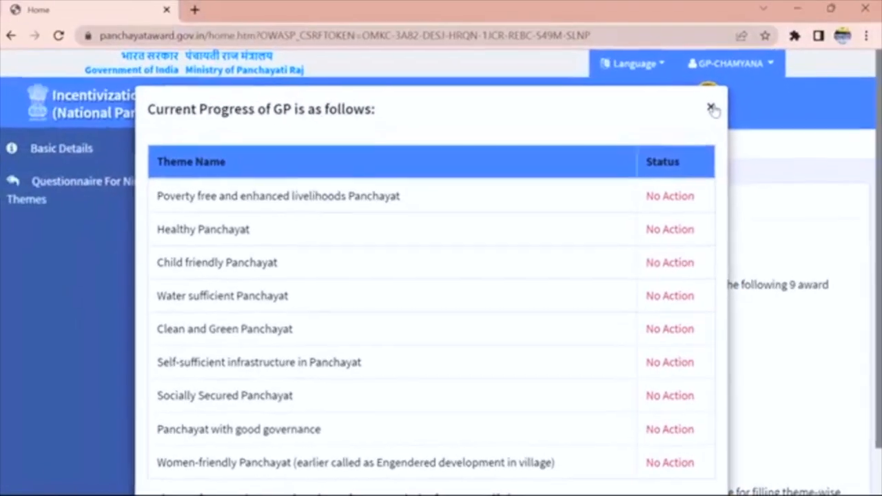
{"action": "left_click", "coordinate": [660, 1]}
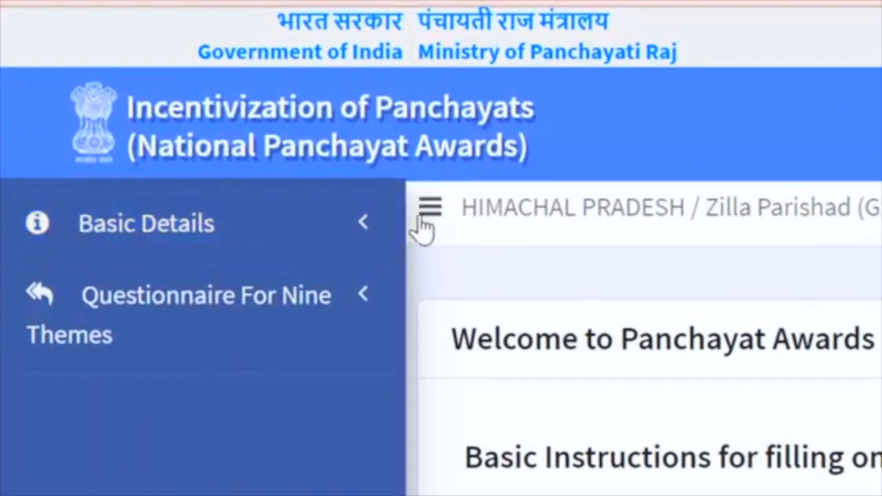
Toggle the sidebar and open the Add form under Basic Details.
{"action": "left_click", "coordinate": [426, 221]}
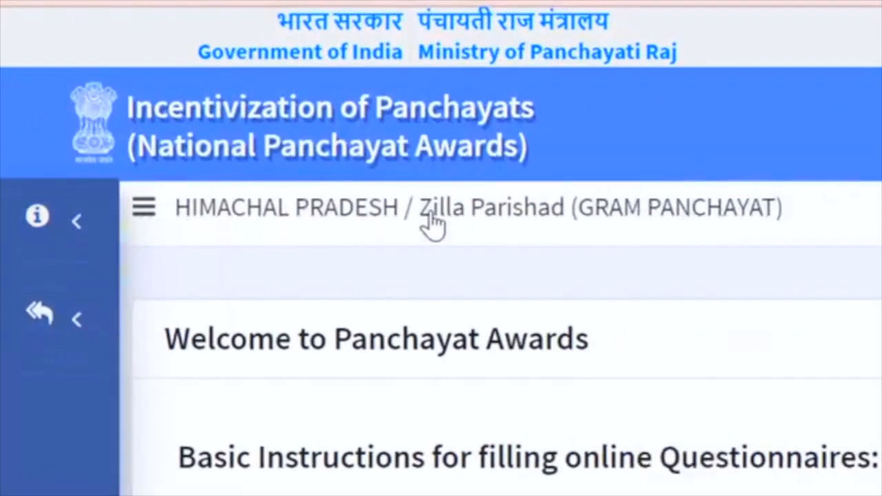
{"action": "left_click", "coordinate": [142, 210]}
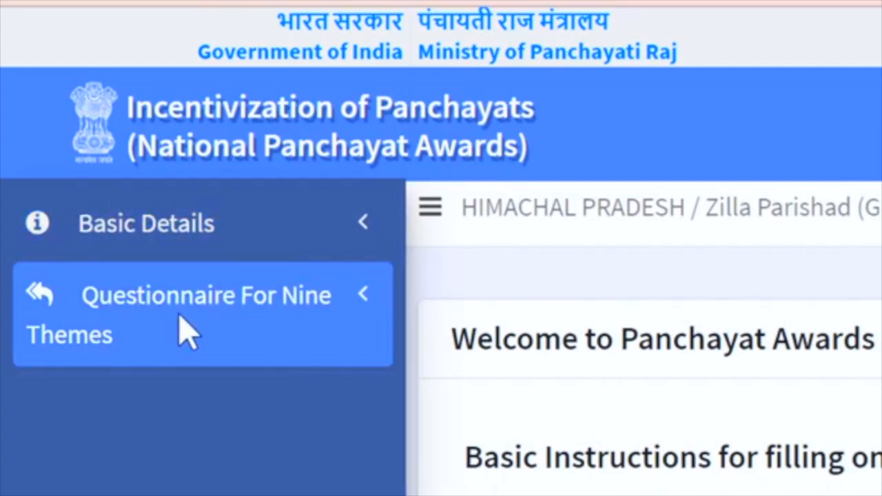
{"action": "left_click_drag", "start_coordinate": [9, 163], "coordinate": [394, 282]}
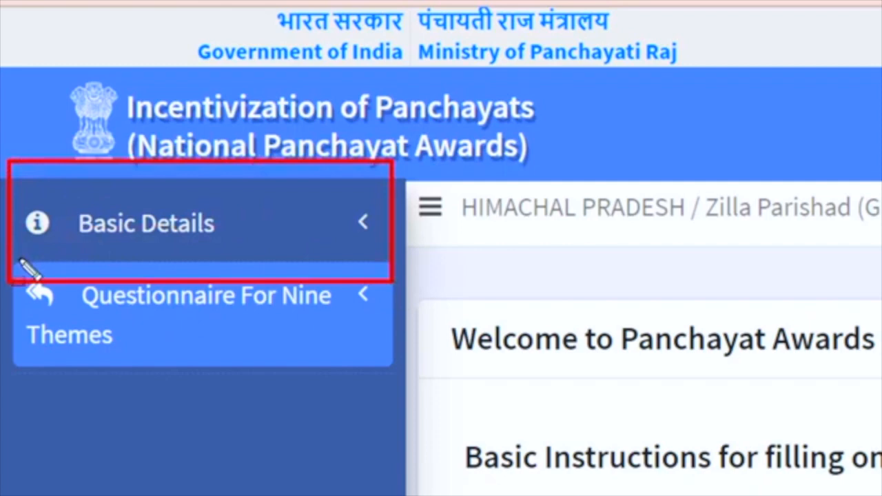
{"action": "mouse_move", "coordinate": [19, 260]}
{"action": "left_mouse_down"}
{"action": "mouse_move", "coordinate": [361, 276]}
{"action": "mouse_move", "coordinate": [486, 385]}
{"action": "left_mouse_up"}
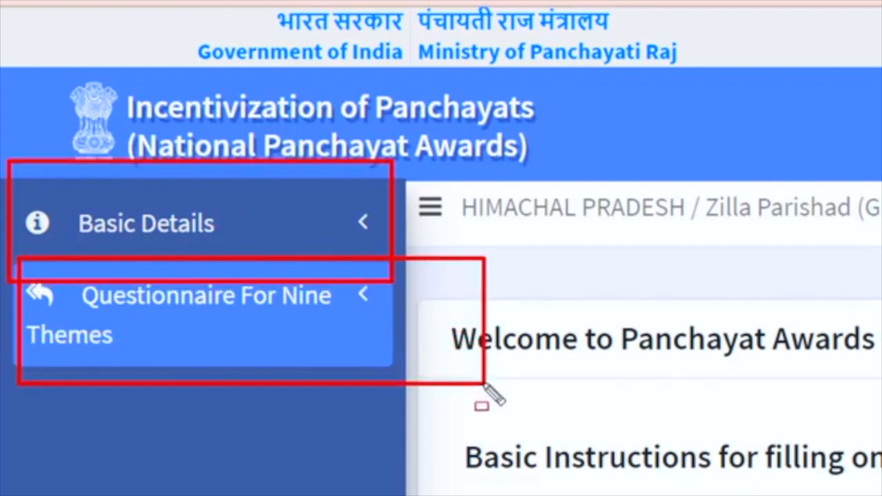
{"action": "key", "text": "Escape"}
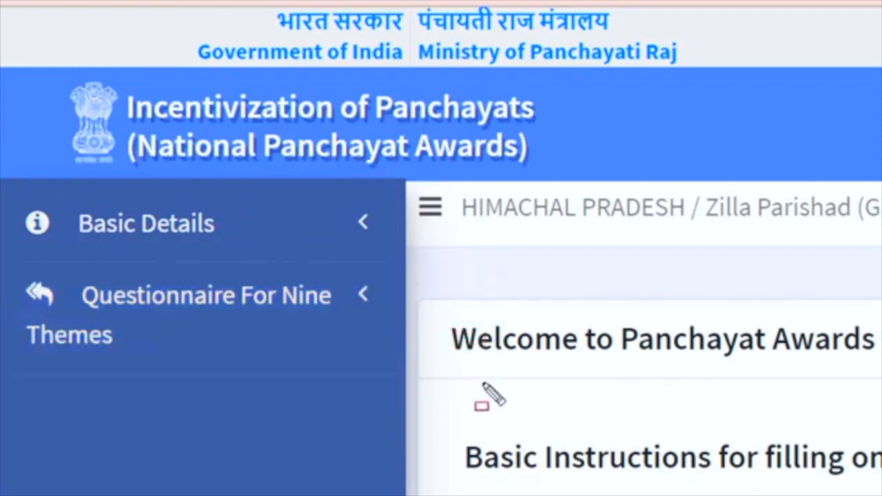
{"action": "left_click", "coordinate": [183, 223]}
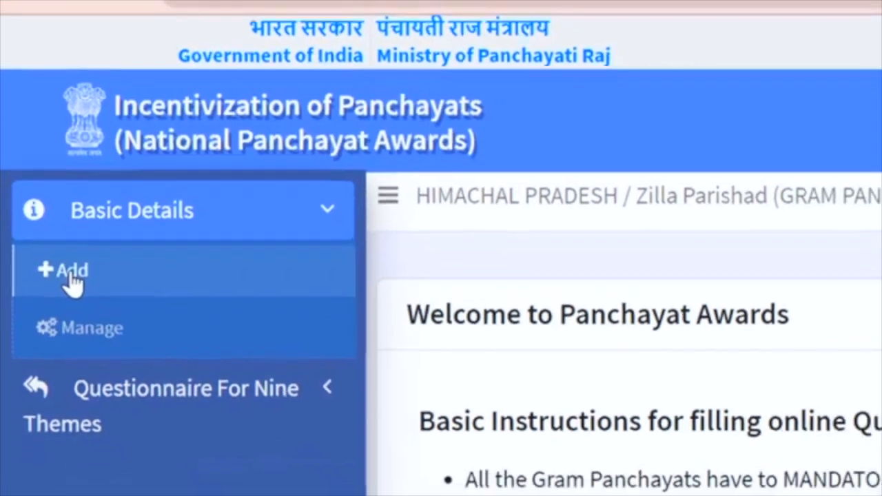
{"action": "left_click", "coordinate": [79, 290]}
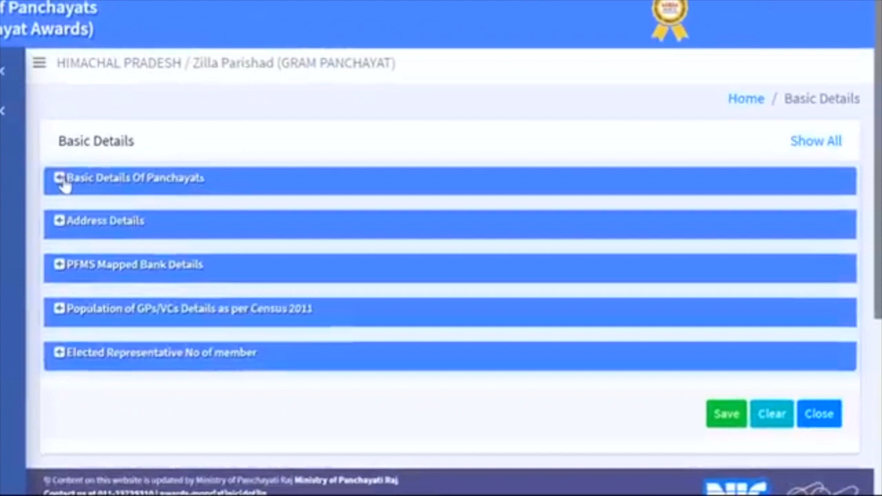
Expand Basic Details Of Panchayats and enter the sarpanch's name and age 36.
{"action": "left_click", "coordinate": [212, 237]}
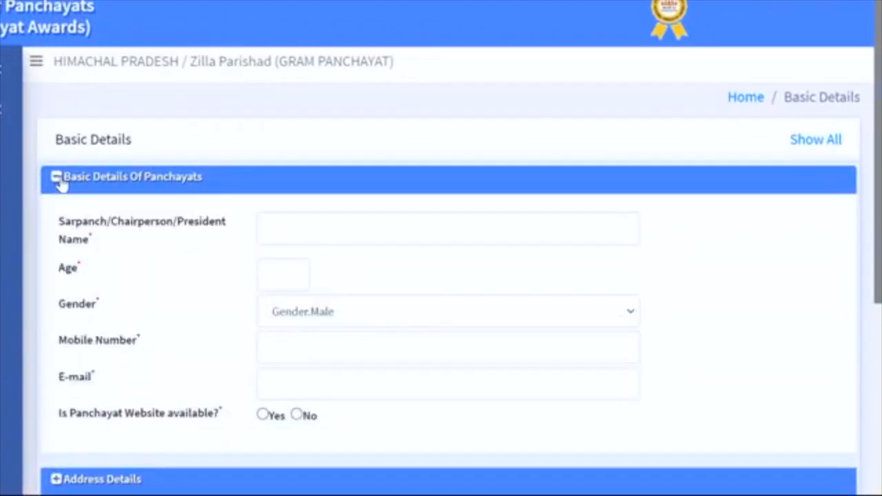
{"action": "left_click", "coordinate": [61, 184]}
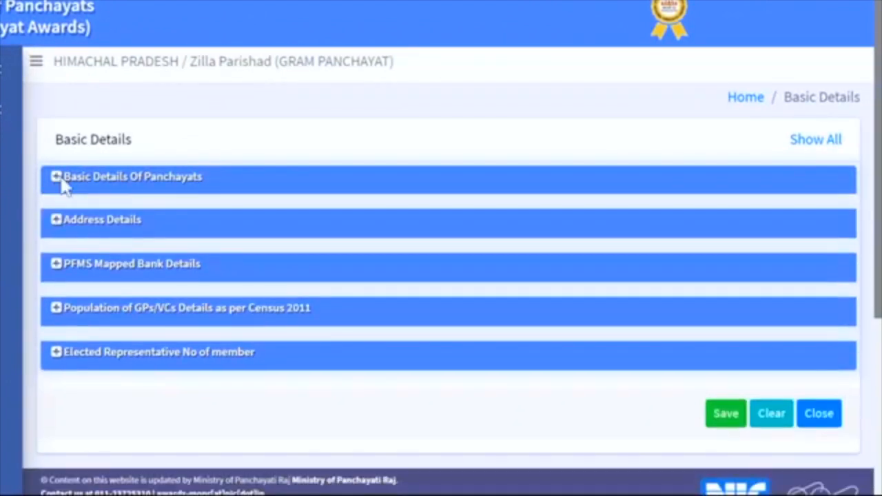
{"action": "left_click", "coordinate": [62, 184]}
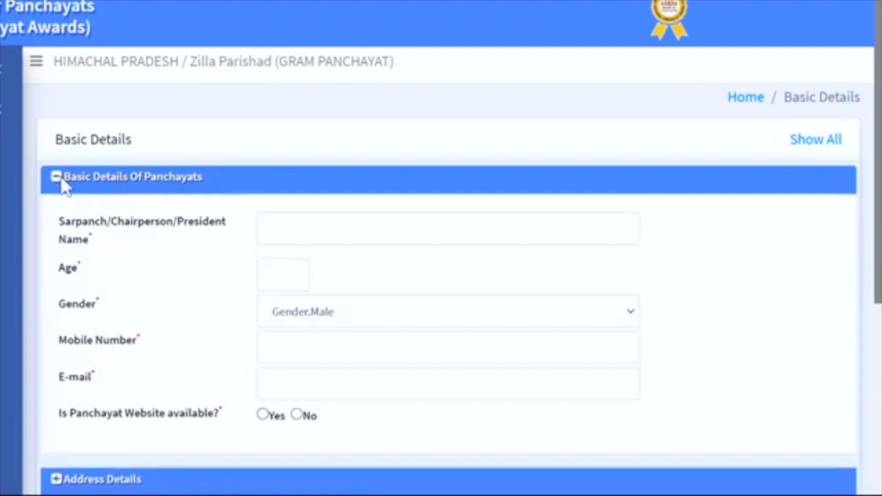
{"action": "left_click", "coordinate": [312, 229]}
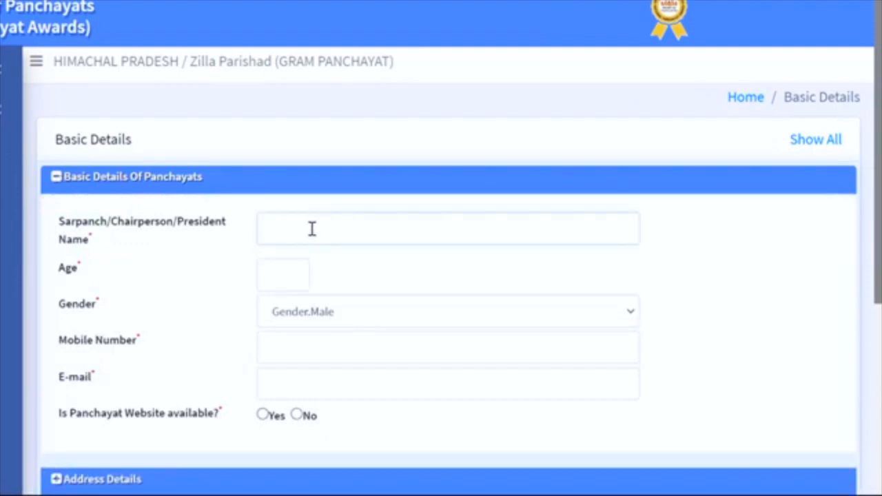
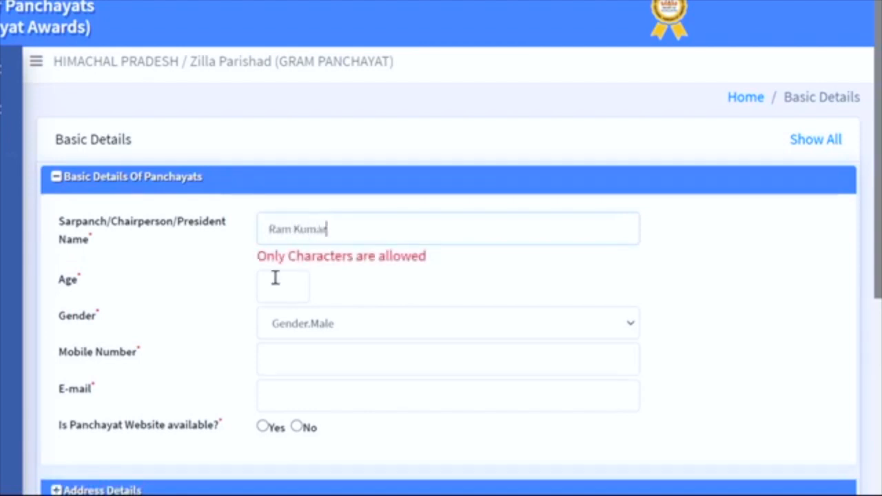
{"action": "left_click", "coordinate": [276, 278]}
{"action": "type", "text": "36"}
Keep gender as Male and fill in the sarpanch's mobile number and e-mail address.
{"action": "left_click", "coordinate": [293, 320]}
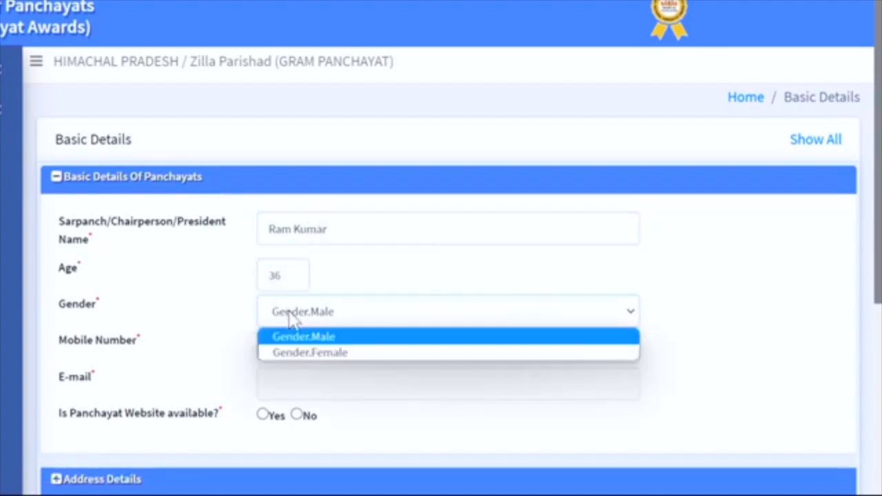
{"action": "left_click", "coordinate": [296, 337]}
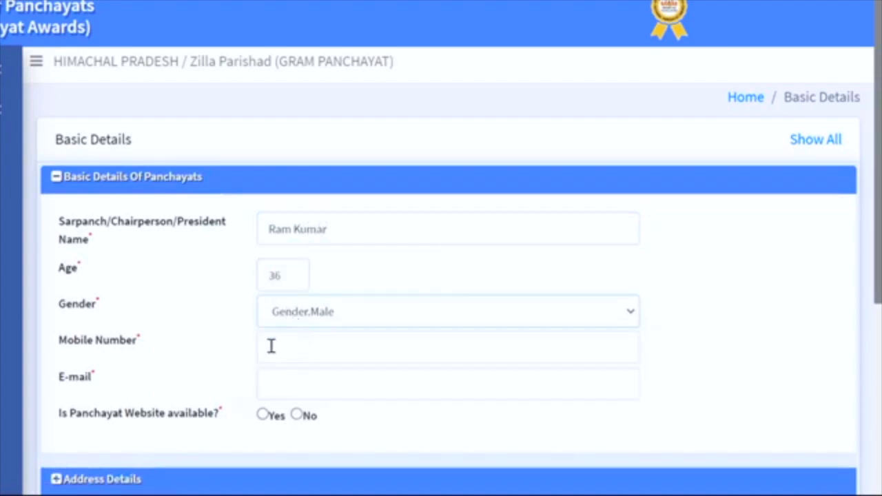
{"action": "left_click", "coordinate": [275, 348]}
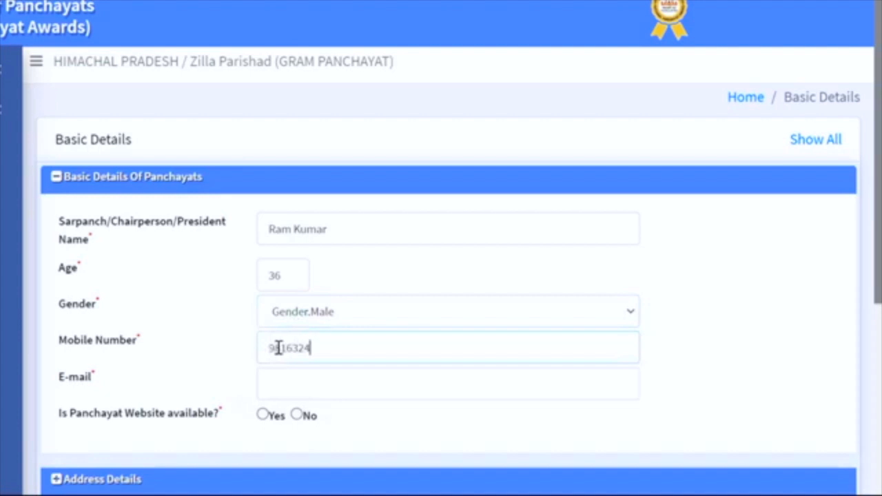
{"action": "left_click", "coordinate": [297, 379]}
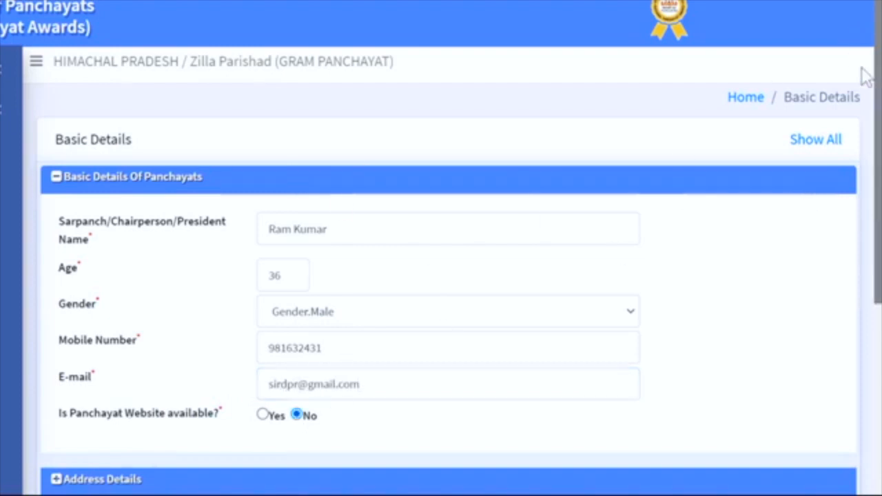
{"action": "scroll", "coordinate": [879, 142], "scroll_direction": "down", "scroll_amount": 4}
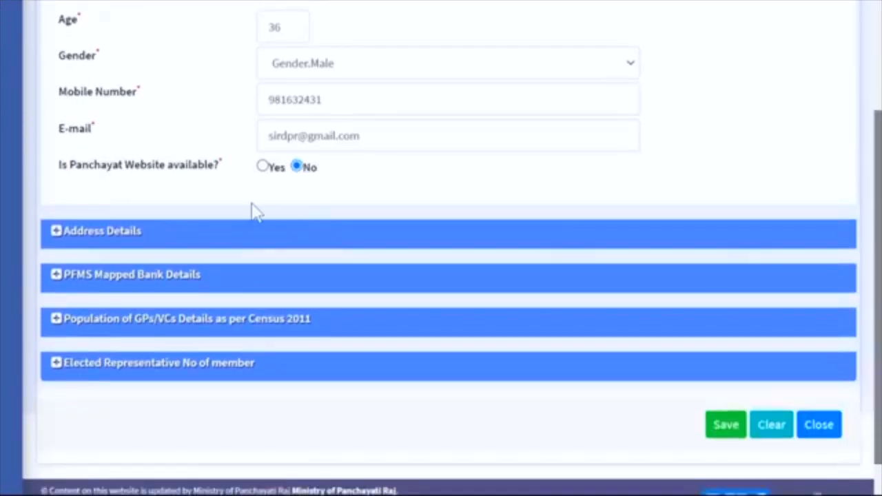
Expand Address Details, enter the PIN code and set last election to September 2021.
{"action": "left_click", "coordinate": [55, 233]}
{"action": "left_click", "coordinate": [288, 27]}
{"action": "type", "text": "174001"}
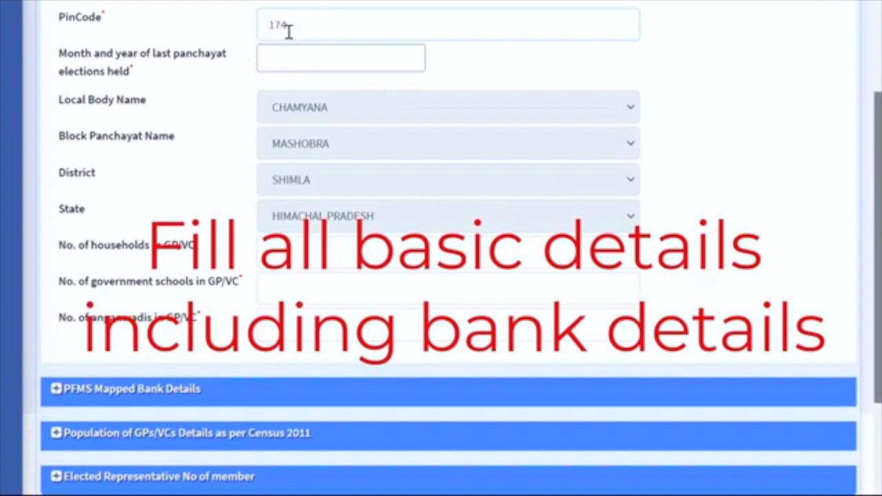
{"action": "left_click", "coordinate": [278, 67]}
{"action": "left_click", "coordinate": [446, 94]}
{"action": "left_click", "coordinate": [408, 275]}
{"action": "left_click", "coordinate": [390, 195]}
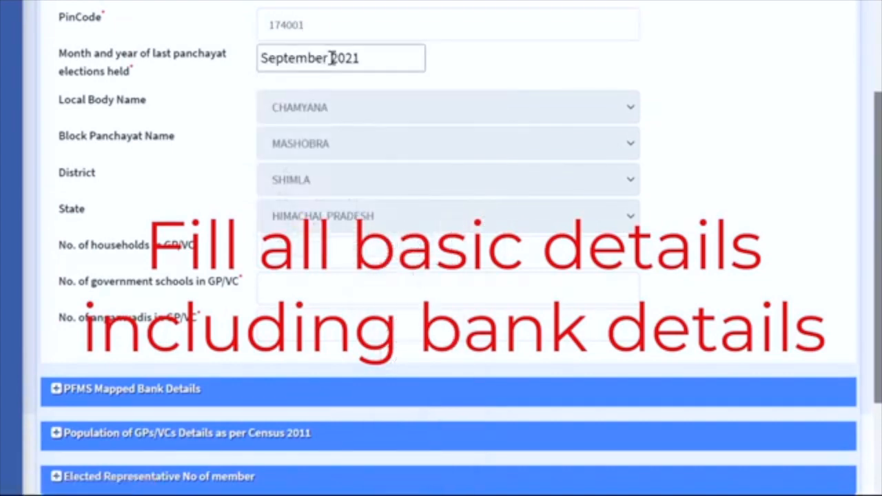
Enter 1500 households, 4 government schools and 5 anganwadis.
{"action": "left_click", "coordinate": [272, 256]}
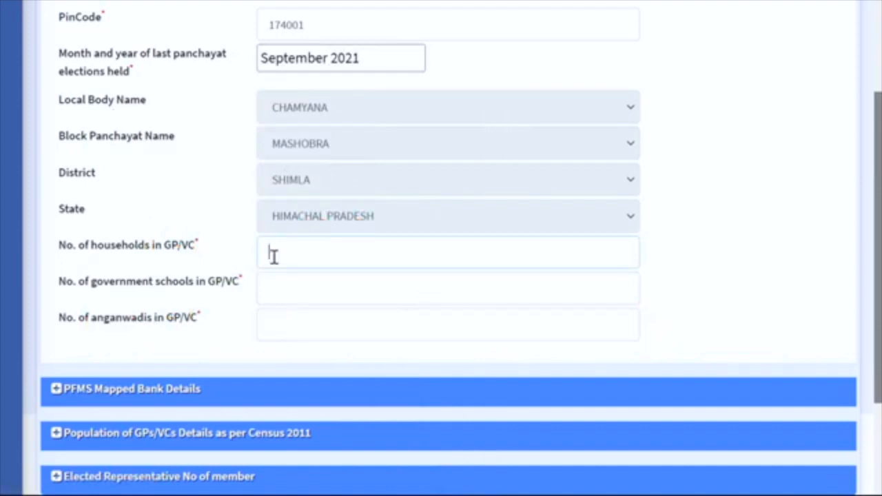
{"action": "type", "text": "1500"}
{"action": "left_click", "coordinate": [277, 284]}
{"action": "type", "text": "4"}
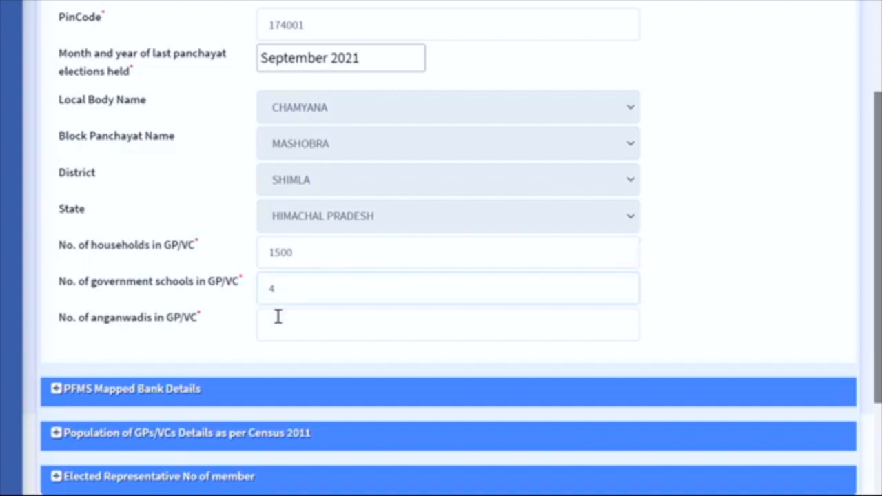
{"action": "left_click", "coordinate": [278, 317]}
{"action": "type", "text": "5"}
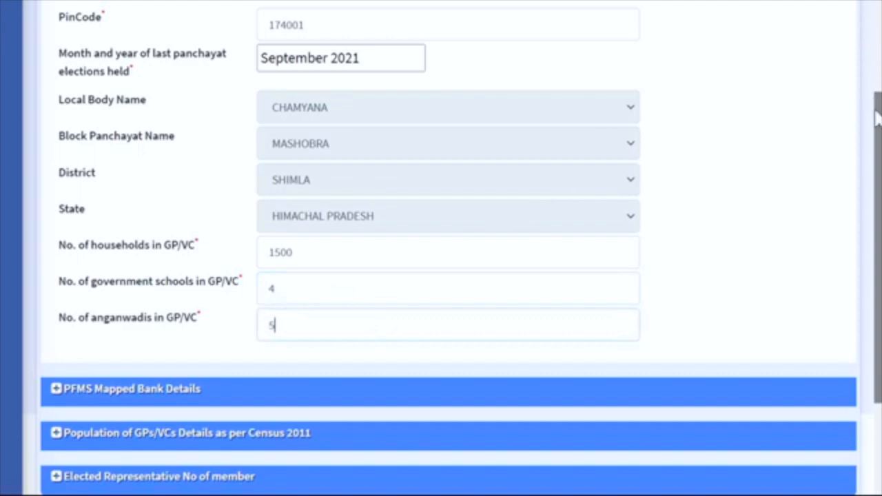
{"action": "scroll", "coordinate": [569, 175], "scroll_direction": "down", "scroll_amount": 3}
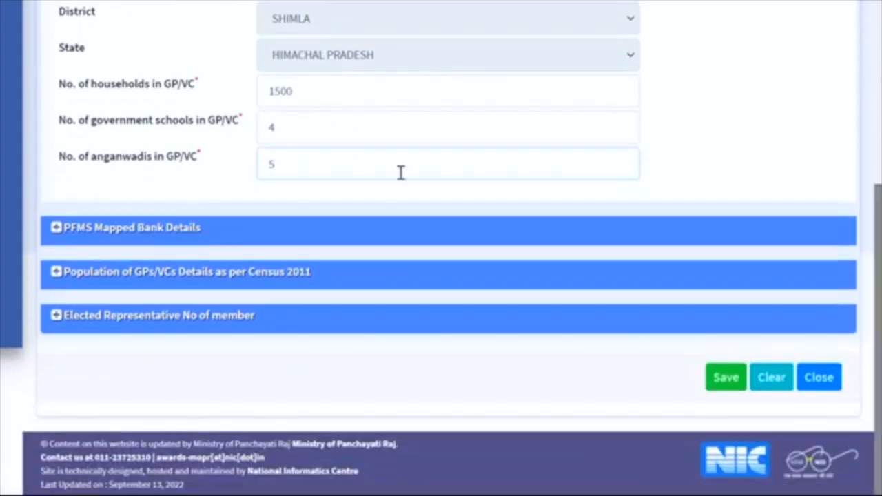
Expand the bank details and enter a census population of 800 male and 700 female.
{"action": "left_click", "coordinate": [59, 231]}
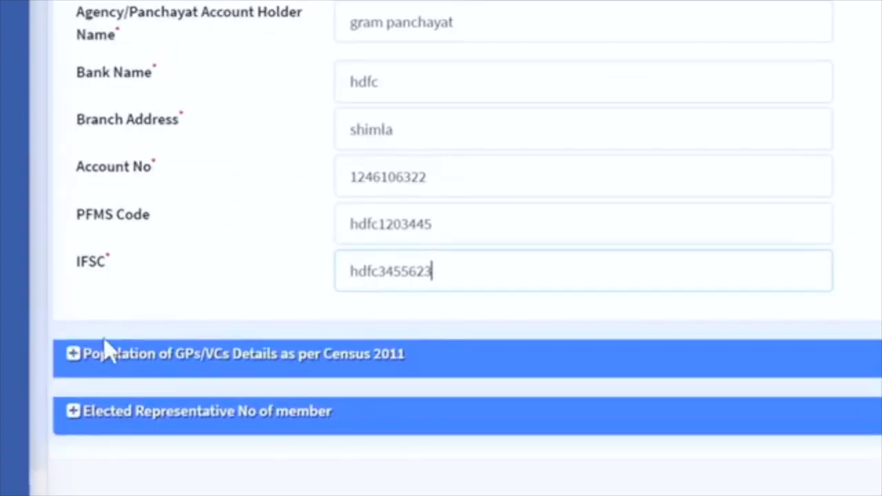
{"action": "left_click", "coordinate": [73, 354]}
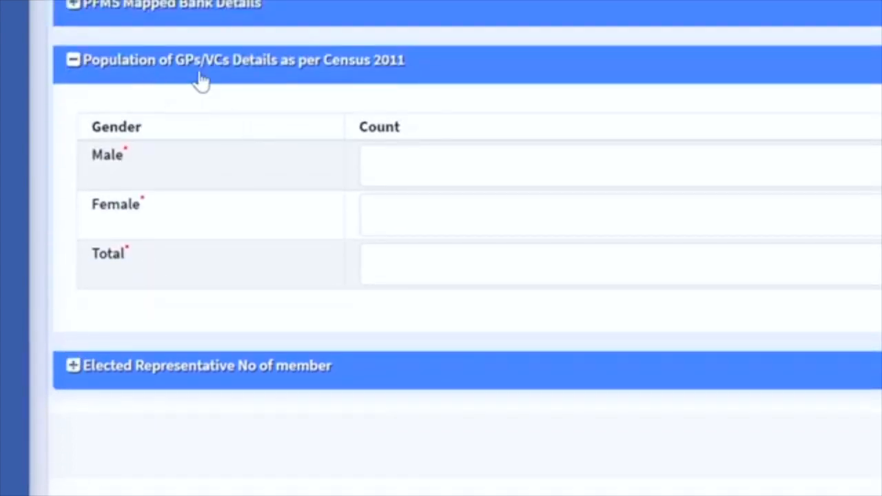
{"action": "left_click", "coordinate": [409, 173]}
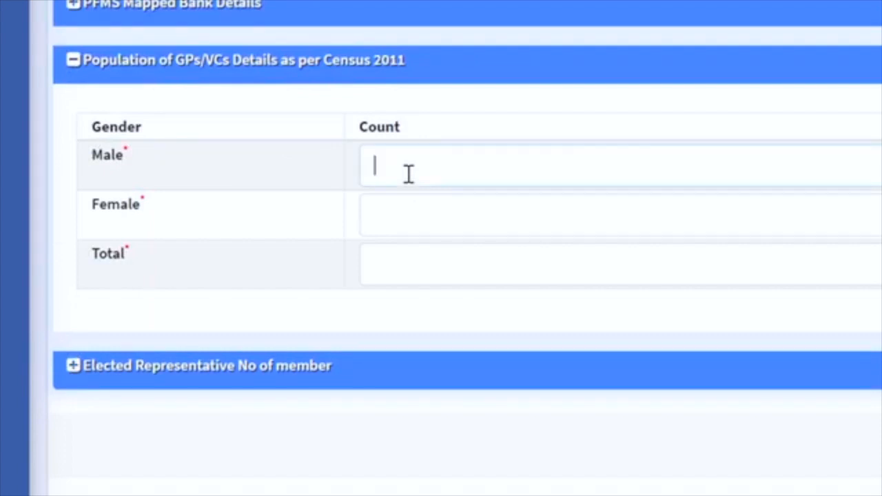
{"action": "type", "text": "800"}
{"action": "key", "text": "Tab"}
{"action": "type", "text": "700"}
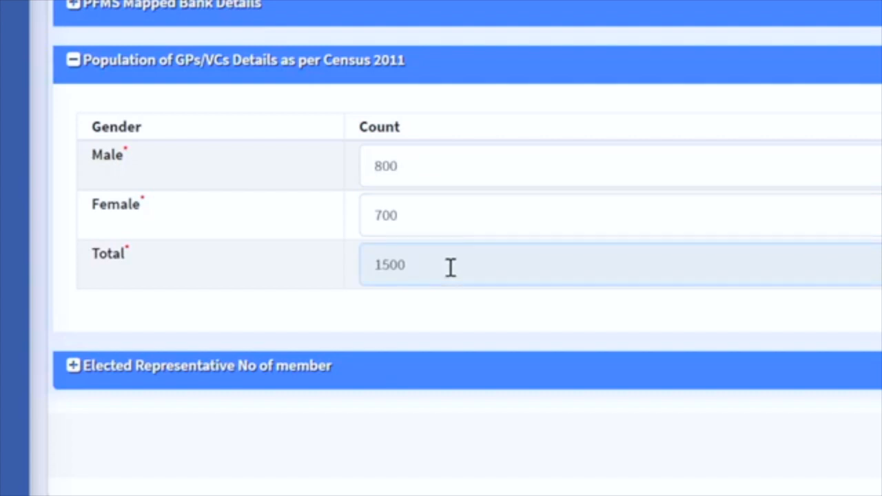
Enter 5 male and 4 female elected representatives and save the Basic Details.
{"action": "left_click", "coordinate": [71, 367]}
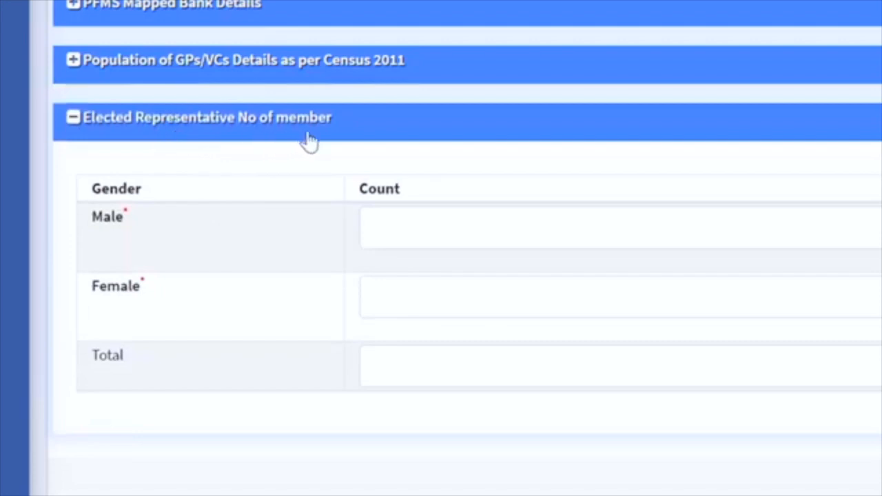
{"action": "left_click", "coordinate": [400, 236]}
{"action": "type", "text": "5"}
{"action": "key", "text": "Tab"}
{"action": "type", "text": "4"}
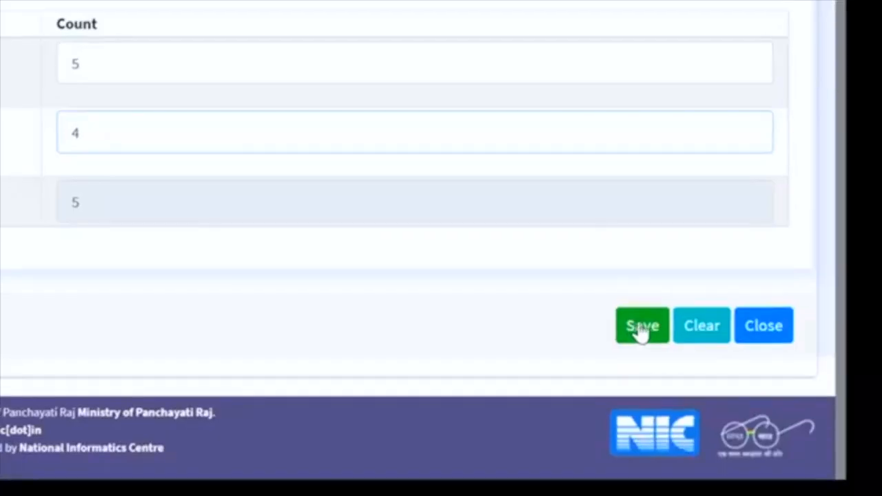
{"action": "scroll", "coordinate": [645, 333], "scroll_direction": "up", "scroll_amount": 1}
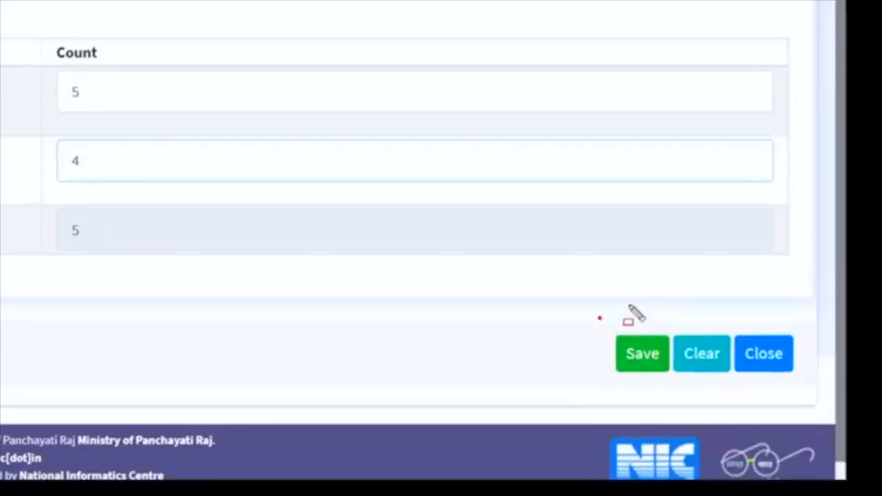
{"action": "left_click_drag", "start_coordinate": [599, 318], "coordinate": [835, 378]}
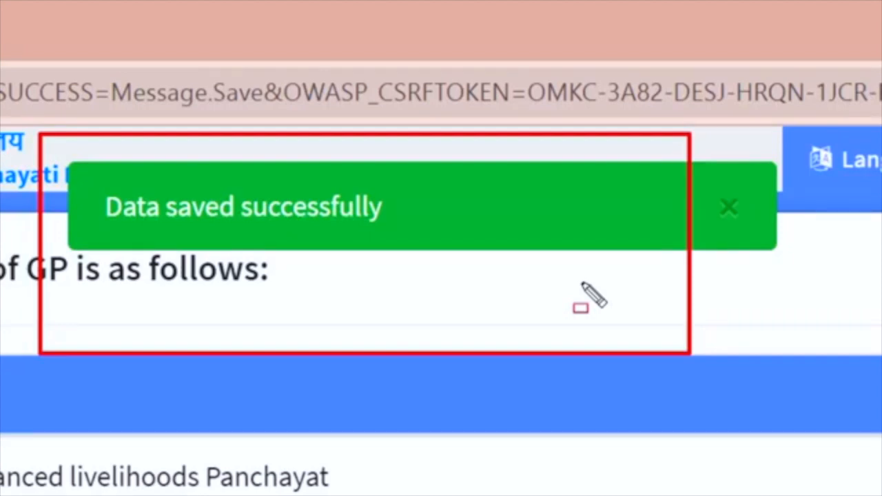
{"action": "mouse_move", "coordinate": [42, 125]}
{"action": "left_mouse_down"}
{"action": "mouse_move", "coordinate": [451, 153]}
{"action": "mouse_move", "coordinate": [528, 274]}
{"action": "left_mouse_up"}
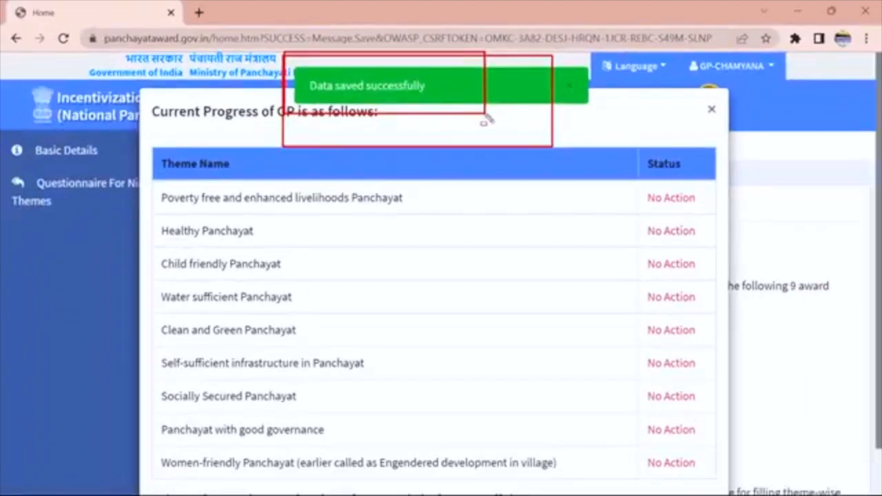
Close the Current Progress popup and open the Add answer page for the nine-theme questionnaire.
{"action": "key", "text": "Escape"}
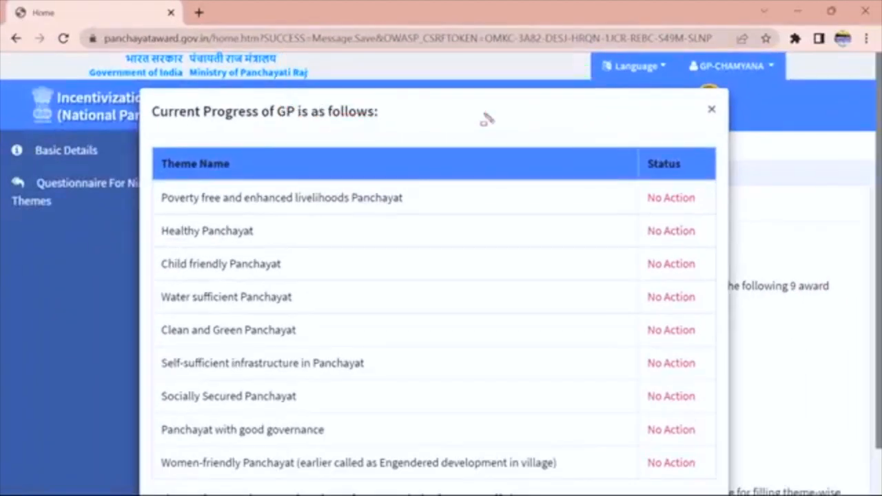
{"action": "left_click", "coordinate": [710, 112]}
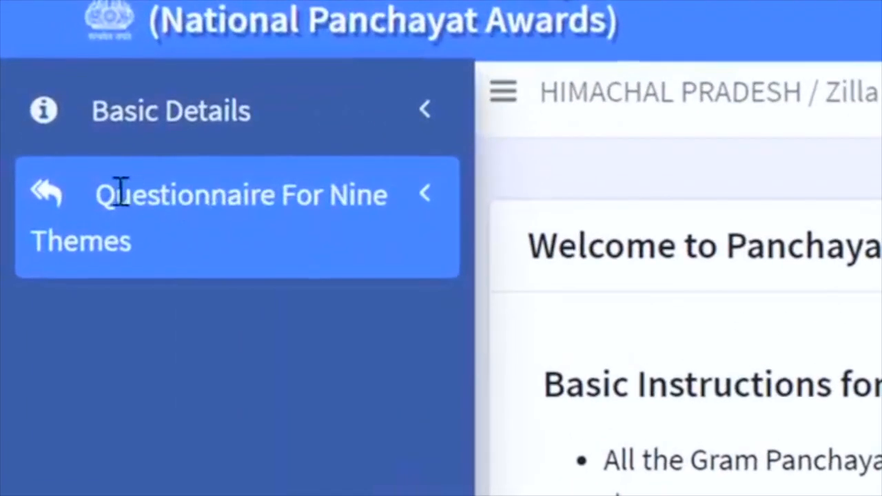
{"action": "left_click", "coordinate": [118, 192]}
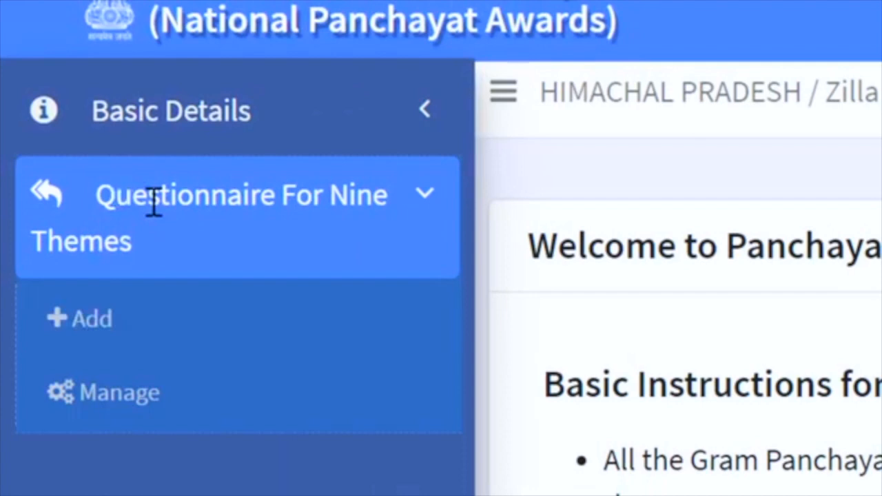
{"action": "mouse_move", "coordinate": [40, 144]}
{"action": "left_mouse_down"}
{"action": "mouse_move", "coordinate": [516, 242]}
{"action": "mouse_move", "coordinate": [517, 269]}
{"action": "left_mouse_up"}
{"action": "key", "text": "Escape"}
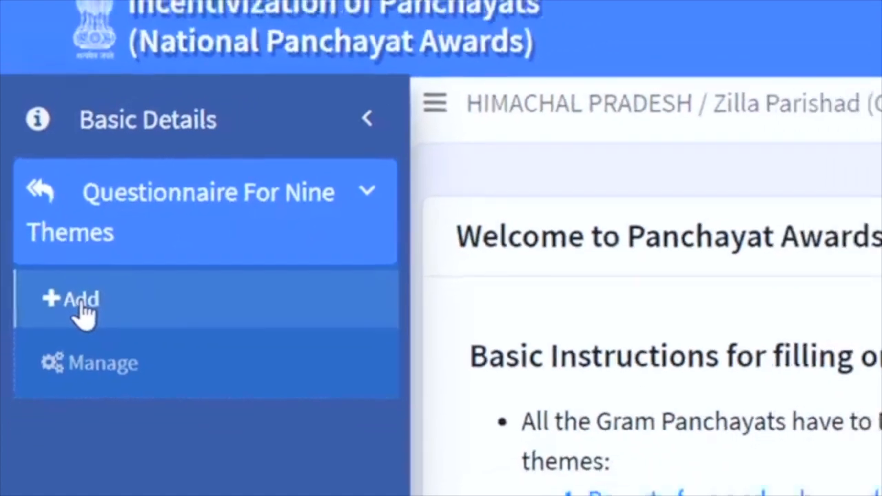
{"action": "left_click", "coordinate": [94, 327]}
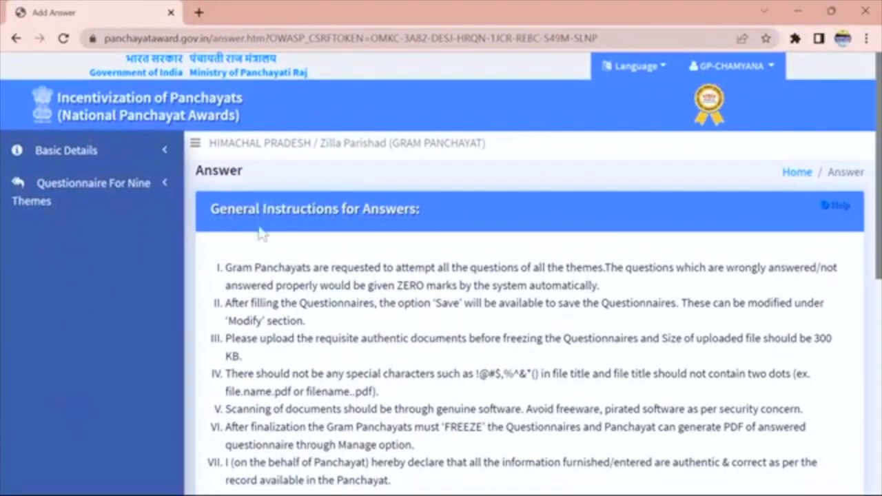
Mark the rules on answering all questions, ZERO marks, saving, Modify, authentic documents and the 300 KB limit.
{"action": "left_click_drag", "start_coordinate": [879, 206], "coordinate": [879, 243]}
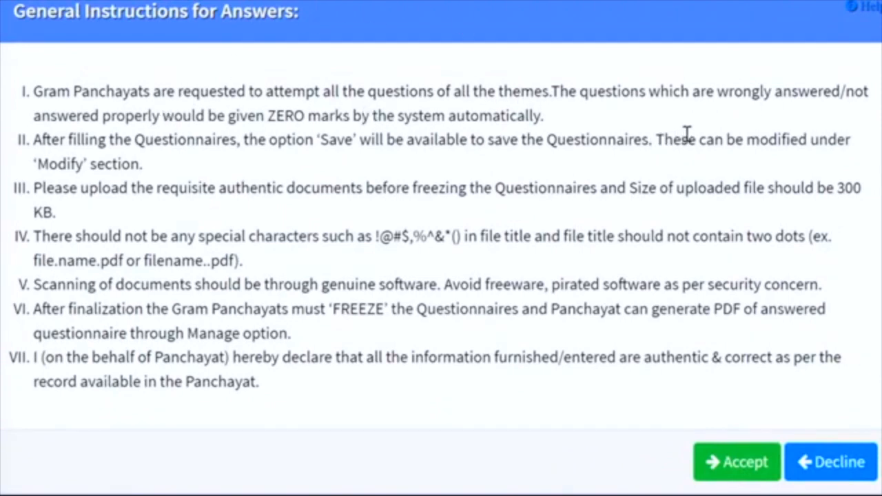
{"action": "mouse_move", "coordinate": [11, 70]}
{"action": "left_mouse_down"}
{"action": "mouse_move", "coordinate": [563, 138]}
{"action": "mouse_move", "coordinate": [869, 131]}
{"action": "left_mouse_up"}
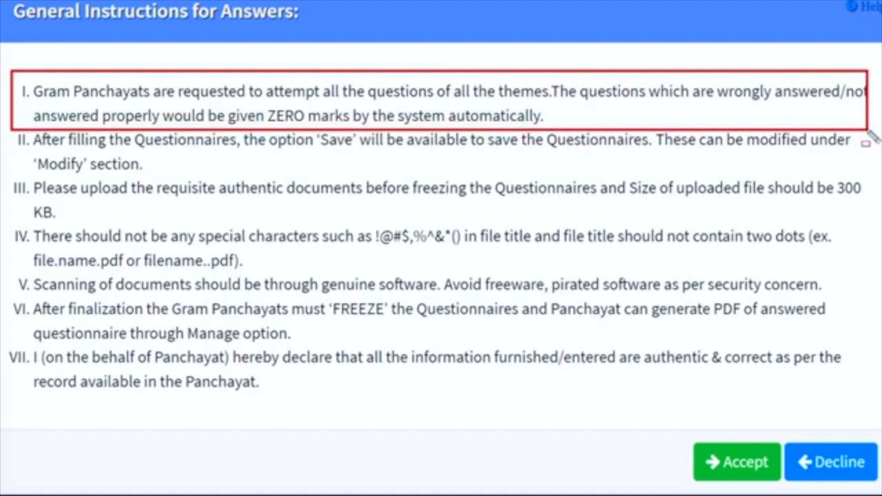
{"action": "left_click_drag", "start_coordinate": [869, 131], "coordinate": [870, 131]}
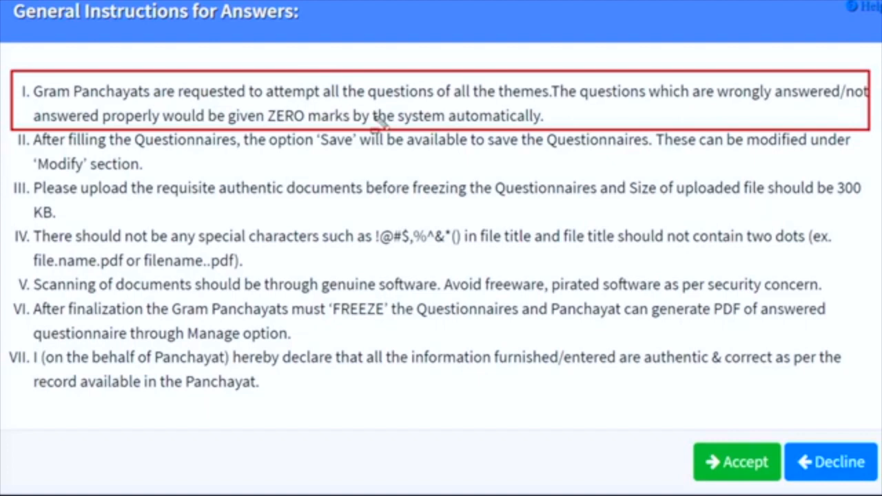
{"action": "mouse_move", "coordinate": [248, 90]}
{"action": "left_mouse_down"}
{"action": "mouse_move", "coordinate": [384, 124]}
{"action": "mouse_move", "coordinate": [396, 140]}
{"action": "left_mouse_up"}
{"action": "mouse_move", "coordinate": [232, 124]}
{"action": "left_mouse_down"}
{"action": "mouse_move", "coordinate": [355, 114]}
{"action": "mouse_move", "coordinate": [257, 87]}
{"action": "left_mouse_up"}
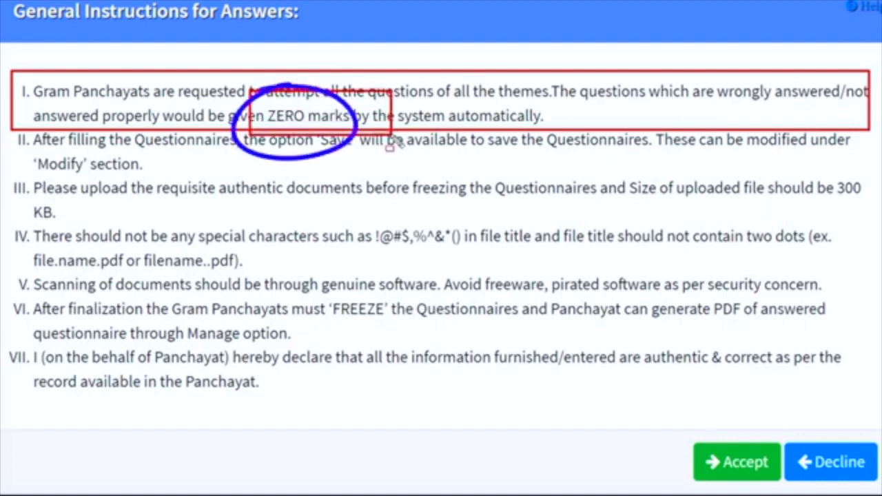
{"action": "key", "text": "ctrl+z"}
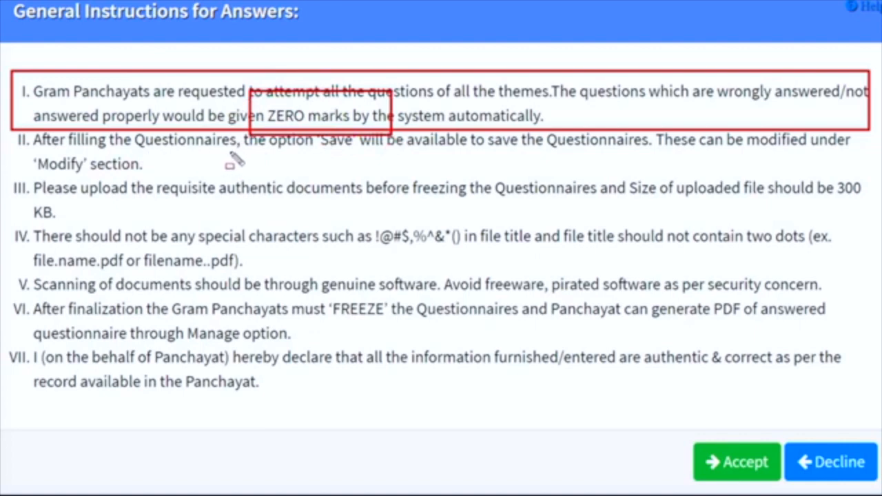
{"action": "left_click_drag", "start_coordinate": [285, 133], "coordinate": [395, 155]}
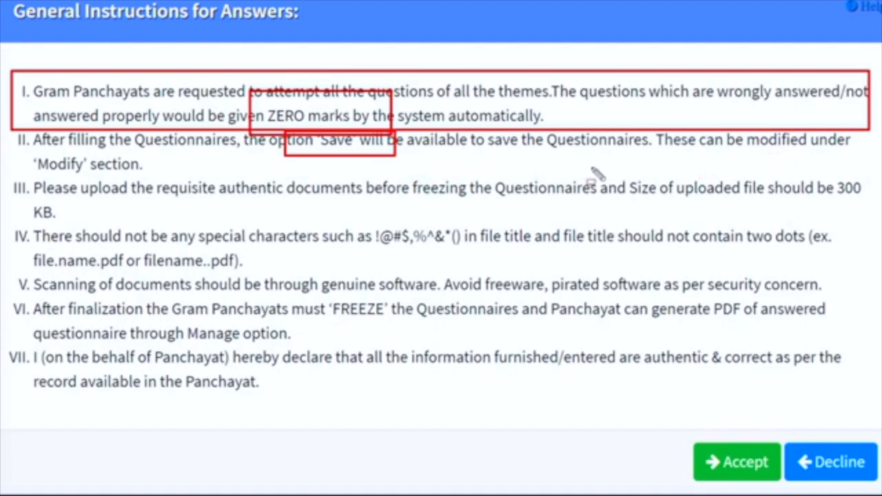
{"action": "mouse_move", "coordinate": [17, 146]}
{"action": "left_mouse_down"}
{"action": "mouse_move", "coordinate": [204, 177]}
{"action": "mouse_move", "coordinate": [206, 185]}
{"action": "left_mouse_up"}
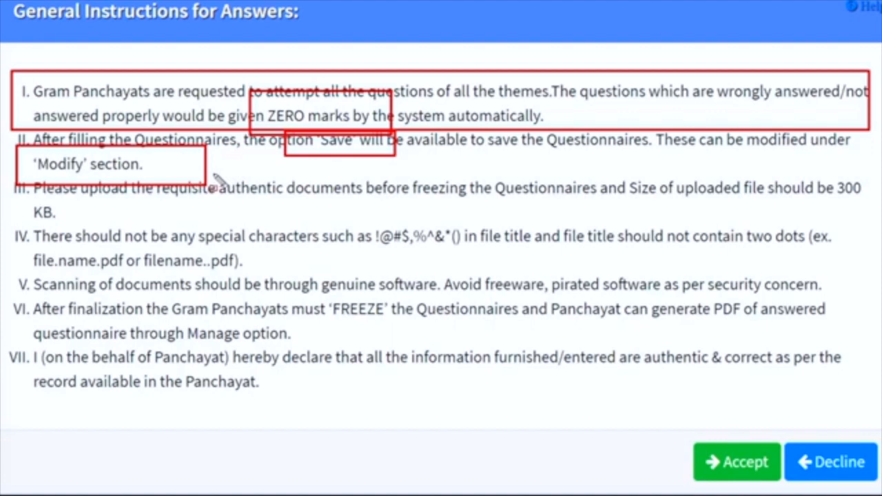
{"action": "left_click_drag", "start_coordinate": [214, 177], "coordinate": [405, 215]}
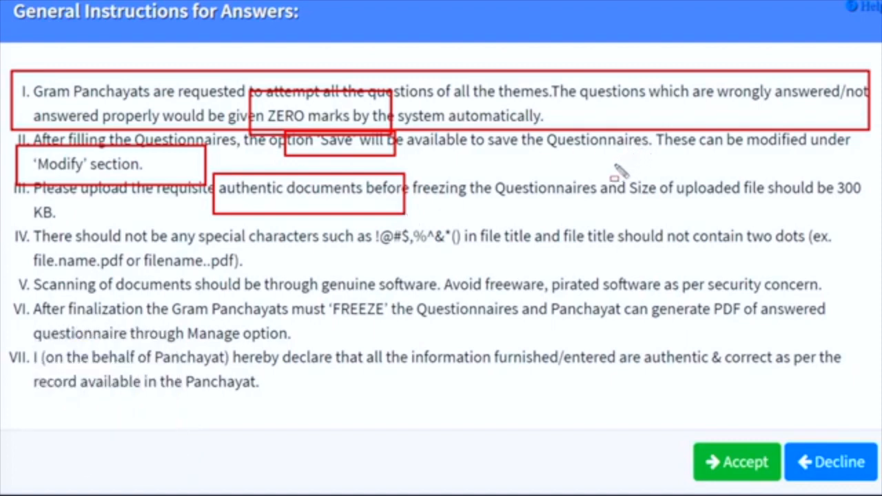
{"action": "mouse_move", "coordinate": [812, 160]}
{"action": "left_mouse_down"}
{"action": "mouse_move", "coordinate": [880, 194]}
{"action": "mouse_move", "coordinate": [879, 217]}
{"action": "left_mouse_up"}
{"action": "left_click_drag", "start_coordinate": [23, 202], "coordinate": [84, 223]}
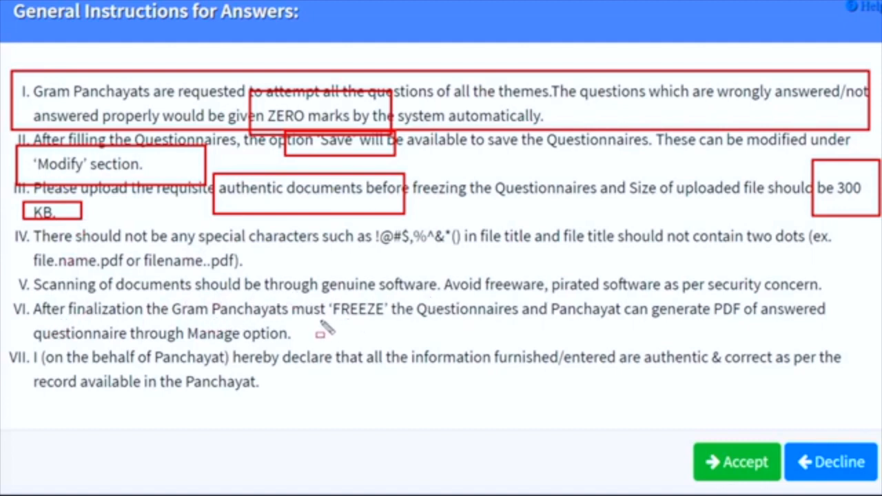
Mark the freezing and answered-PDF notes, clear the markings, and accept the general instructions.
{"action": "mouse_move", "coordinate": [15, 298]}
{"action": "left_mouse_down"}
{"action": "mouse_move", "coordinate": [180, 304]}
{"action": "mouse_move", "coordinate": [337, 324]}
{"action": "mouse_move", "coordinate": [624, 328]}
{"action": "left_mouse_up"}
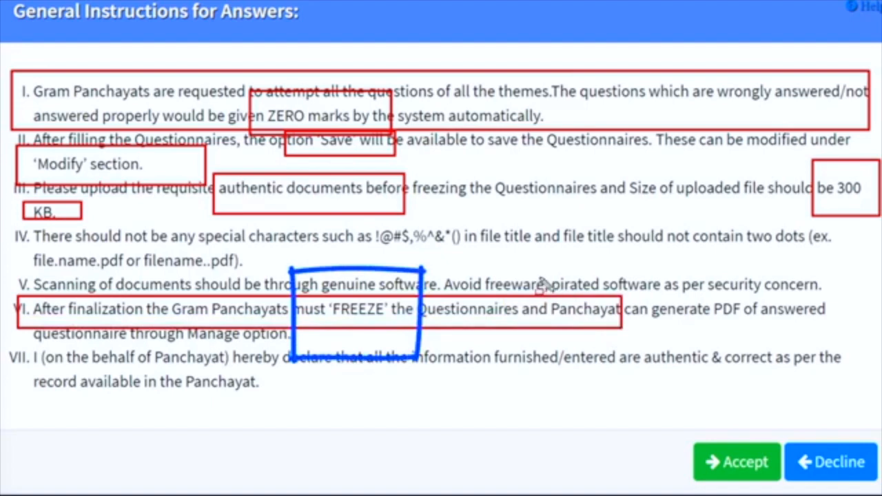
{"action": "mouse_move", "coordinate": [541, 279]}
{"action": "left_mouse_down"}
{"action": "mouse_move", "coordinate": [766, 315]}
{"action": "mouse_move", "coordinate": [839, 339]}
{"action": "left_mouse_up"}
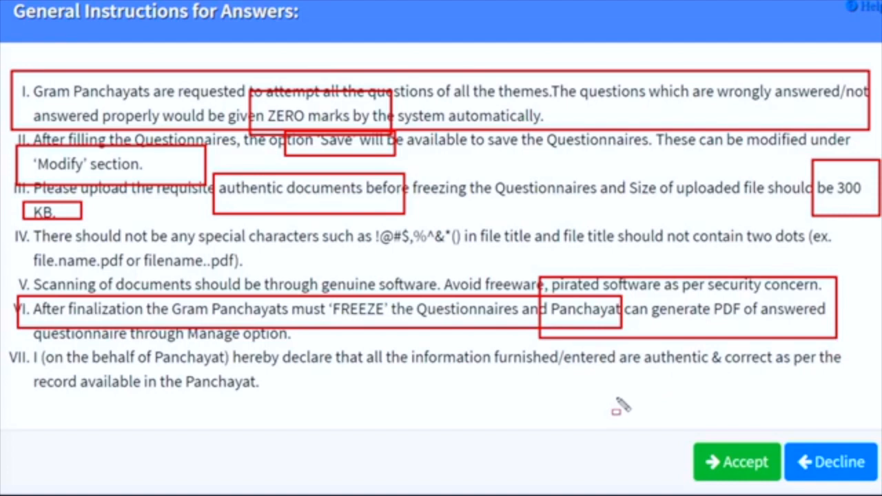
{"action": "key", "text": "Escape"}
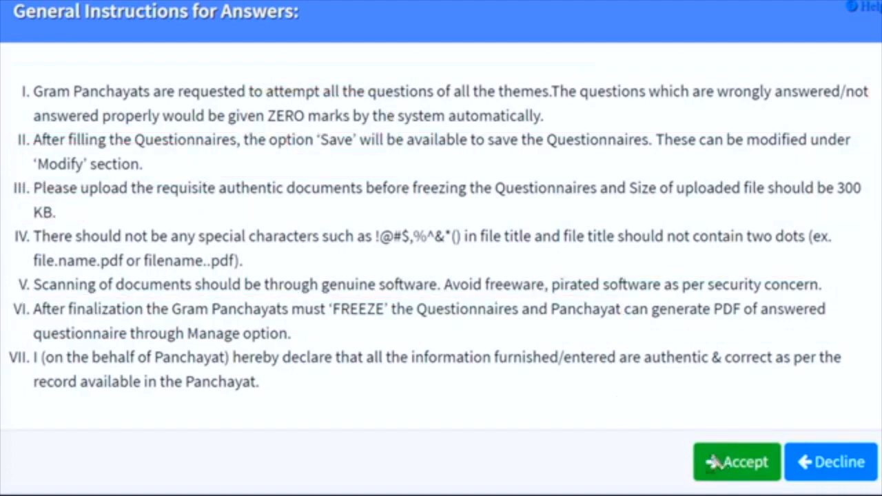
{"action": "left_click_drag", "start_coordinate": [680, 421], "coordinate": [791, 492]}
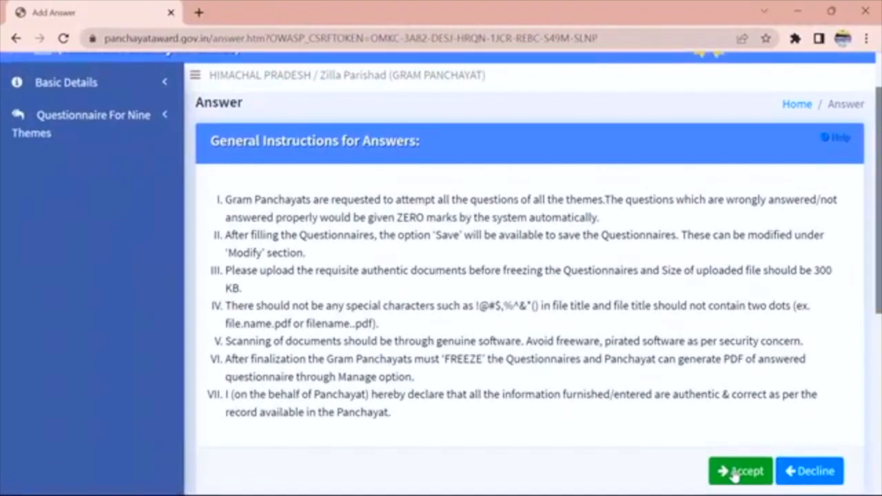
{"action": "left_click", "coordinate": [737, 462]}
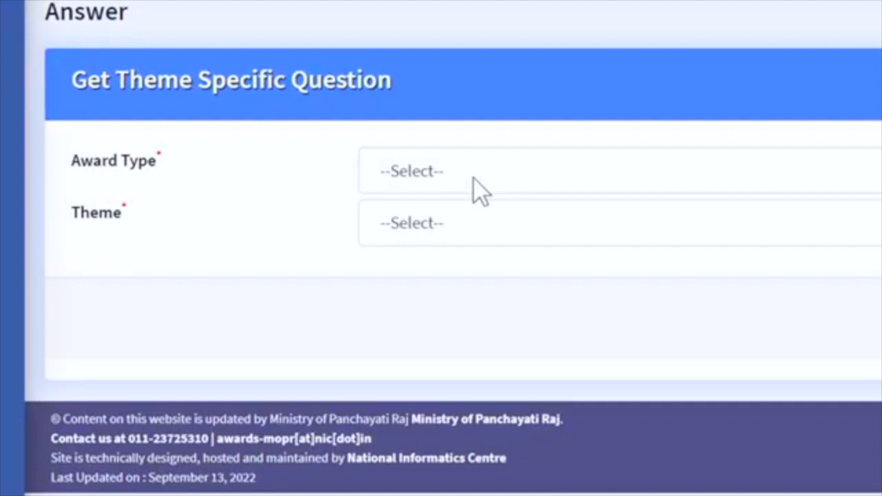
Select the 'Poverty free and enhanced livelihoods Panchayat' award with theme PFELP and continue.
{"action": "left_click", "coordinate": [434, 174]}
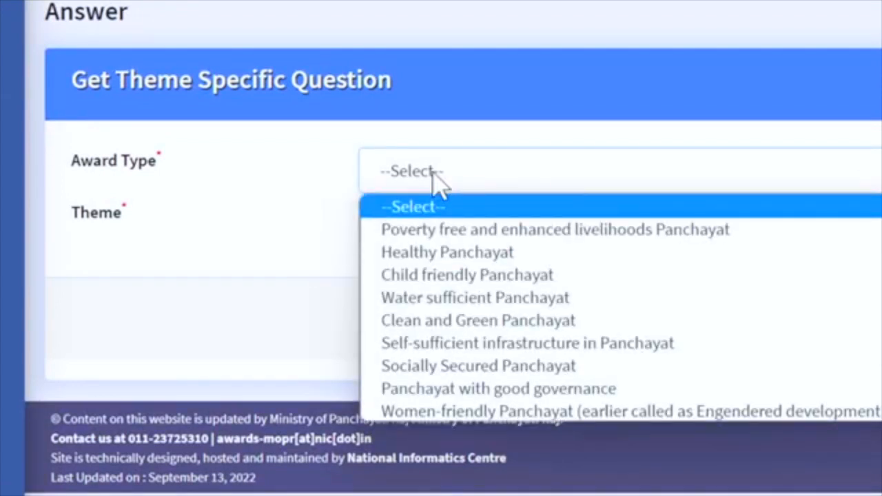
{"action": "left_click", "coordinate": [437, 232]}
{"action": "left_click", "coordinate": [427, 231]}
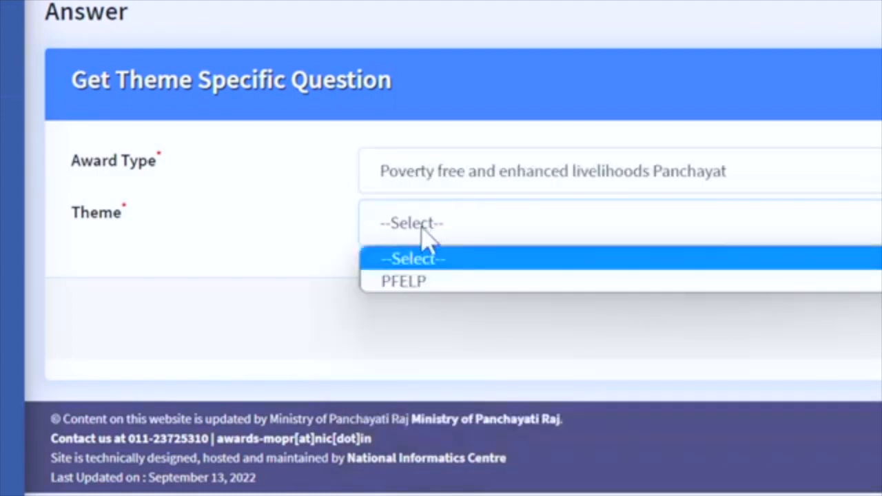
{"action": "left_click", "coordinate": [410, 284]}
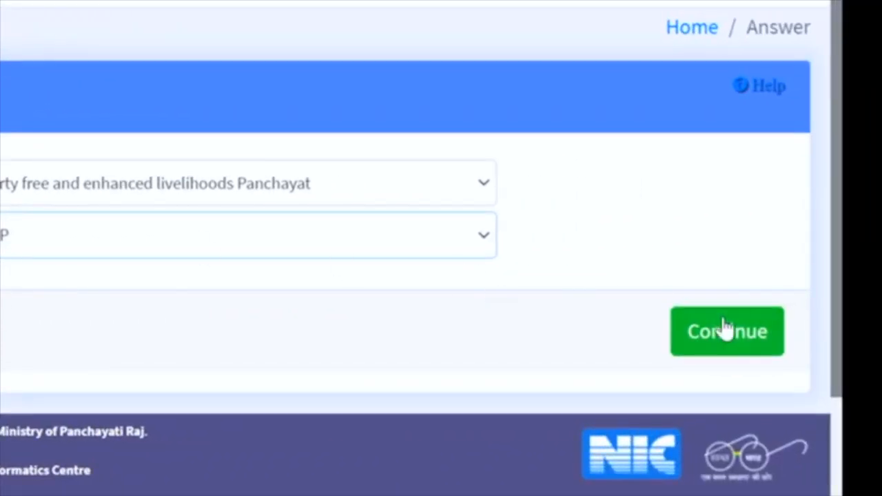
{"action": "left_click", "coordinate": [738, 335]}
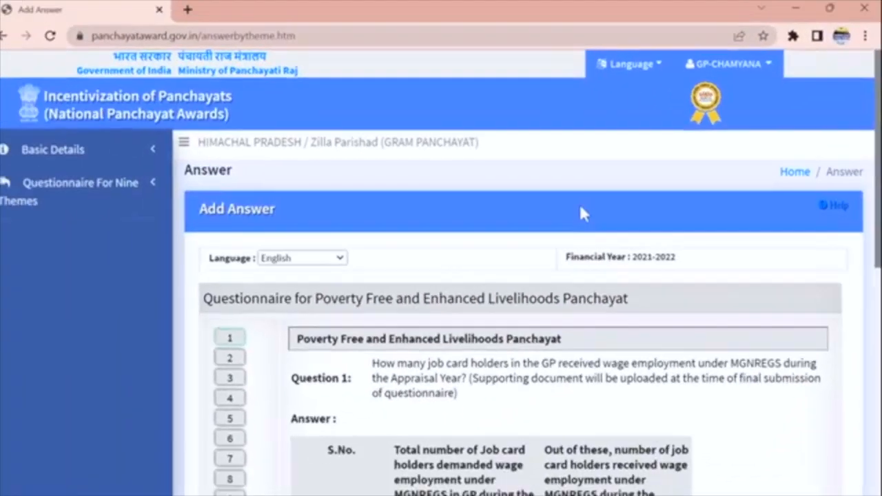
For 2021-2022, enter 500 job card holders demanding work and 500 receiving wage employment.
{"action": "scroll", "coordinate": [880, 116], "scroll_direction": "down", "scroll_amount": 3}
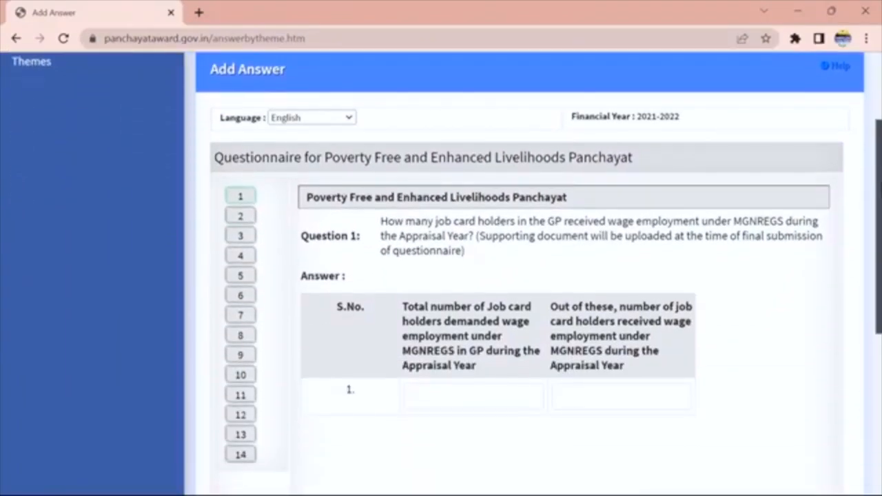
{"action": "left_click_drag", "start_coordinate": [880, 196], "coordinate": [879, 205]}
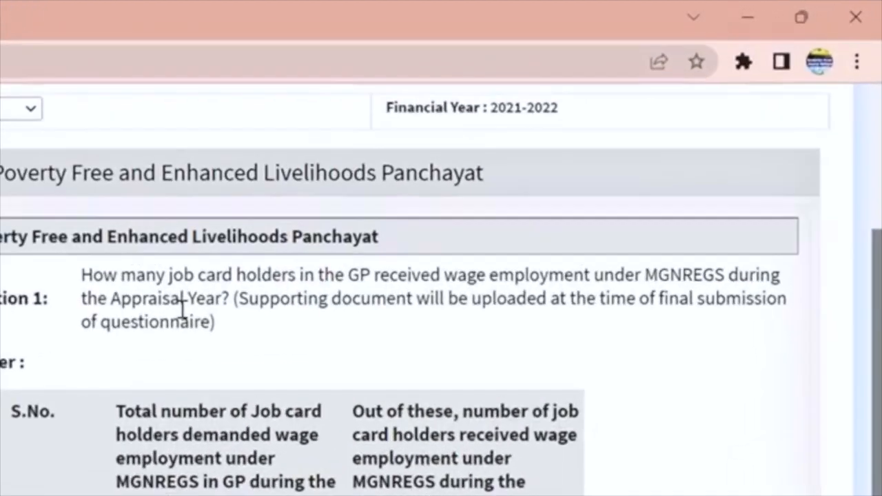
{"action": "left_click_drag", "start_coordinate": [358, 50], "coordinate": [625, 150]}
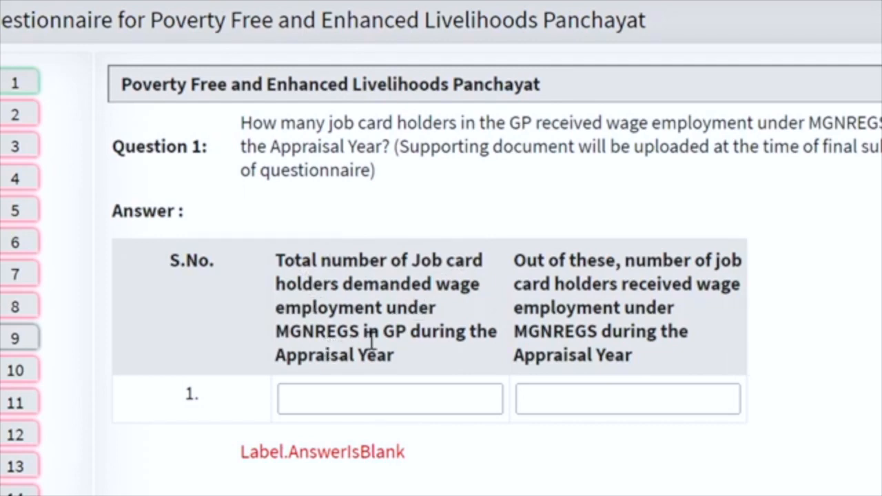
{"action": "left_click", "coordinate": [353, 399]}
{"action": "type", "text": "500"}
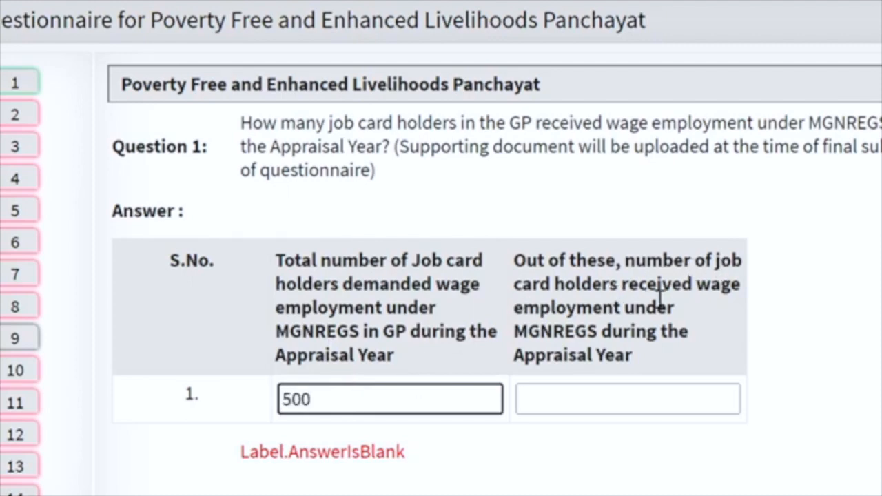
{"action": "left_click", "coordinate": [572, 400]}
{"action": "type", "text": "500"}
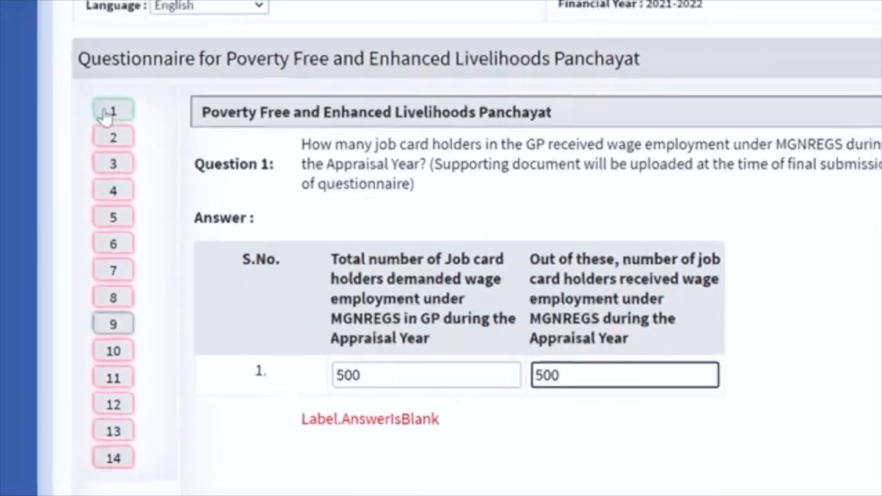
{"action": "left_click", "coordinate": [10, 83]}
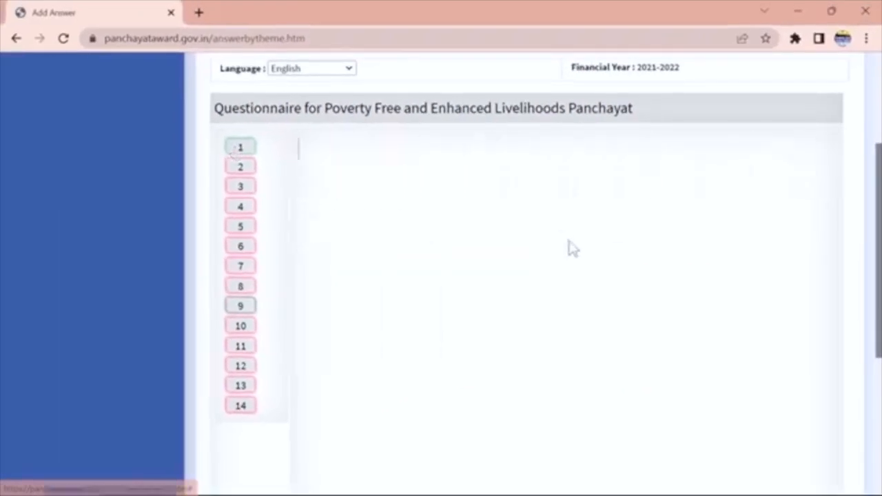
{"action": "scroll", "coordinate": [862, 242], "scroll_direction": "down", "scroll_amount": 4}
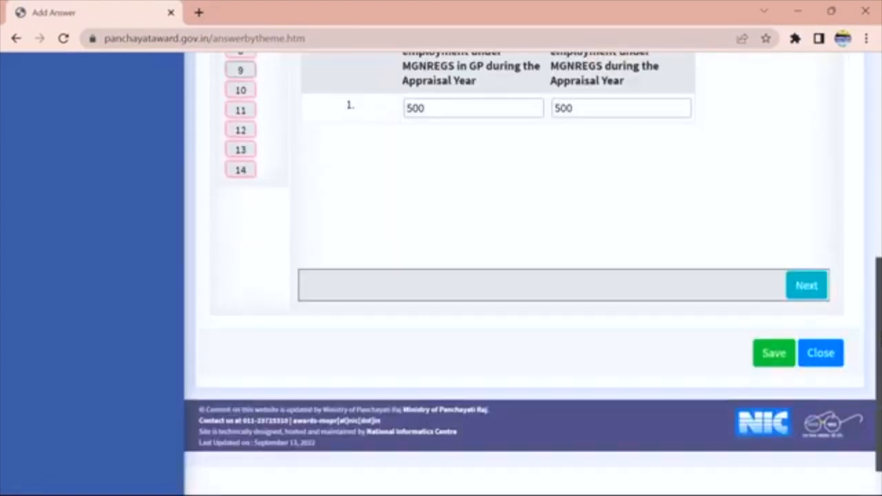
{"action": "scroll", "coordinate": [862, 241], "scroll_direction": "up", "scroll_amount": 3}
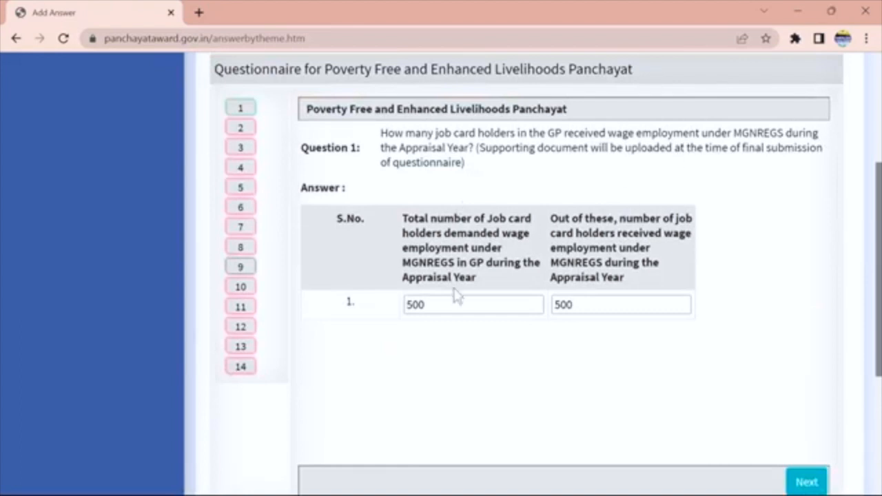
{"action": "left_click", "coordinate": [804, 482]}
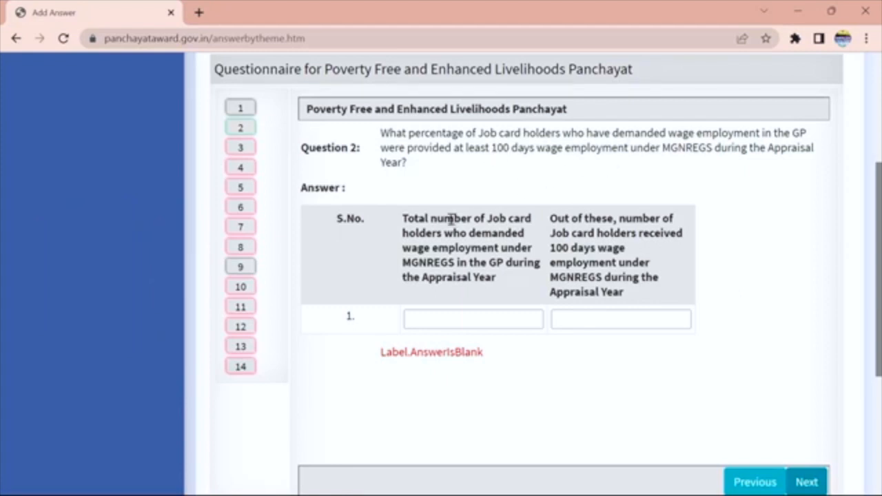
Fill Question 2's job card holder counts and move through Questions 3 and 4 to Question 6.
{"action": "left_click", "coordinate": [422, 322]}
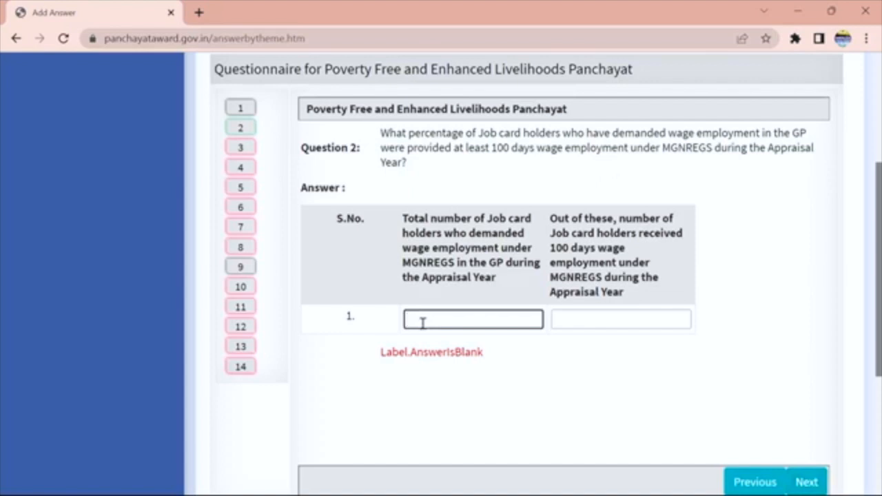
{"action": "left_click", "coordinate": [564, 323]}
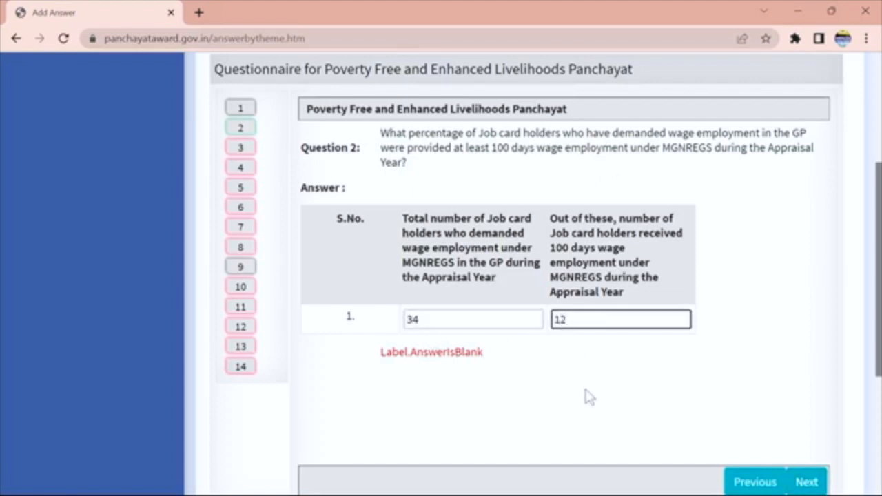
{"action": "left_click", "coordinate": [806, 483]}
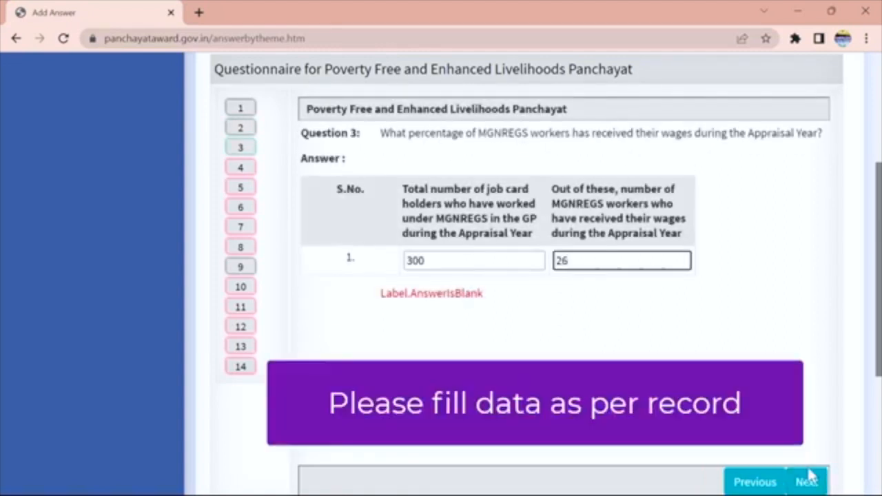
{"action": "left_click", "coordinate": [806, 482]}
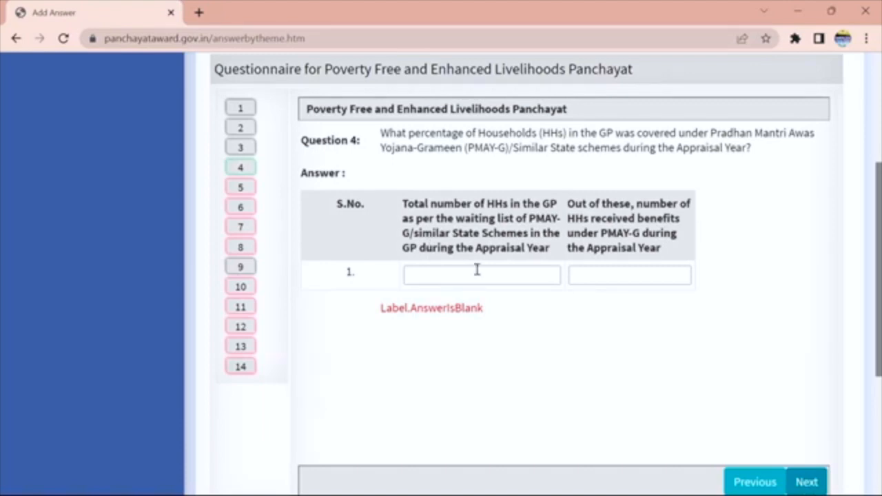
{"action": "left_click", "coordinate": [805, 481]}
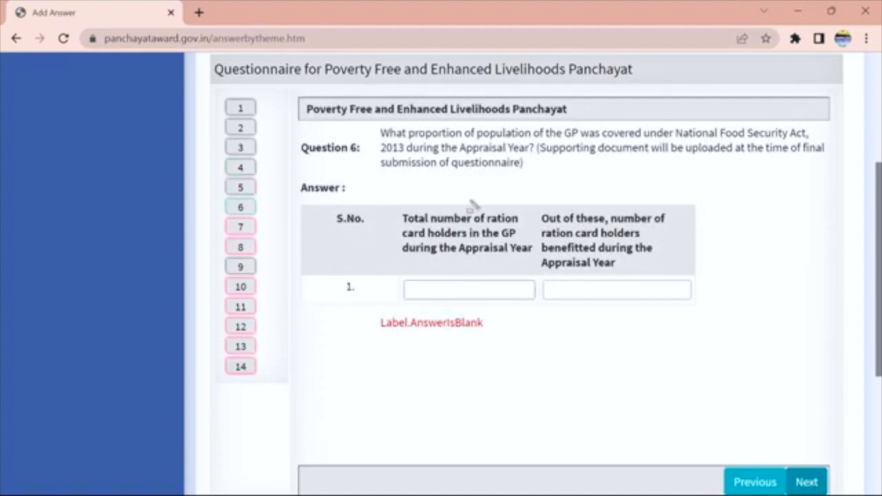
Answer Question 6 with 54 total ration card holders and 34 benefitted.
{"action": "mouse_move", "coordinate": [535, 129]}
{"action": "left_mouse_down"}
{"action": "mouse_move", "coordinate": [640, 168]}
{"action": "mouse_move", "coordinate": [825, 174]}
{"action": "left_mouse_up"}
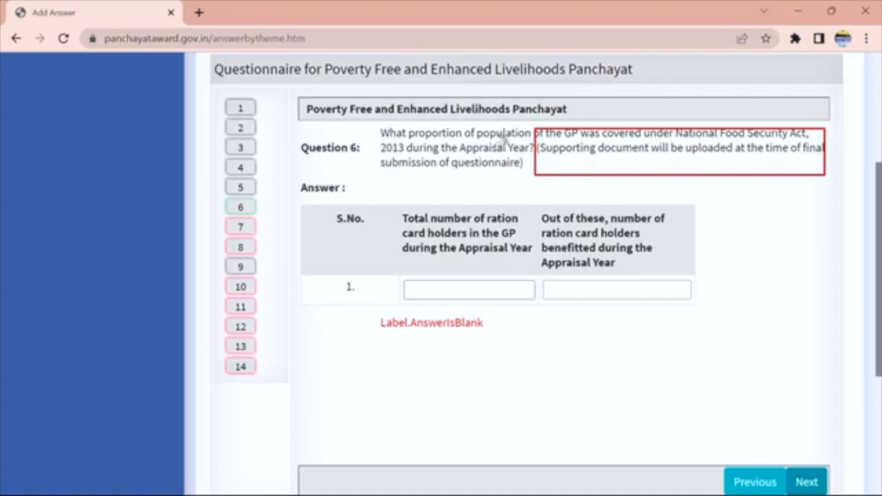
{"action": "left_click_drag", "start_coordinate": [370, 149], "coordinate": [562, 180]}
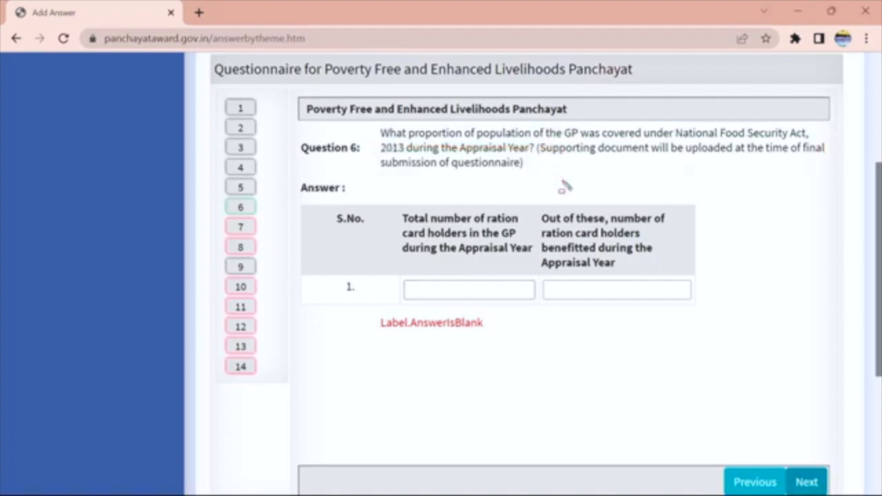
{"action": "left_click", "coordinate": [421, 290]}
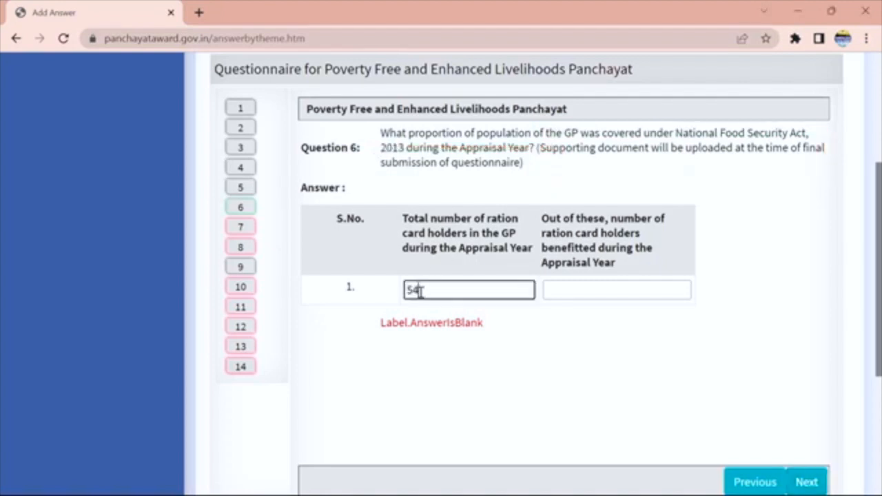
{"action": "left_click", "coordinate": [601, 290]}
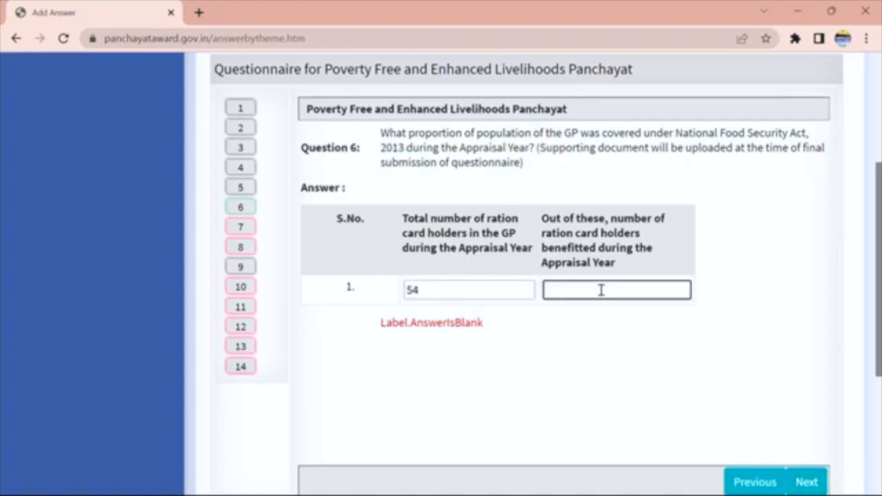
{"action": "left_click", "coordinate": [807, 483]}
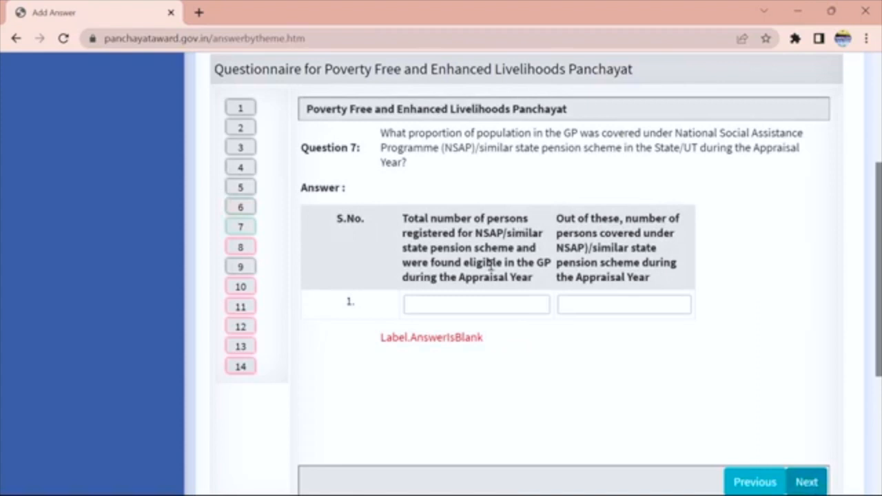
Answer Question 7 with 56 registered and 30 covered under NSAP, and Question 8 with 56/45 for PMJDY.
{"action": "left_click", "coordinate": [464, 308]}
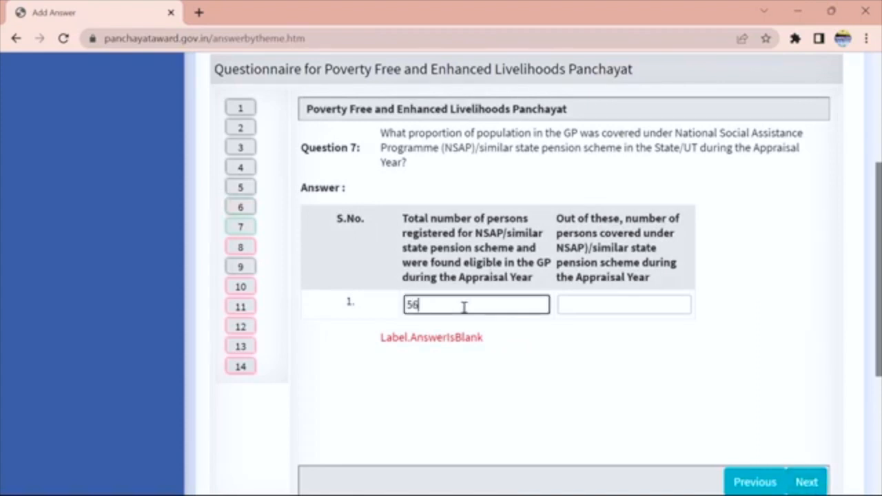
{"action": "type", "text": "56"}
{"action": "left_click", "coordinate": [578, 303]}
{"action": "type", "text": "30"}
{"action": "left_click", "coordinate": [805, 484]}
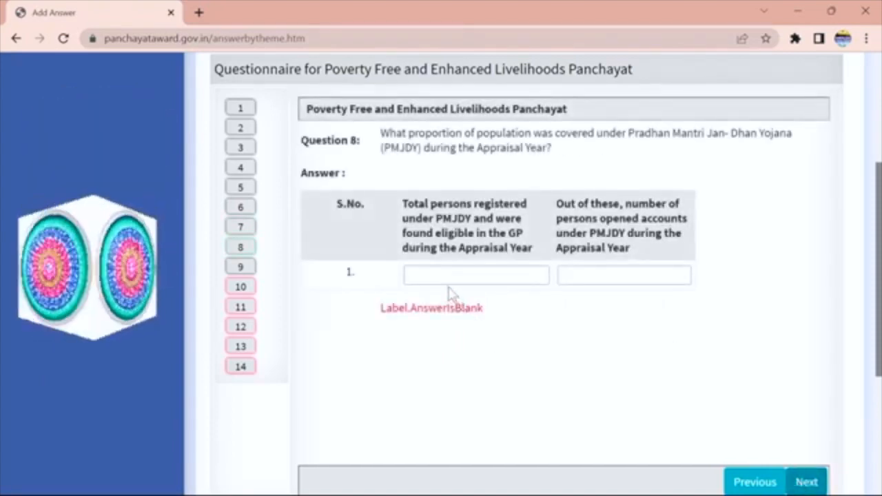
{"action": "left_click", "coordinate": [443, 277]}
{"action": "type", "text": "56"}
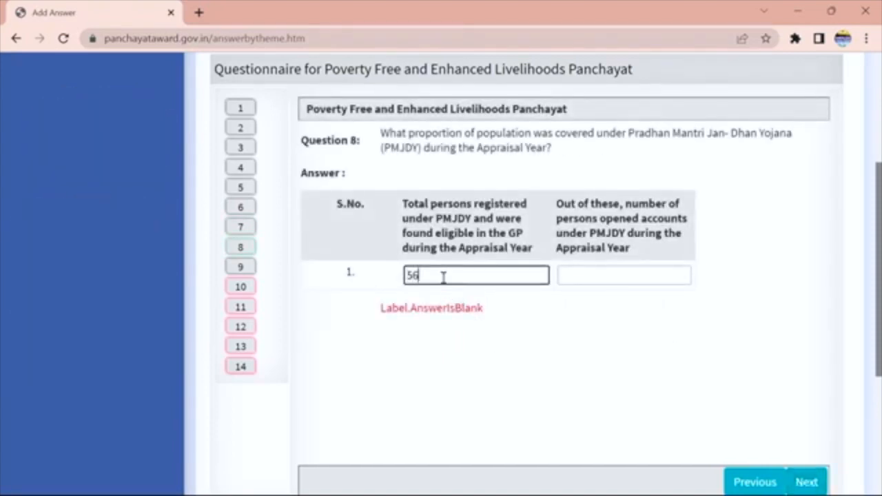
{"action": "left_click", "coordinate": [576, 275]}
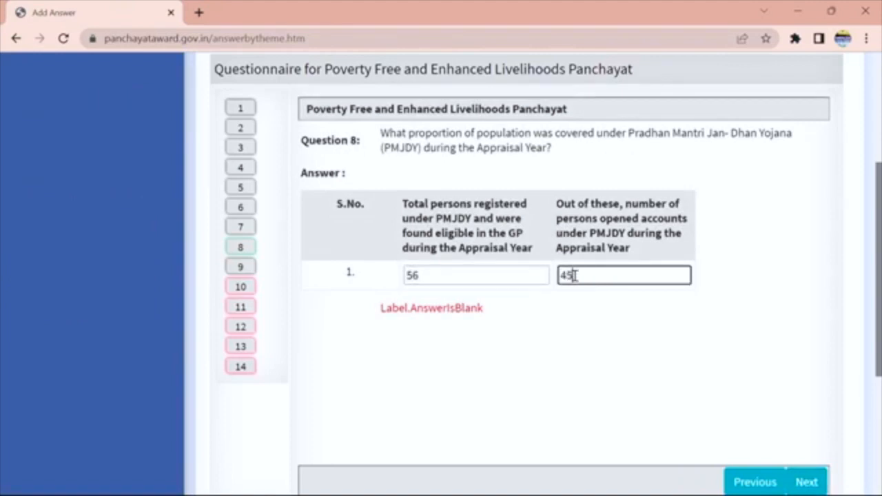
{"action": "left_click", "coordinate": [805, 482]}
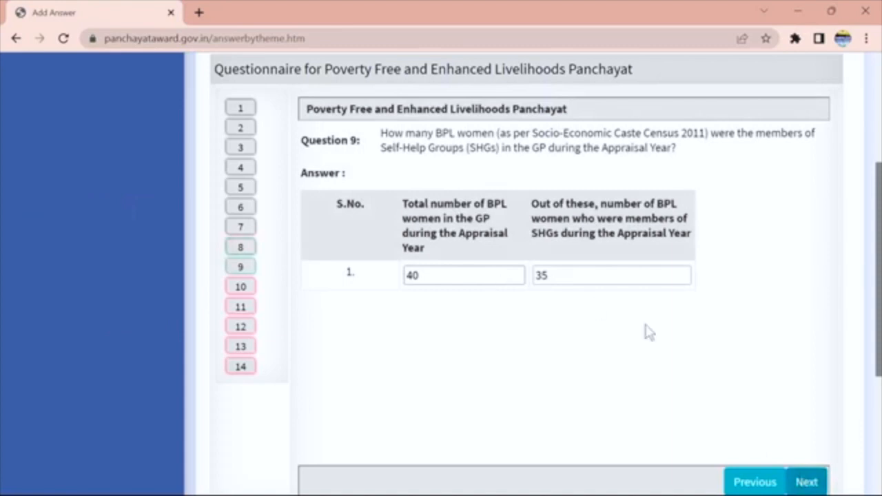
Answer Question 10 with 50 SHGs, 44 of them availing bank loans.
{"action": "left_click", "coordinate": [805, 482]}
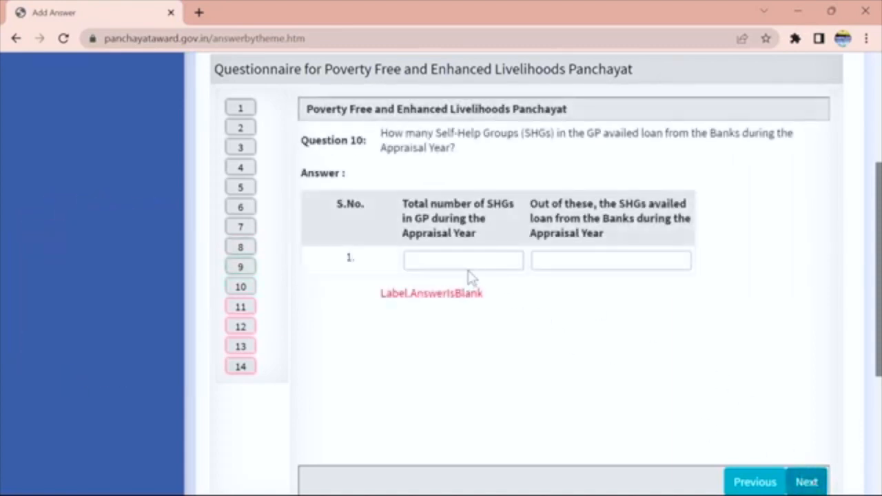
{"action": "left_click", "coordinate": [460, 258]}
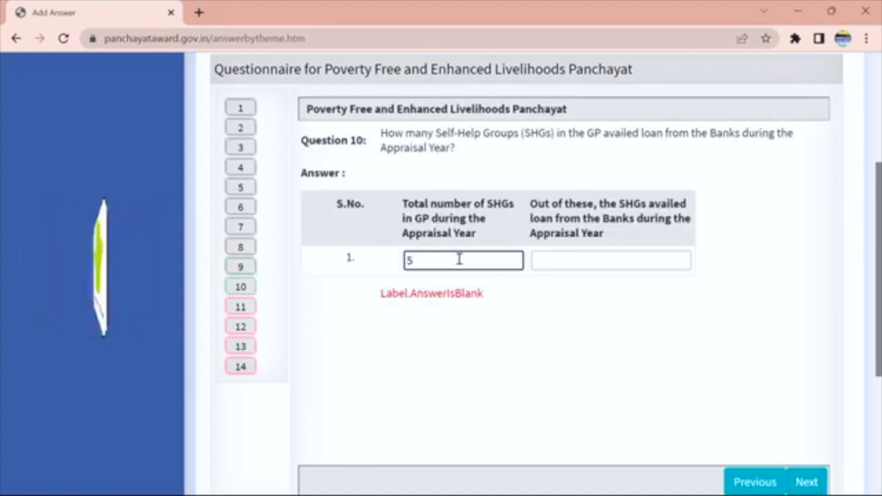
{"action": "left_click", "coordinate": [542, 262]}
{"action": "type", "text": "4"}
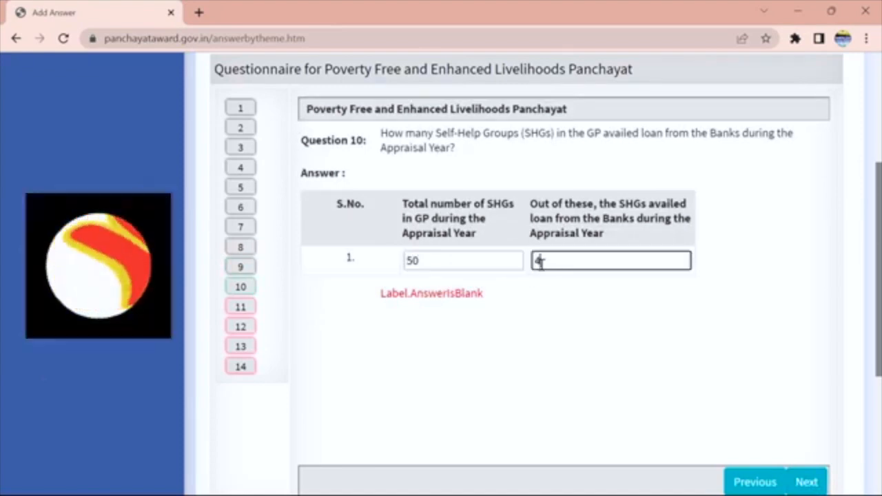
{"action": "type", "text": "4"}
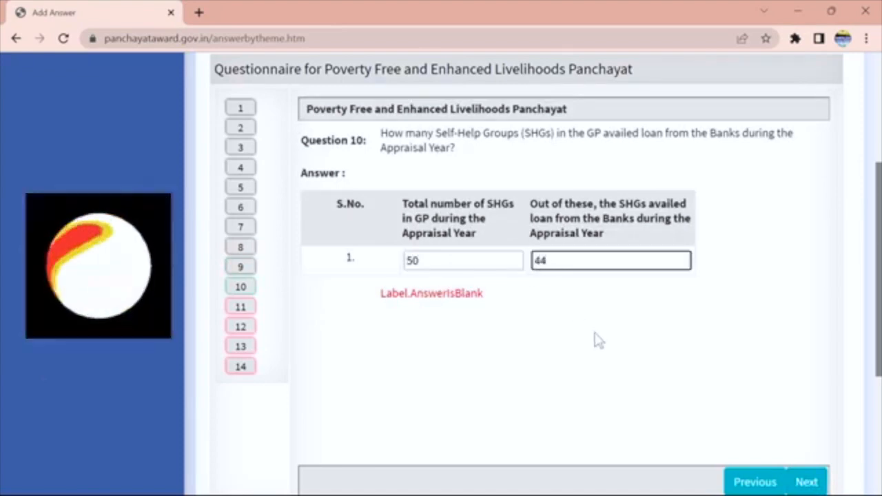
{"action": "left_click", "coordinate": [806, 483]}
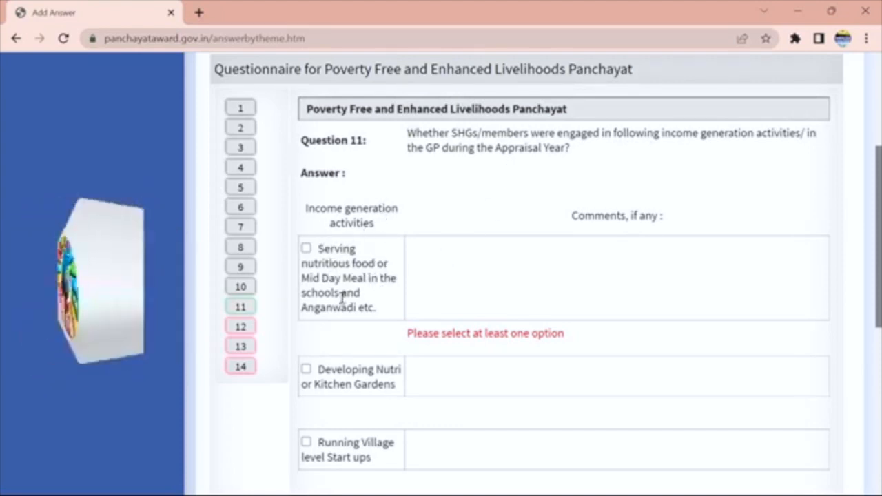
Tick 'Serving nutritious food or Mid Day Meal' as the SHG activity and save the answers.
{"action": "left_click", "coordinate": [306, 249]}
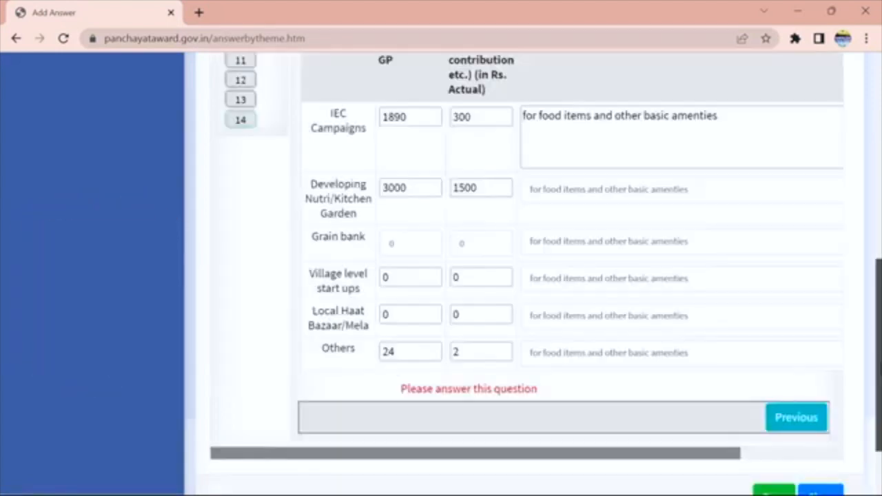
{"action": "scroll", "coordinate": [872, 414], "scroll_direction": "down", "scroll_amount": 2}
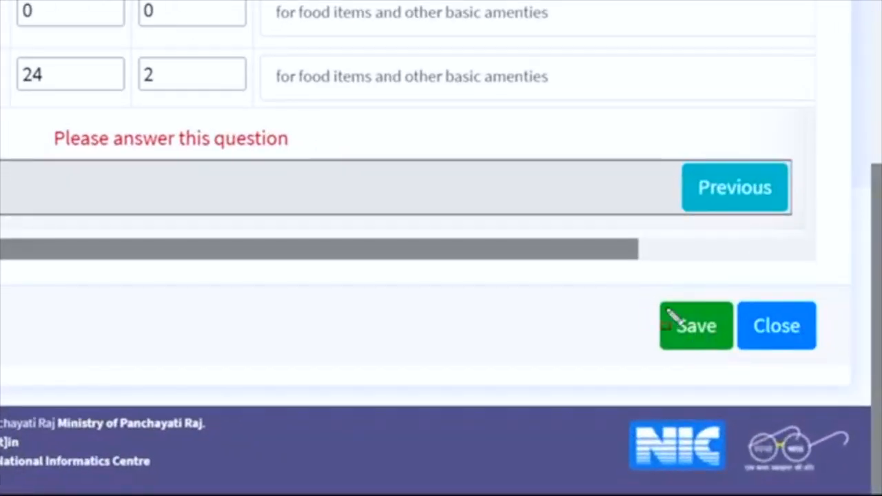
{"action": "left_click_drag", "start_coordinate": [624, 288], "coordinate": [801, 381]}
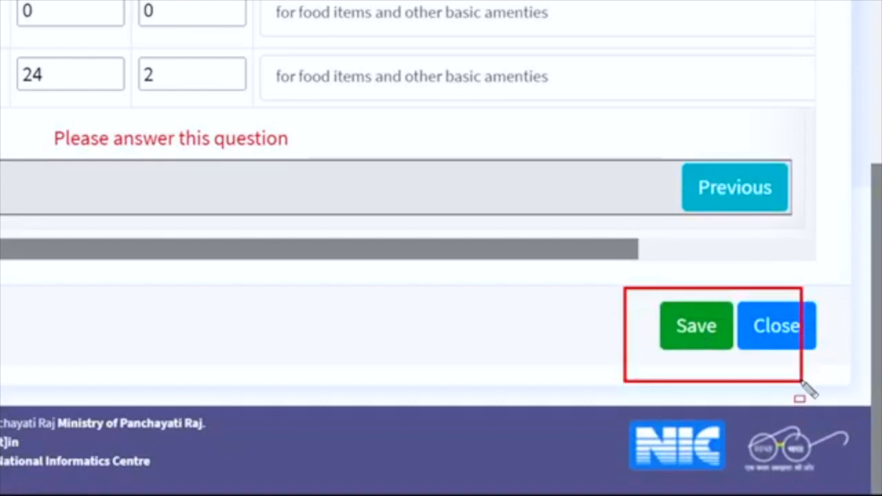
{"action": "key", "text": "Escape"}
{"action": "left_click", "coordinate": [705, 344]}
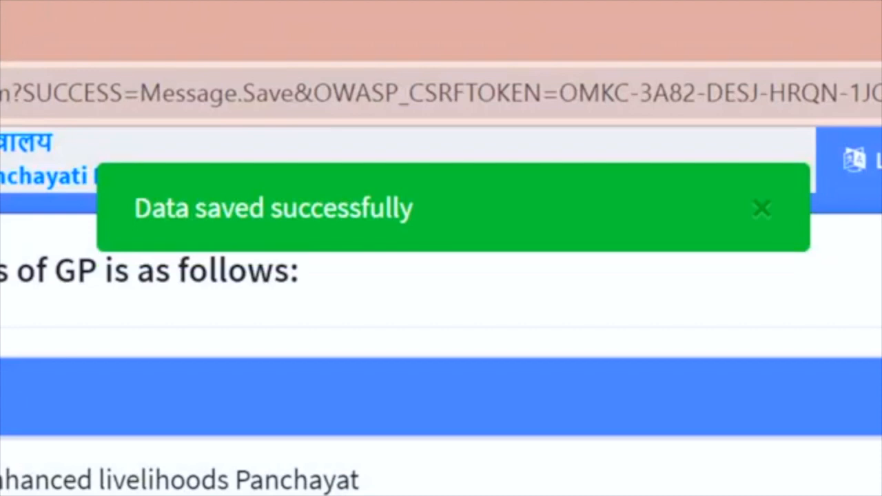
{"action": "mouse_move", "coordinate": [68, 129]}
{"action": "left_mouse_down"}
{"action": "mouse_move", "coordinate": [532, 214]}
{"action": "mouse_move", "coordinate": [576, 276]}
{"action": "left_mouse_up"}
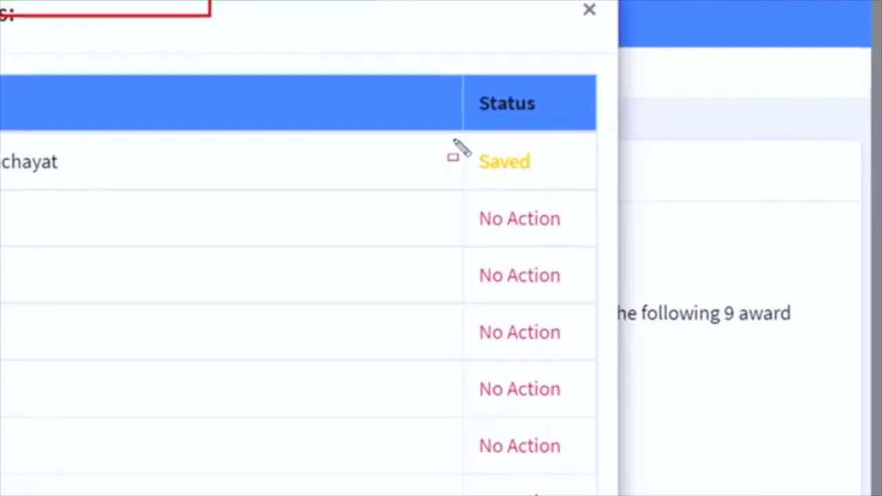
{"action": "left_click_drag", "start_coordinate": [439, 131], "coordinate": [659, 188]}
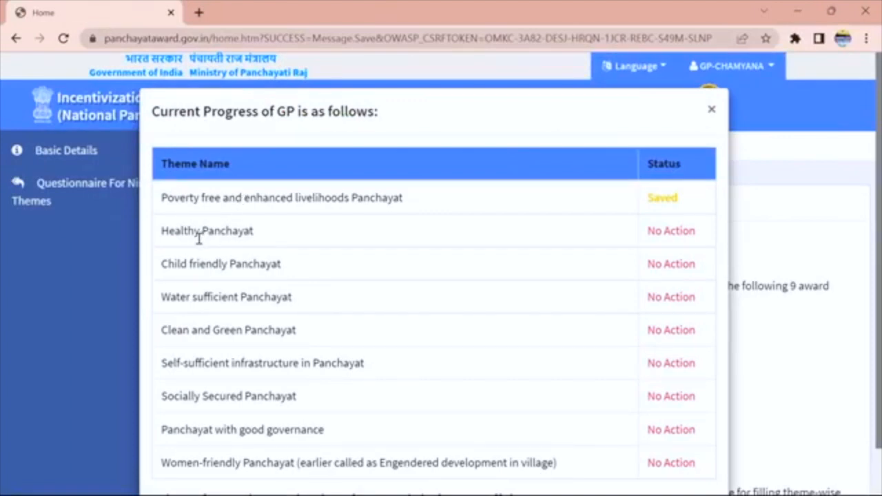
Close the progress summary, start a new nine-theme answer and accept the general instructions.
{"action": "left_click", "coordinate": [712, 111]}
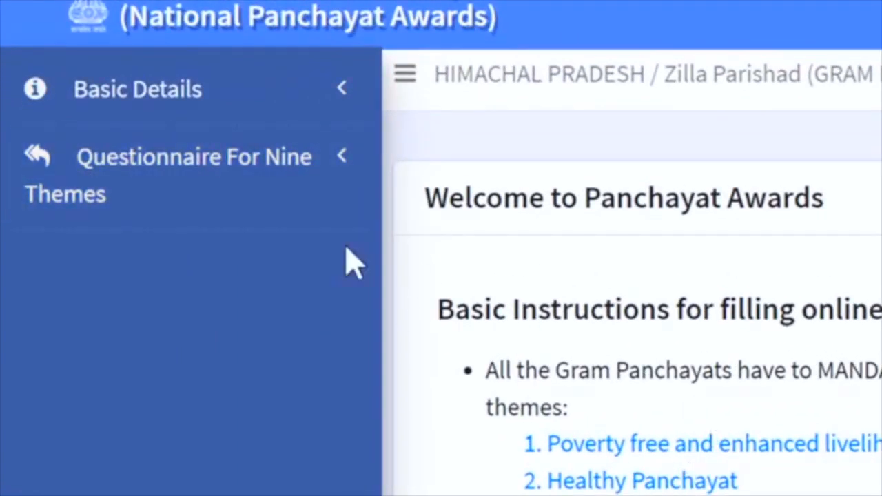
{"action": "left_click", "coordinate": [54, 171]}
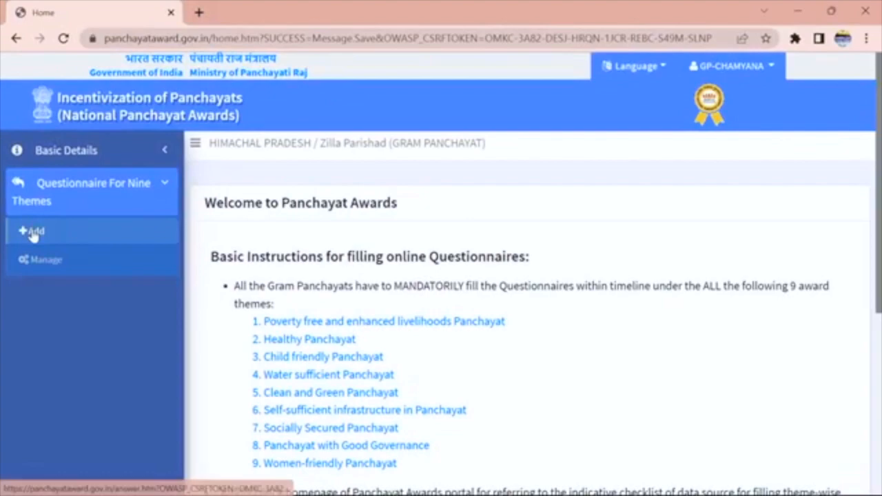
{"action": "left_click", "coordinate": [32, 232]}
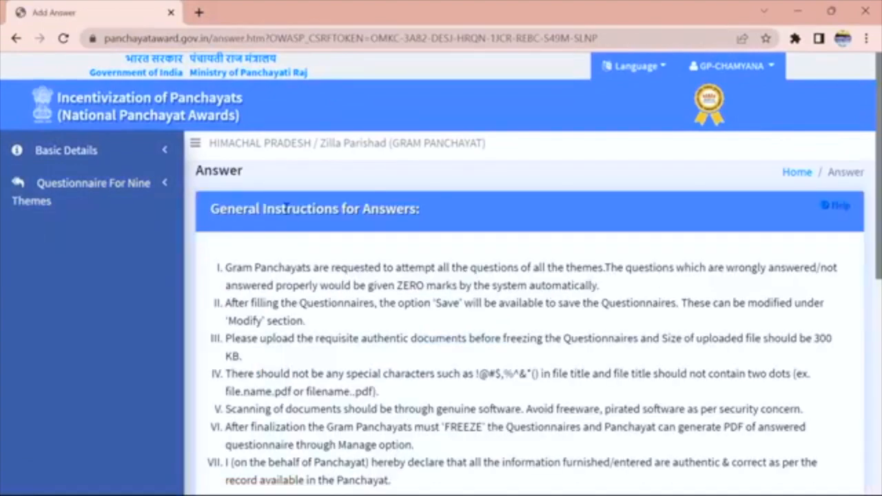
{"action": "scroll", "coordinate": [879, 228], "scroll_direction": "down", "scroll_amount": 5}
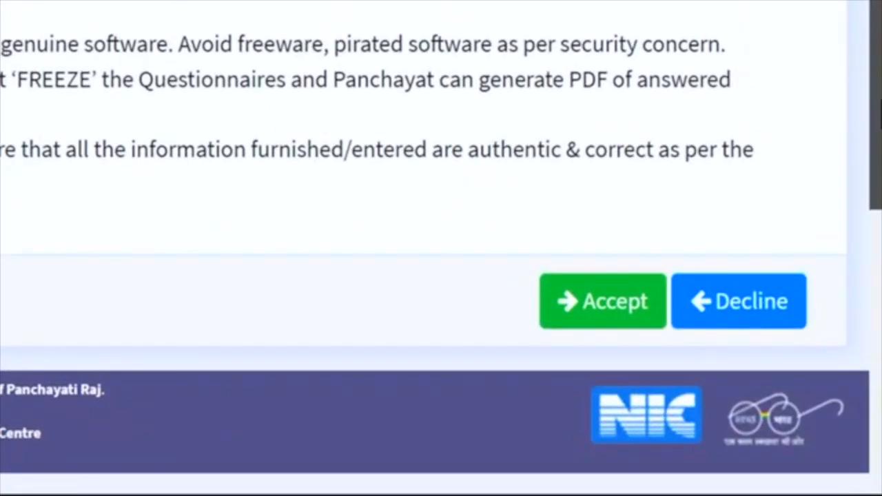
{"action": "left_click", "coordinate": [619, 299]}
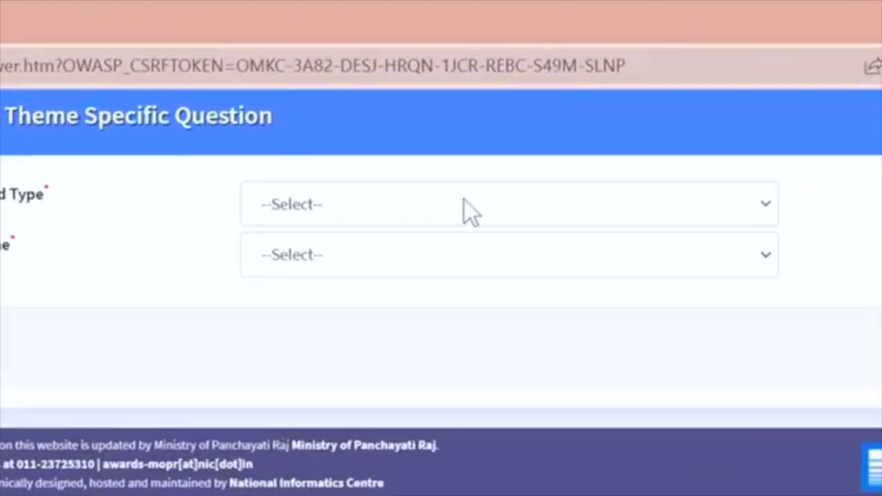
Select the Healthy Panchayat award with theme HP and load its Add Answer form.
{"action": "left_click", "coordinate": [441, 52]}
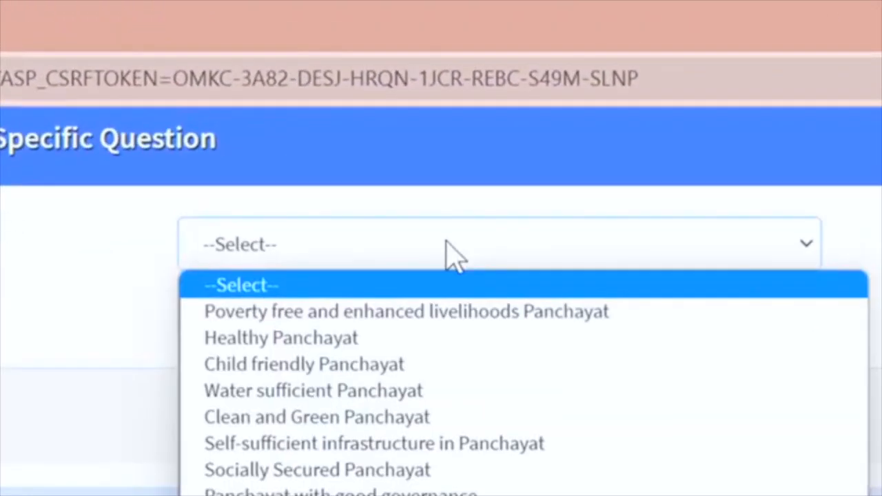
{"action": "left_click", "coordinate": [385, 338]}
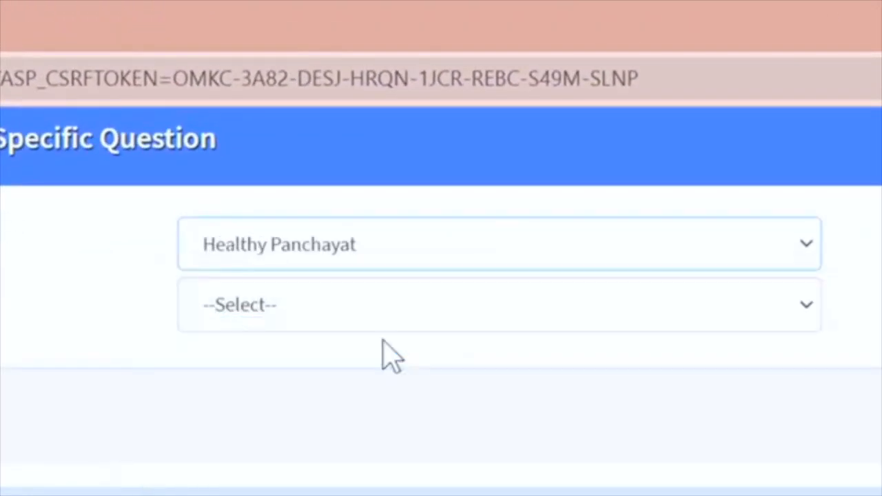
{"action": "left_click", "coordinate": [317, 323]}
{"action": "left_click", "coordinate": [270, 376]}
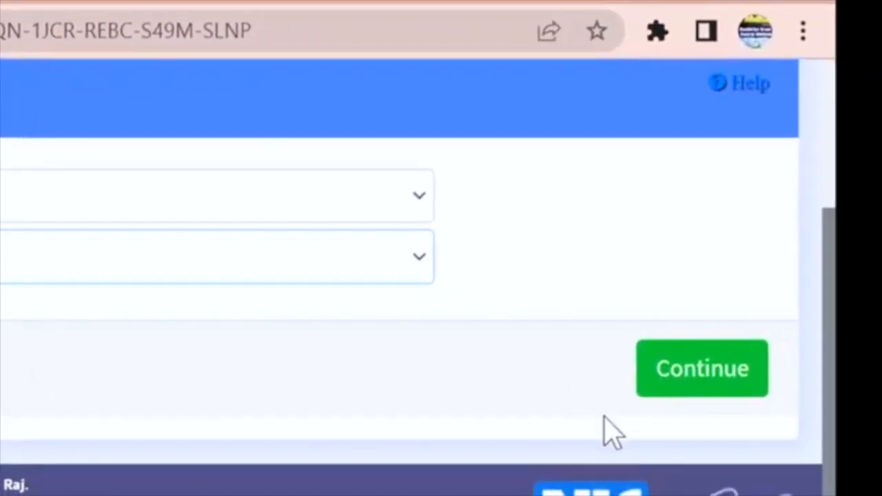
{"action": "left_click", "coordinate": [685, 384]}
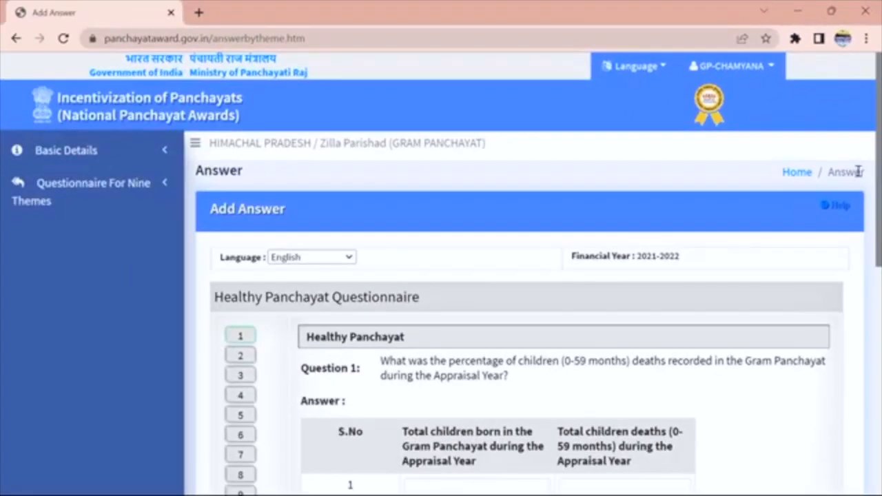
{"action": "scroll", "coordinate": [868, 176], "scroll_direction": "down", "scroll_amount": 2}
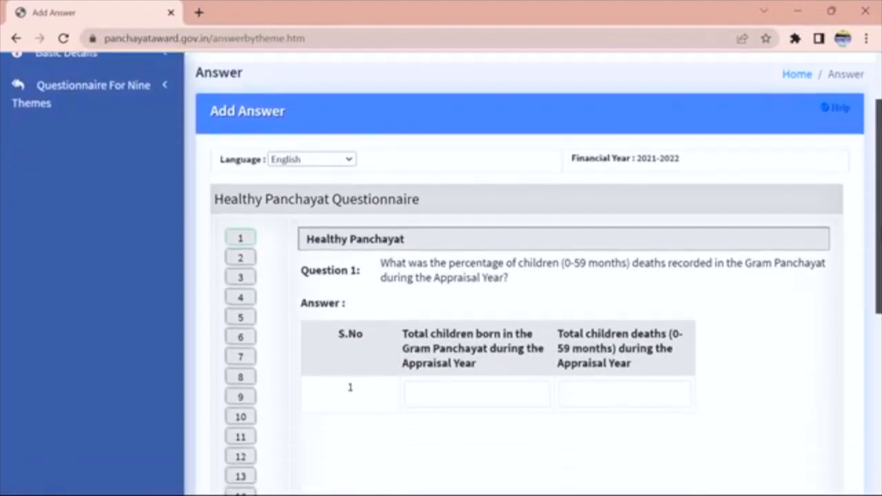
{"action": "scroll", "coordinate": [524, 276], "scroll_direction": "down", "scroll_amount": 4}
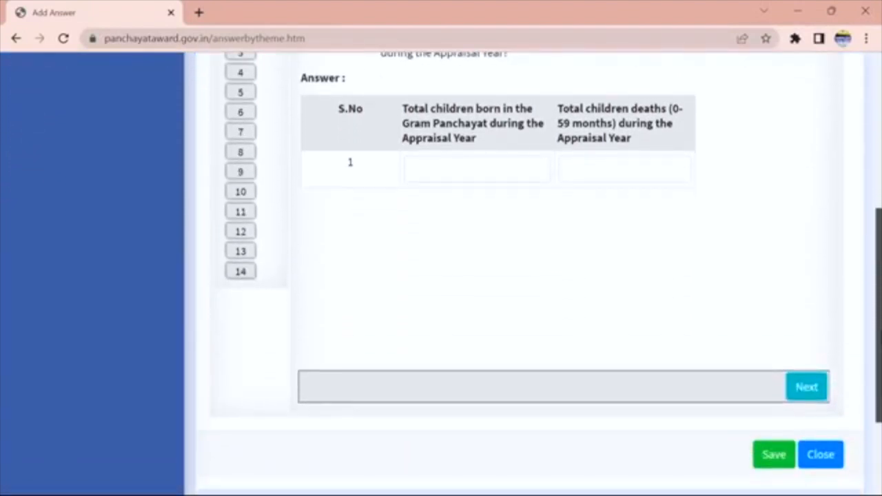
{"action": "left_click_drag", "start_coordinate": [878, 334], "coordinate": [877, 178]}
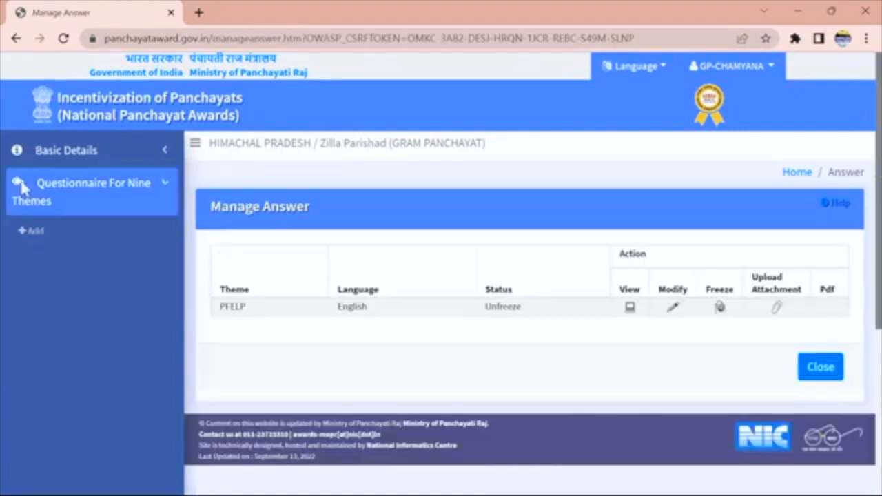
{"action": "left_click", "coordinate": [32, 237]}
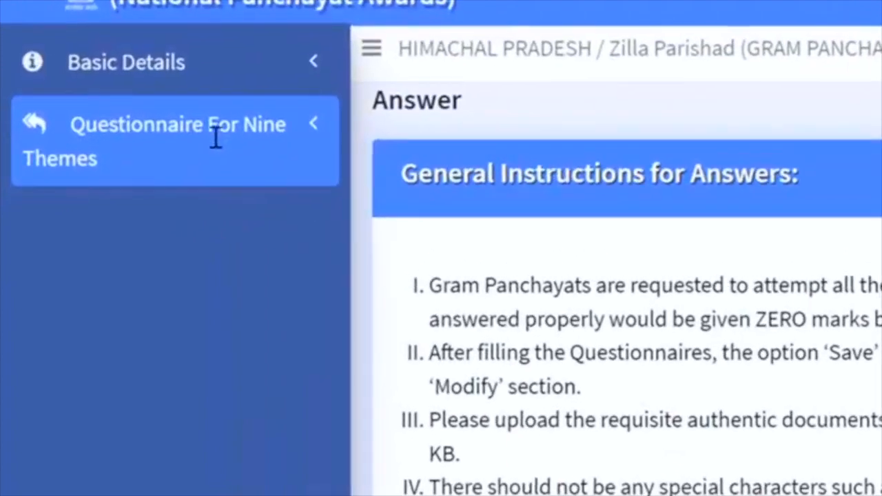
{"action": "left_click", "coordinate": [34, 130]}
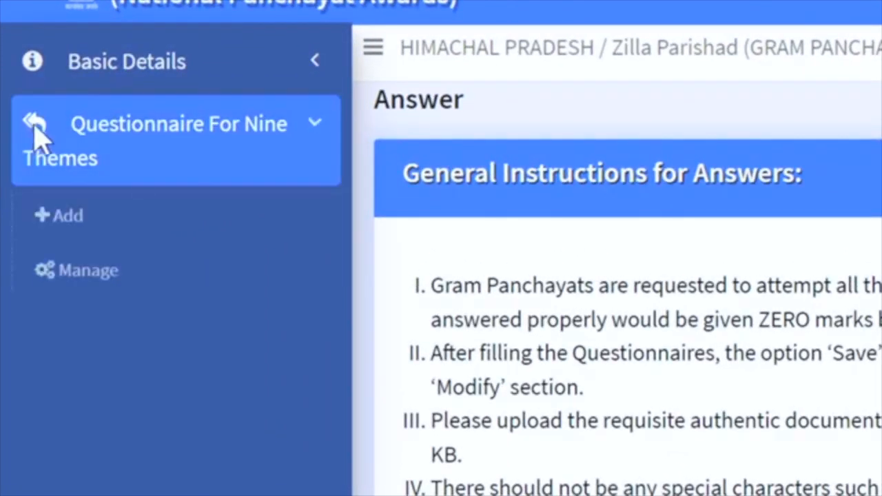
{"action": "left_click", "coordinate": [58, 222]}
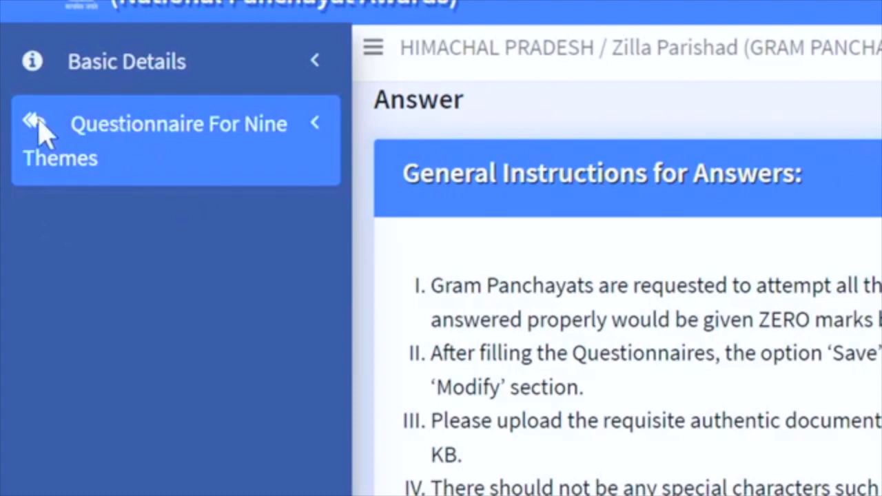
{"action": "left_click", "coordinate": [40, 130]}
{"action": "left_click", "coordinate": [36, 221]}
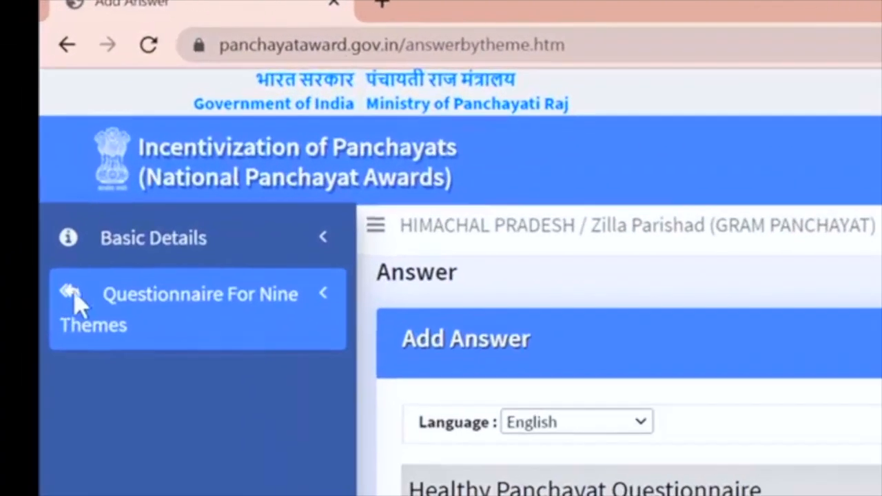
Open Manage Answer for the nine-theme questionnaire and view the unfrozen PFELP theme's saved answers.
{"action": "left_click", "coordinate": [43, 238]}
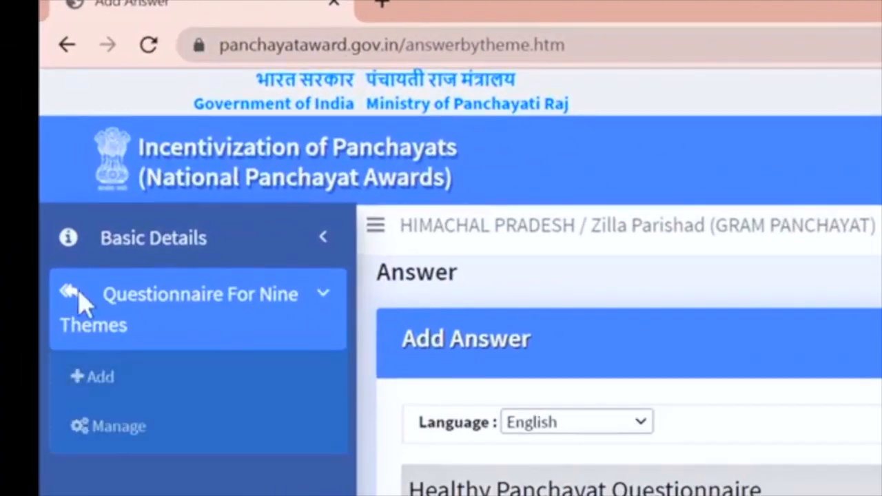
{"action": "left_click", "coordinate": [116, 427]}
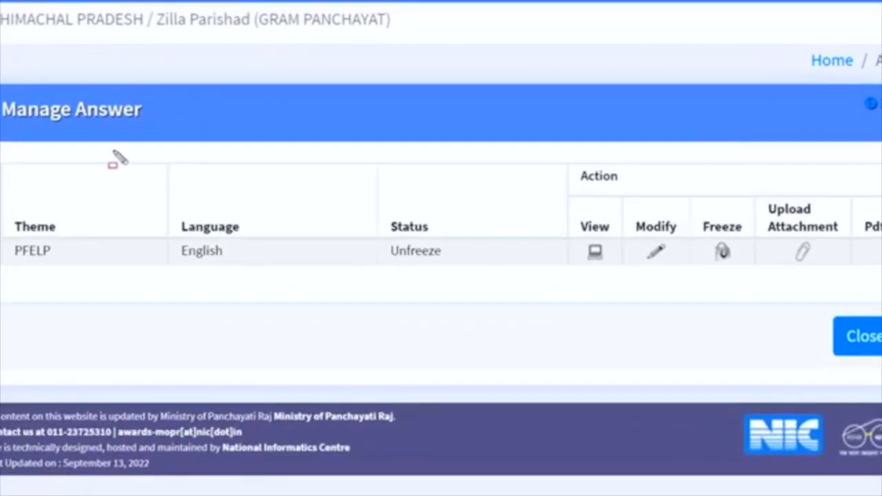
{"action": "left_click_drag", "start_coordinate": [3, 196], "coordinate": [106, 315]}
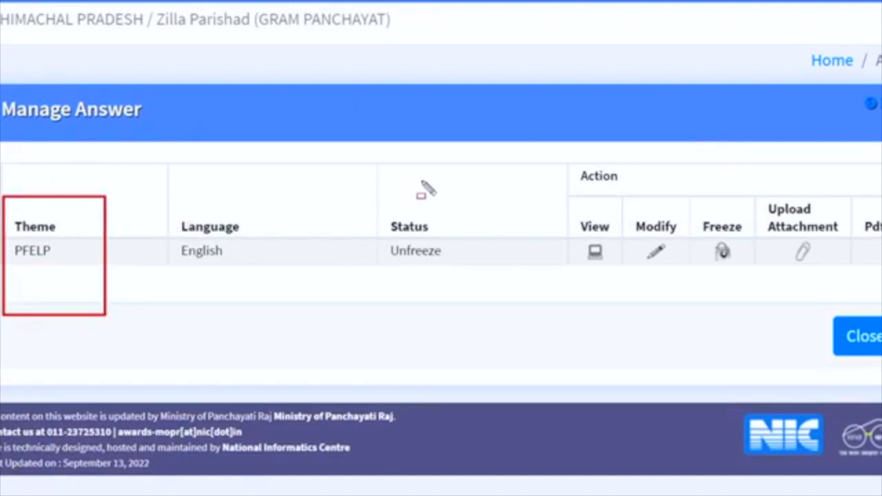
{"action": "left_click_drag", "start_coordinate": [375, 200], "coordinate": [501, 297]}
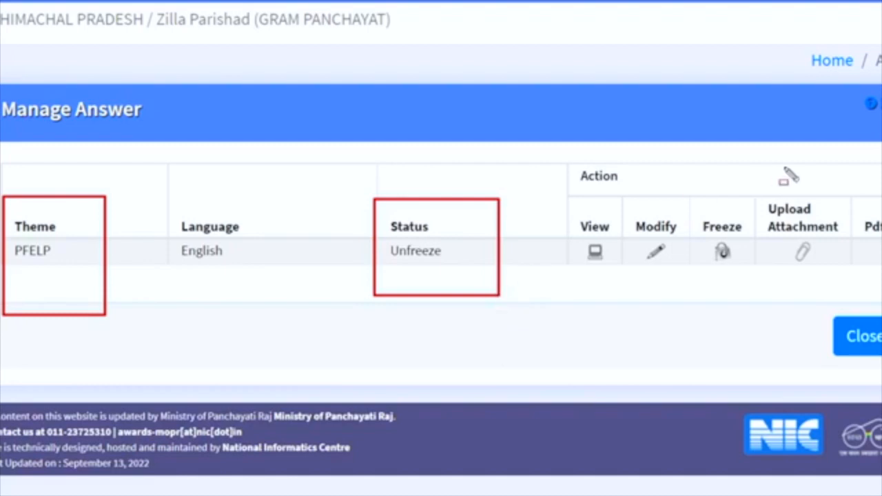
{"action": "mouse_move", "coordinate": [697, 205]}
{"action": "left_mouse_down"}
{"action": "mouse_move", "coordinate": [742, 214]}
{"action": "mouse_move", "coordinate": [759, 277]}
{"action": "left_mouse_up"}
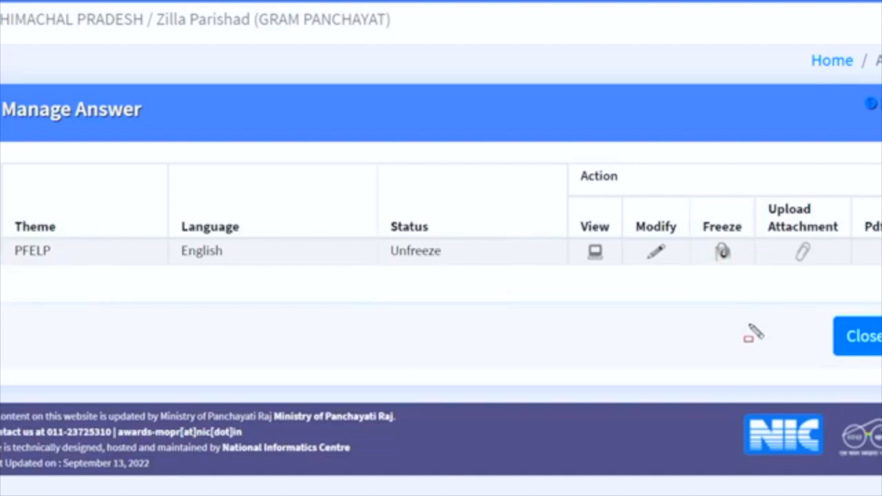
{"action": "left_click", "coordinate": [596, 253]}
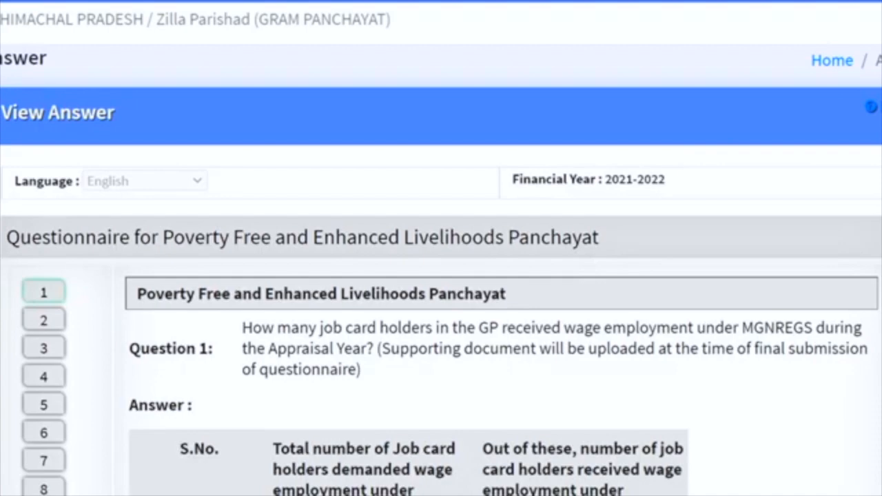
Scroll through the saved PFELP answers, then open them on the Update Answer page.
{"action": "scroll", "coordinate": [442, 248], "scroll_direction": "down", "scroll_amount": 6}
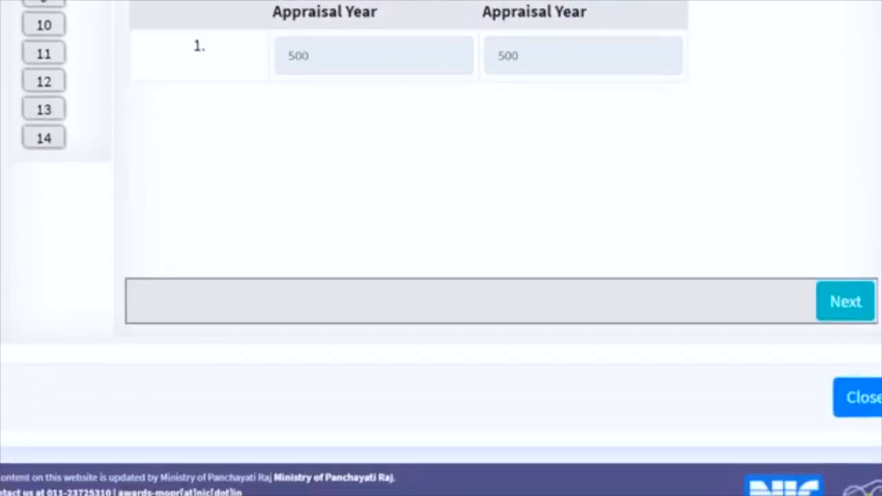
{"action": "scroll", "coordinate": [441, 248], "scroll_direction": "up", "scroll_amount": 6}
{"action": "scroll", "coordinate": [441, 248], "scroll_direction": "down", "scroll_amount": 3}
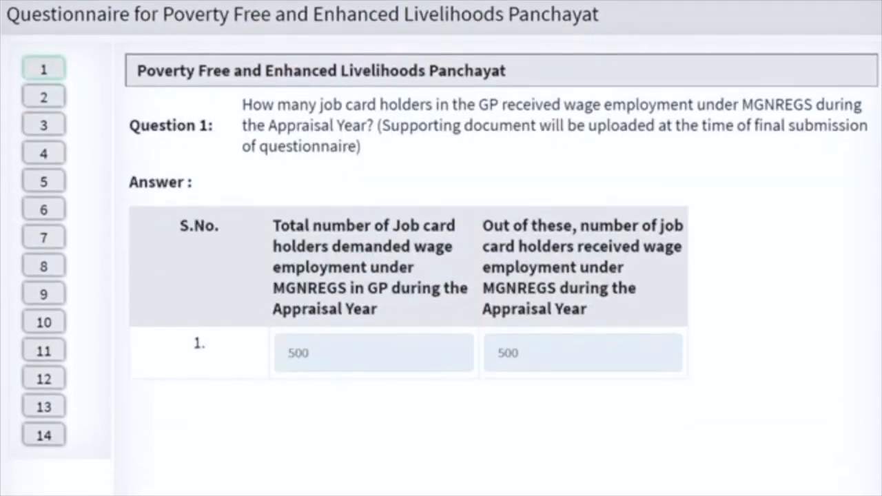
{"action": "scroll", "coordinate": [441, 248], "scroll_direction": "up", "scroll_amount": 3}
{"action": "scroll", "coordinate": [442, 248], "scroll_direction": "up", "scroll_amount": 1}
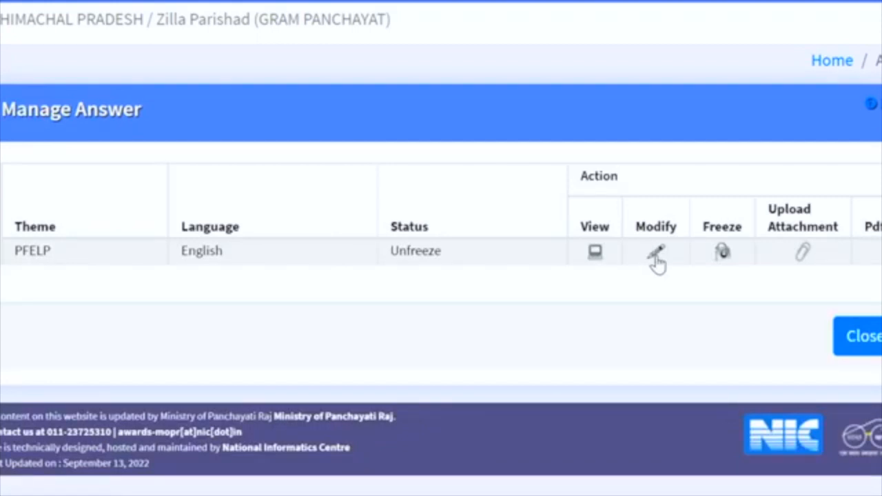
{"action": "left_click", "coordinate": [656, 255]}
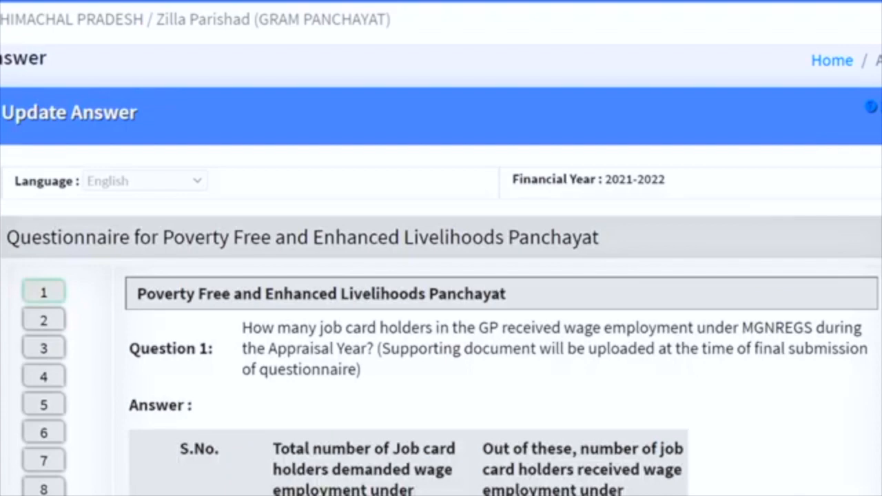
Replace 500 with 400 in Question 1's second answer field and update the Poverty-free answers.
{"action": "scroll", "coordinate": [442, 248], "scroll_direction": "down", "scroll_amount": 4}
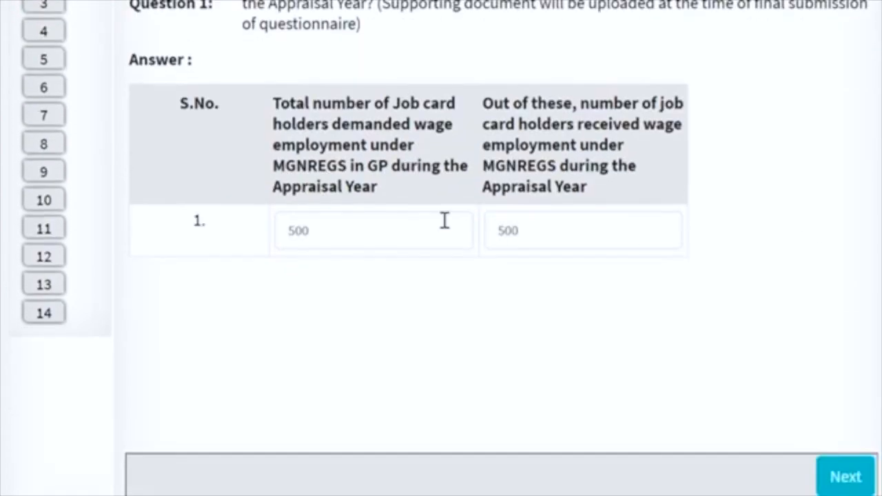
{"action": "left_click", "coordinate": [552, 230]}
{"action": "key", "text": "BackSpace"}
{"action": "key", "text": "BackSpace"}
{"action": "key", "text": "BackSpace"}
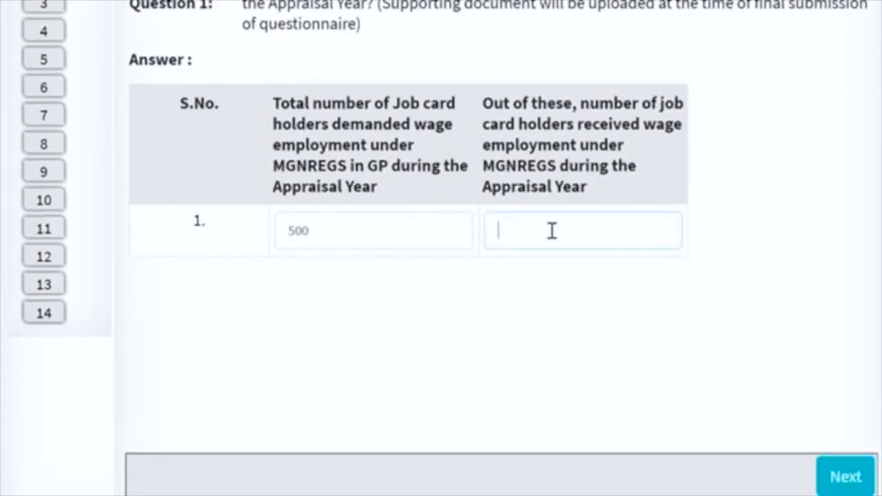
{"action": "type", "text": "400"}
{"action": "left_click", "coordinate": [846, 478]}
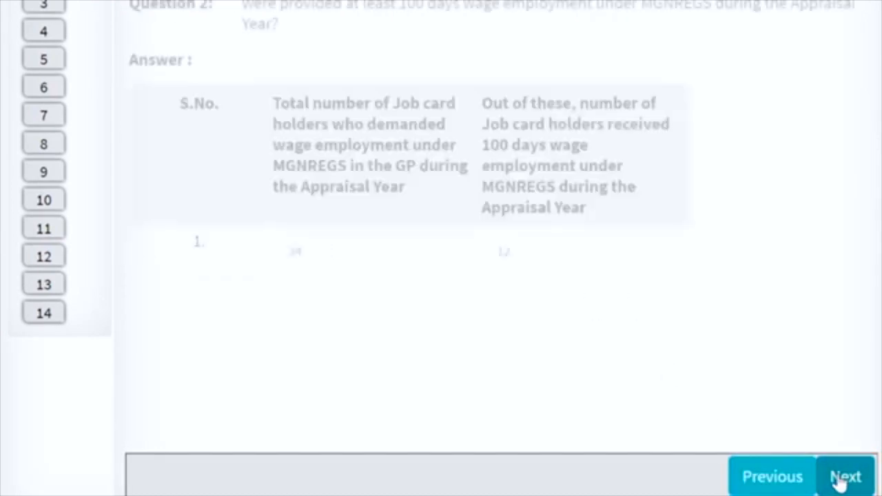
{"action": "scroll", "coordinate": [441, 275], "scroll_direction": "down", "scroll_amount": 3}
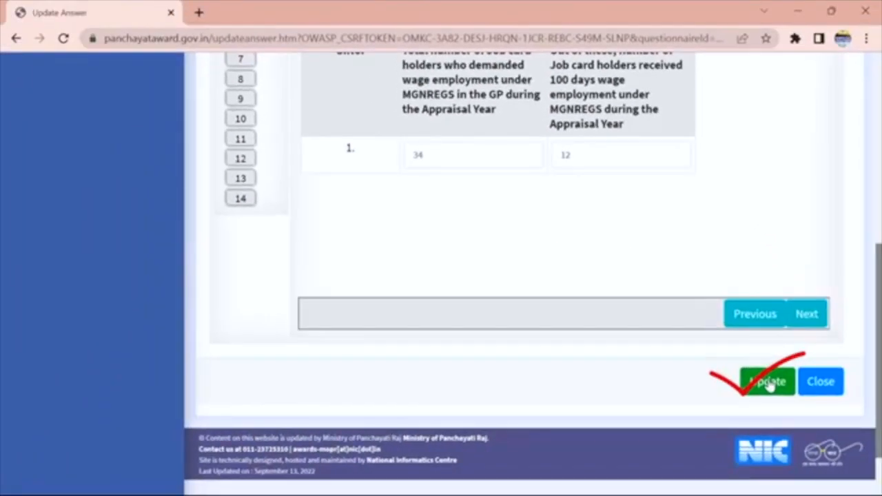
{"action": "left_click", "coordinate": [769, 383]}
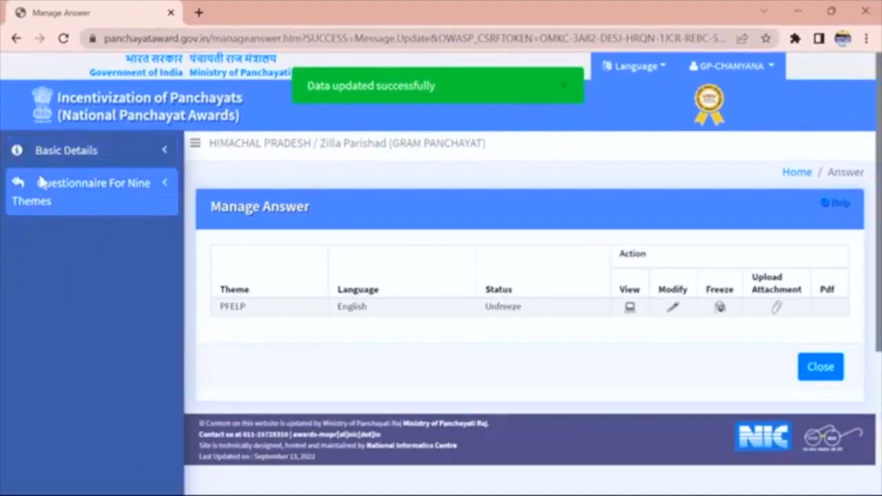
{"action": "left_click", "coordinate": [40, 183]}
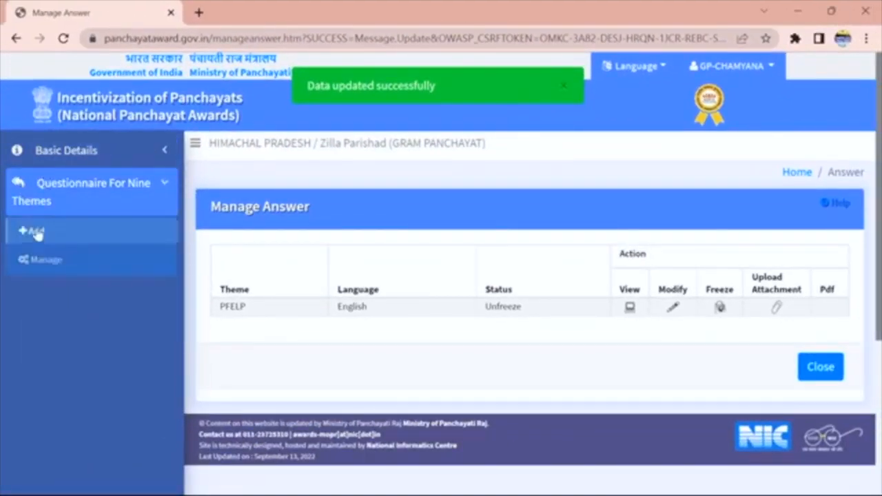
{"action": "left_click", "coordinate": [43, 262]}
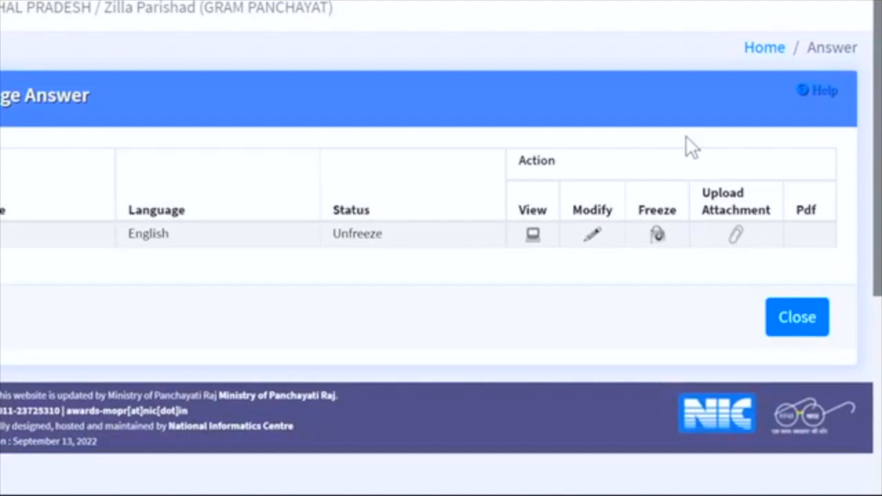
{"action": "left_click_drag", "start_coordinate": [687, 136], "coordinate": [785, 282]}
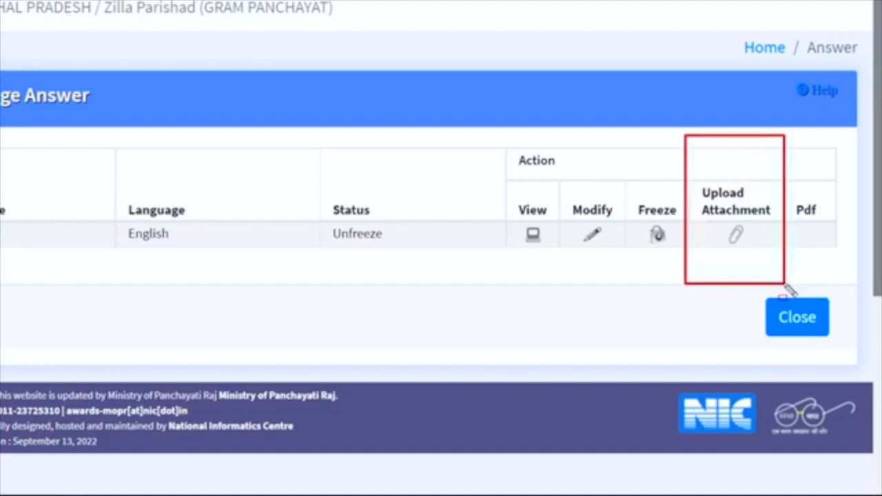
Open the Poverty-free theme's Add Attachment form listing three supporting-document questions, each capped at 300 KB.
{"action": "left_click", "coordinate": [733, 234]}
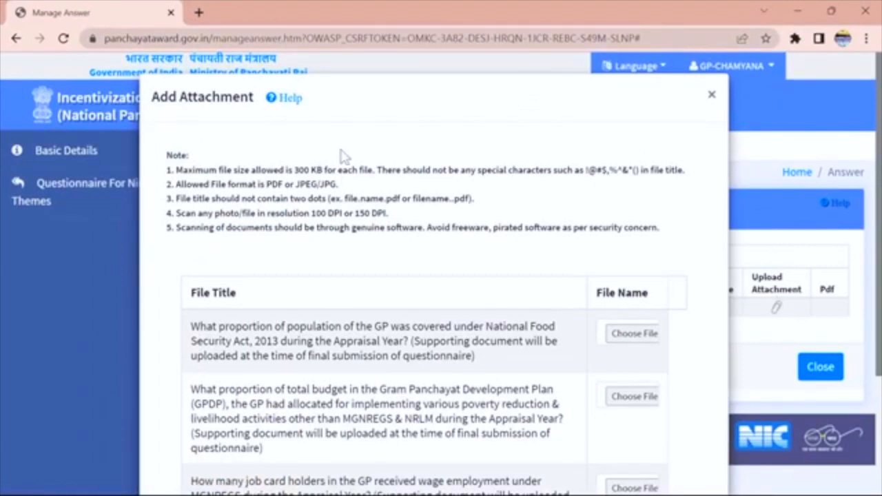
{"action": "left_click_drag", "start_coordinate": [285, 157], "coordinate": [329, 176]}
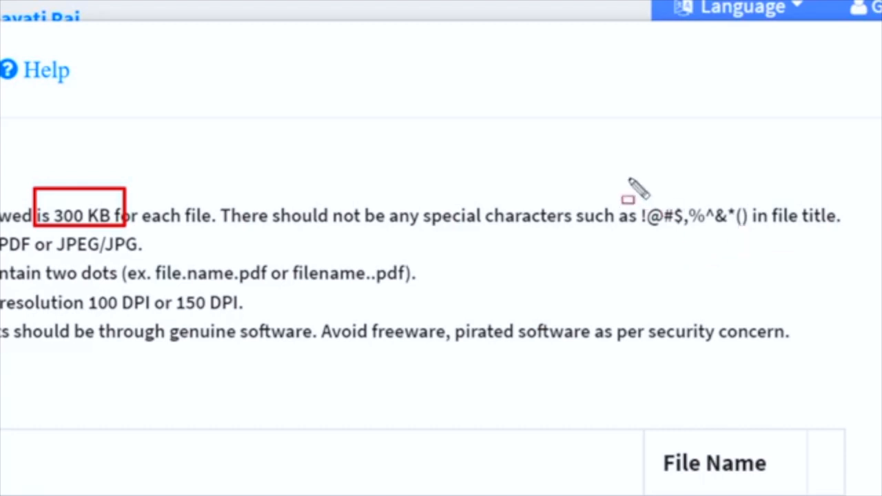
{"action": "left_click_drag", "start_coordinate": [604, 180], "coordinate": [799, 244]}
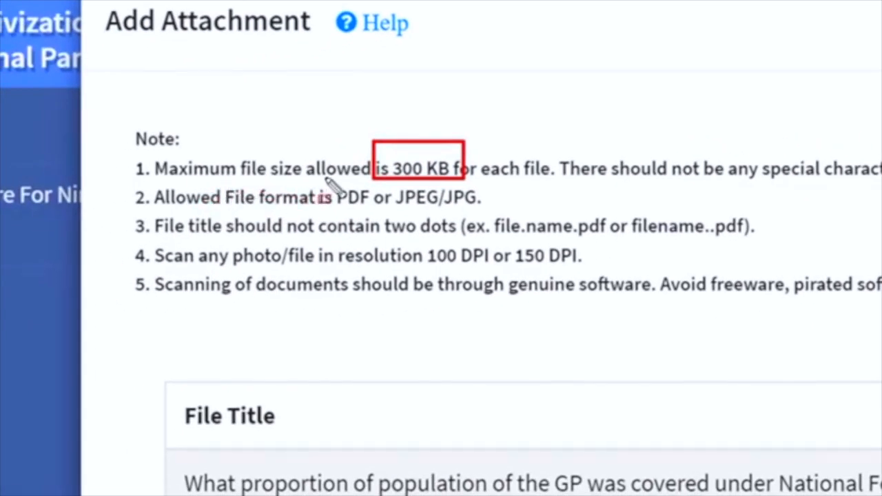
{"action": "mouse_move", "coordinate": [317, 181]}
{"action": "left_mouse_down"}
{"action": "mouse_move", "coordinate": [549, 194]}
{"action": "mouse_move", "coordinate": [556, 207]}
{"action": "left_mouse_up"}
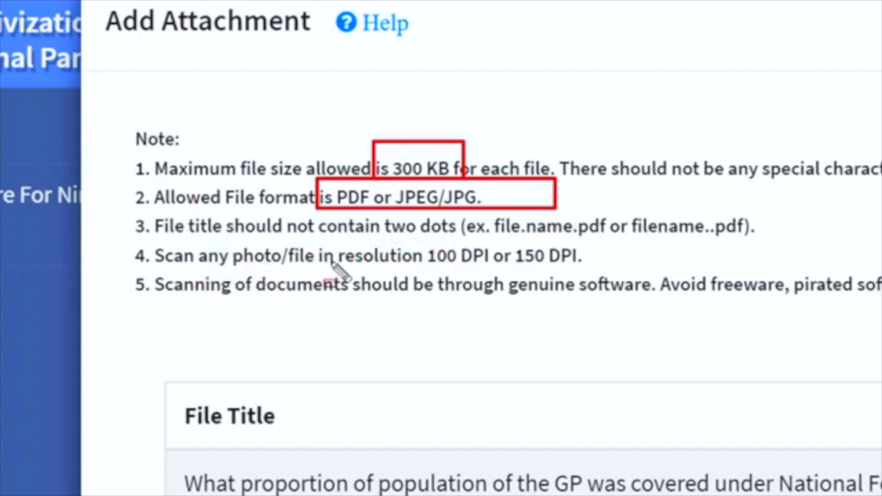
{"action": "mouse_move", "coordinate": [412, 238]}
{"action": "left_mouse_down"}
{"action": "mouse_move", "coordinate": [589, 245]}
{"action": "mouse_move", "coordinate": [647, 284]}
{"action": "left_mouse_up"}
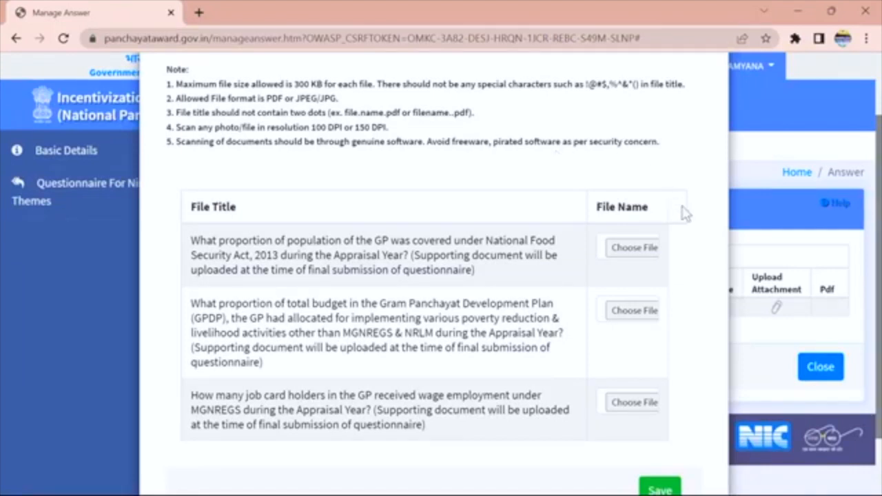
{"action": "left_click", "coordinate": [634, 248]}
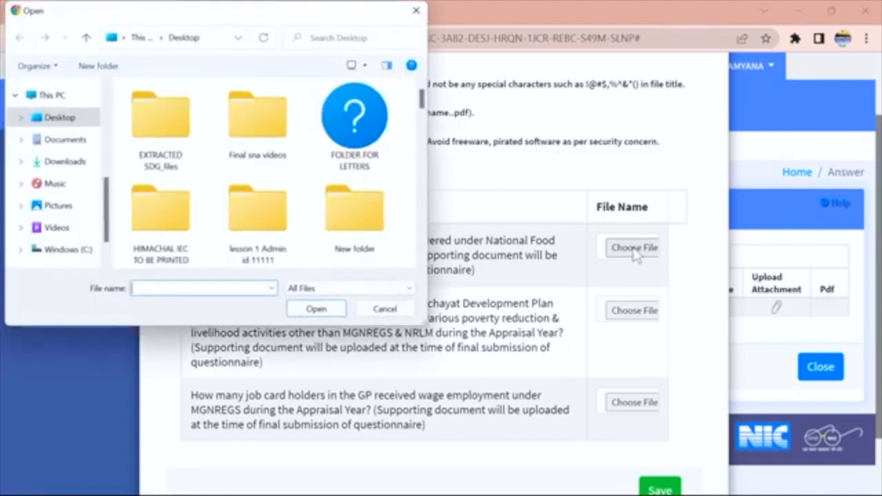
{"action": "left_click", "coordinate": [69, 162]}
{"action": "double_click", "coordinate": [173, 146]}
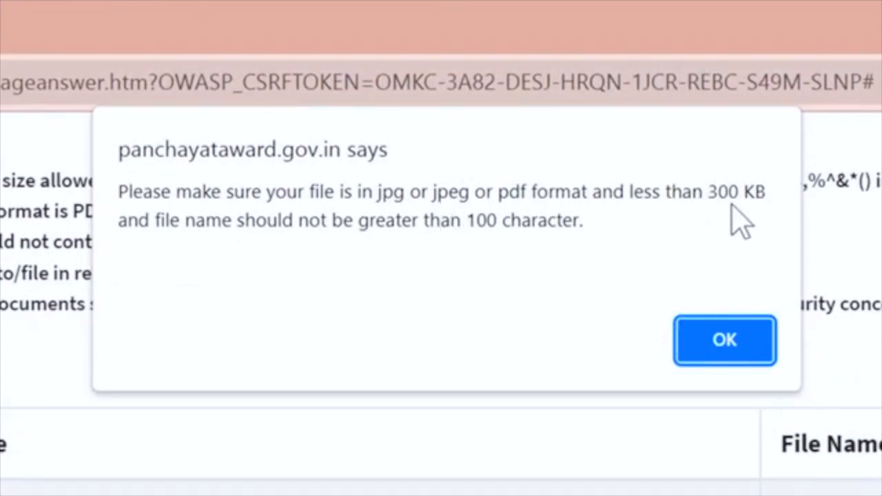
{"action": "left_click", "coordinate": [727, 329]}
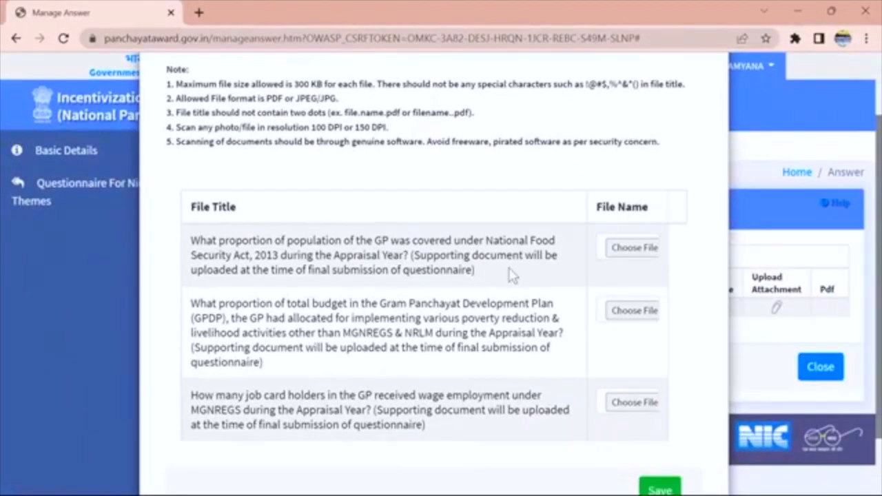
{"action": "left_click", "coordinate": [628, 255]}
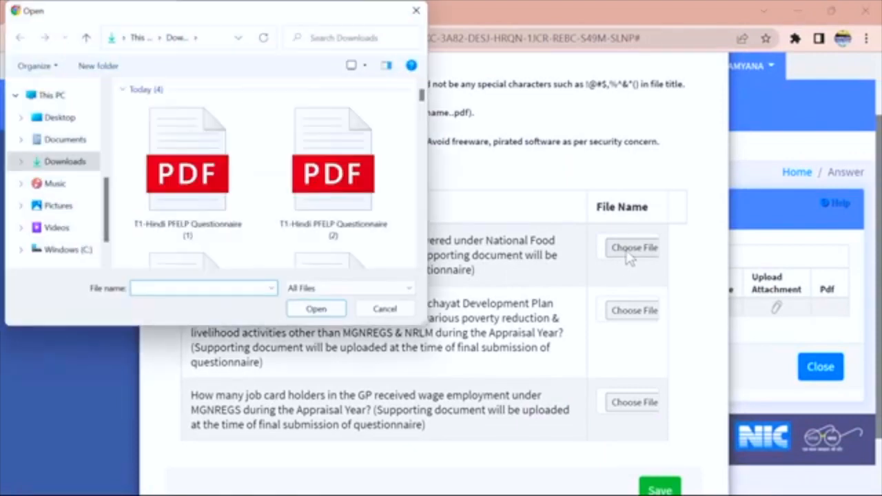
{"action": "left_click", "coordinate": [210, 144]}
{"action": "right_click", "coordinate": [209, 141]}
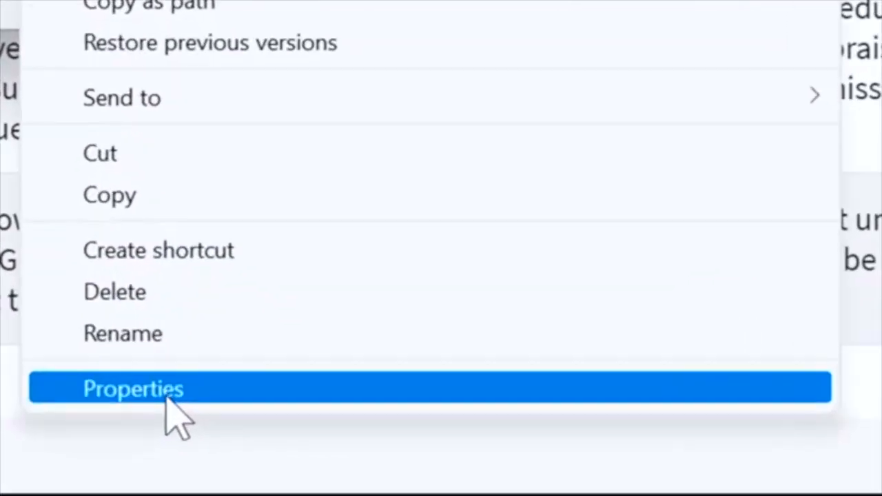
{"action": "left_click", "coordinate": [255, 458]}
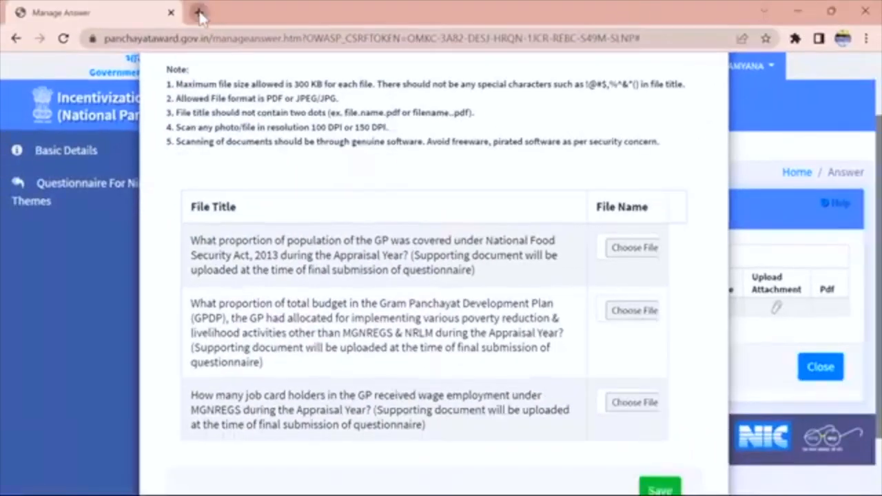
{"action": "left_click", "coordinate": [198, 14]}
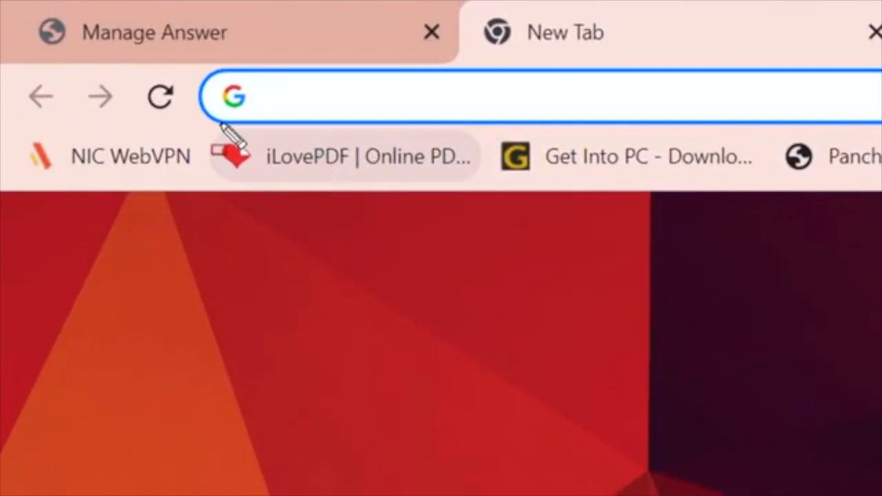
Search Google for 'compress pdf file size' in a new tab.
{"action": "mouse_move", "coordinate": [220, 124]}
{"action": "left_mouse_down"}
{"action": "mouse_move", "coordinate": [466, 183]}
{"action": "mouse_move", "coordinate": [473, 205]}
{"action": "left_mouse_up"}
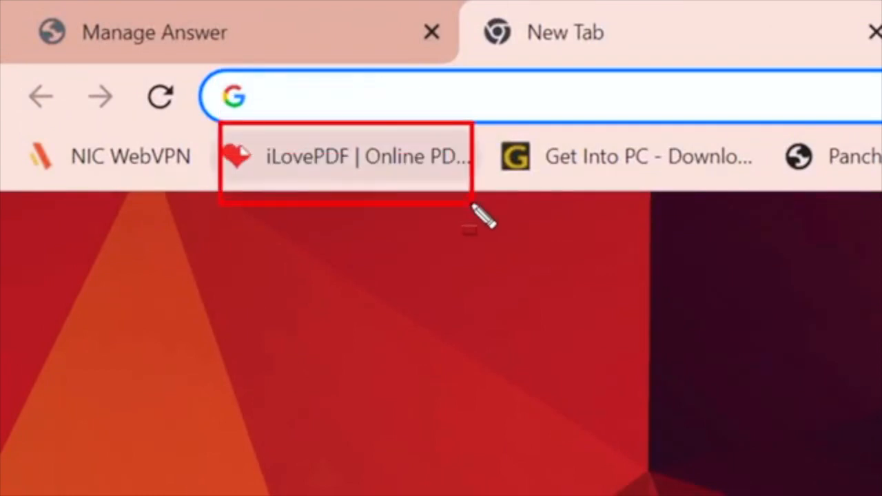
{"action": "key", "text": "Escape"}
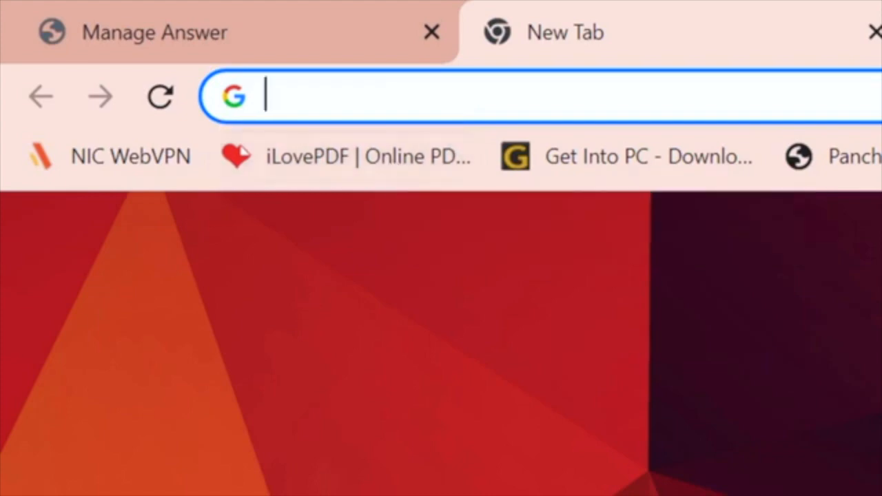
{"action": "left_click", "coordinate": [331, 231]}
{"action": "type", "text": "comp"}
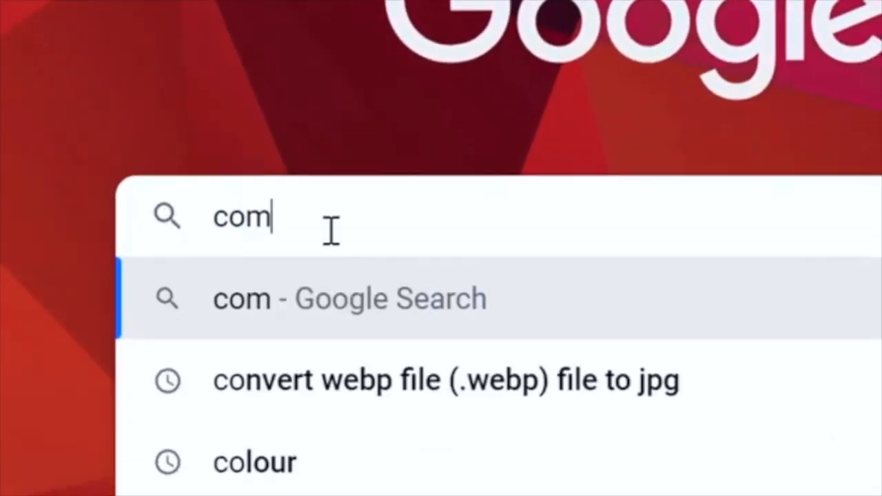
{"action": "type", "text": "ree="}
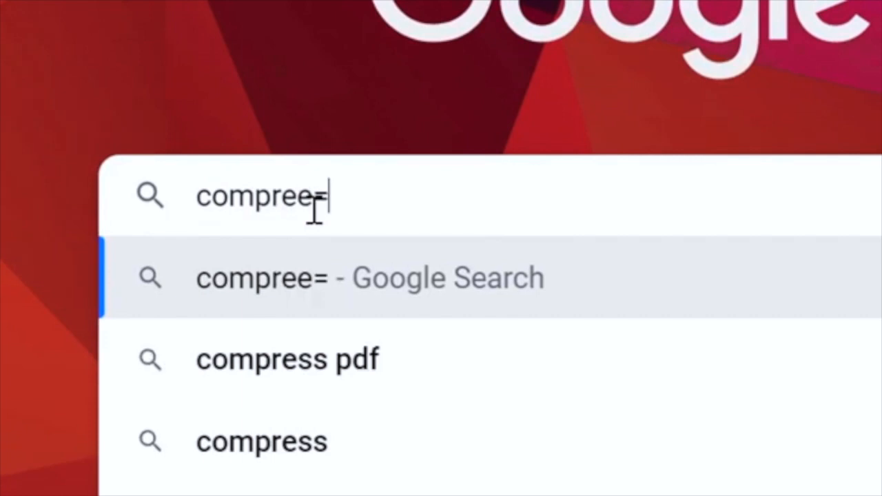
{"action": "key", "text": "BackSpace"}
{"action": "key", "text": "BackSpace"}
{"action": "type", "text": "ss o"}
{"action": "key", "text": "BackSpace"}
{"action": "type", "text": "pdf file"}
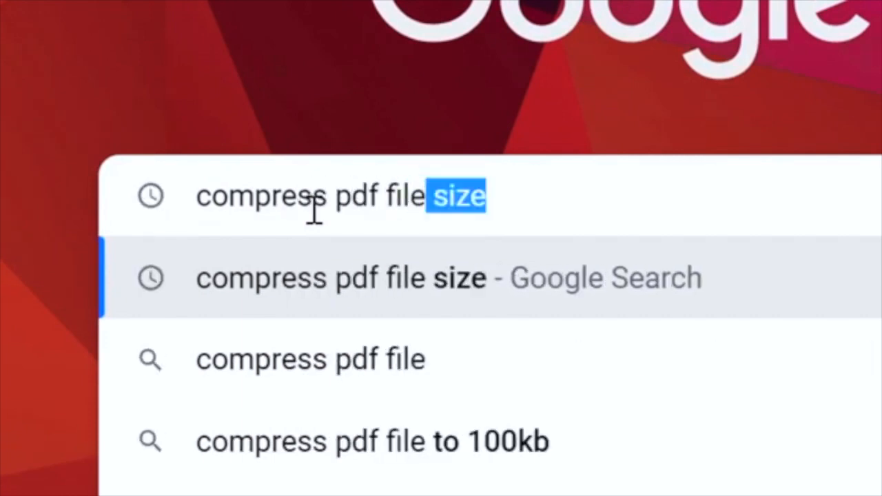
{"action": "left_click", "coordinate": [404, 296]}
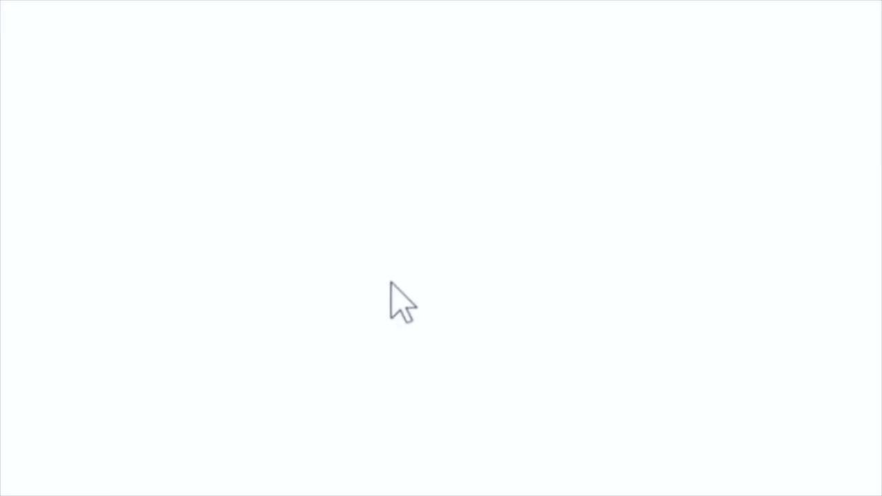
Upload the 724.25 KB questionnaire PDF to iLovePDF's Compress PDF tool and compress it.
{"action": "left_click", "coordinate": [52, 134]}
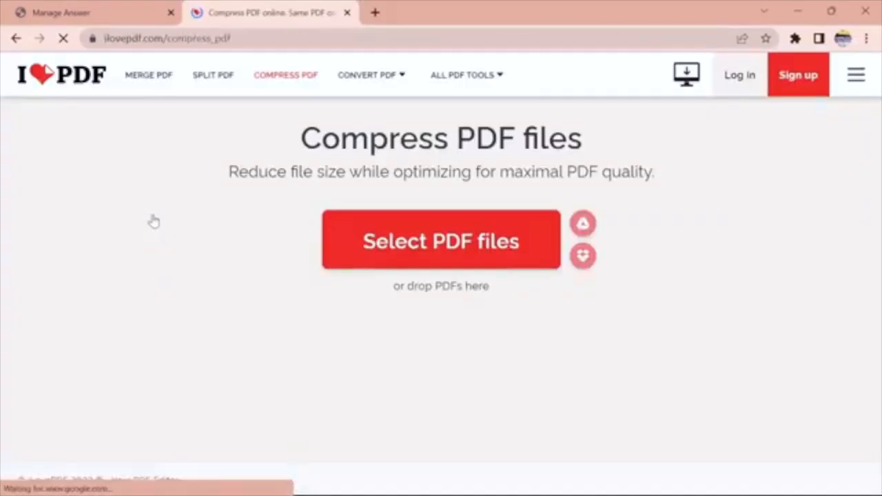
{"action": "left_click", "coordinate": [390, 251]}
{"action": "left_click", "coordinate": [203, 156]}
{"action": "double_click", "coordinate": [204, 156]}
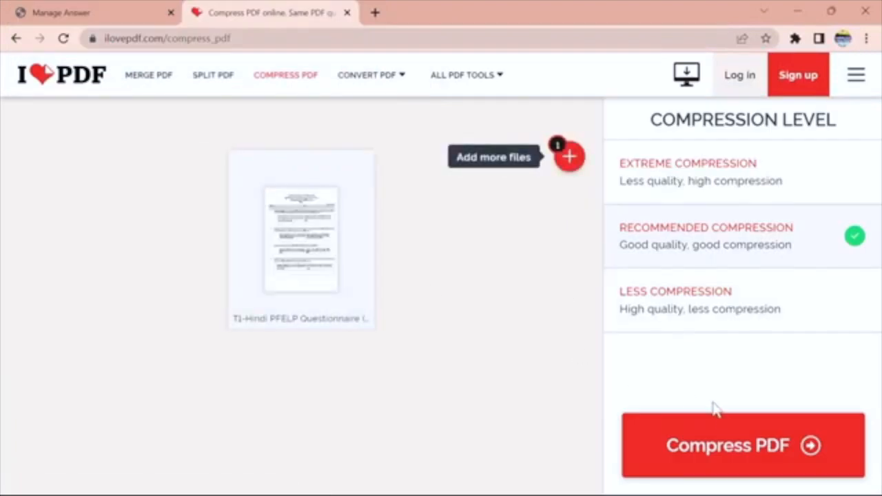
{"action": "left_click", "coordinate": [732, 448]}
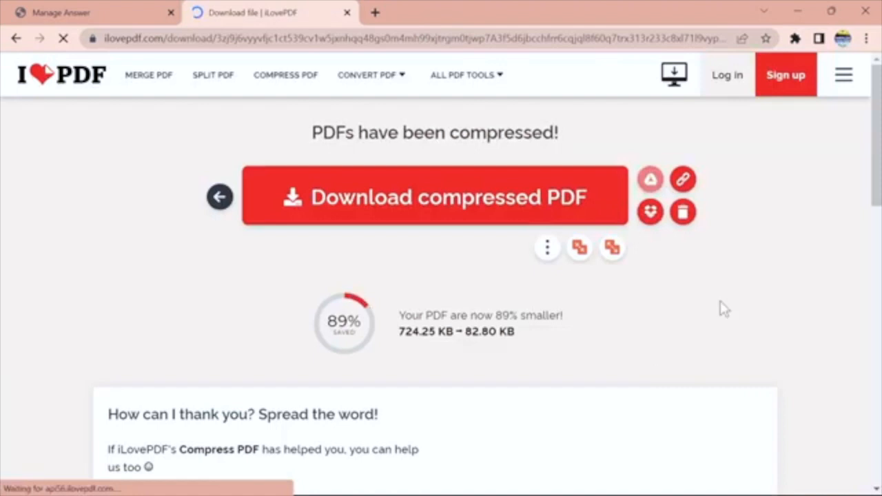
Download the 82.80 KB compressed PDF and show it in its Downloads folder.
{"action": "left_click_drag", "start_coordinate": [874, 155], "coordinate": [877, 178]}
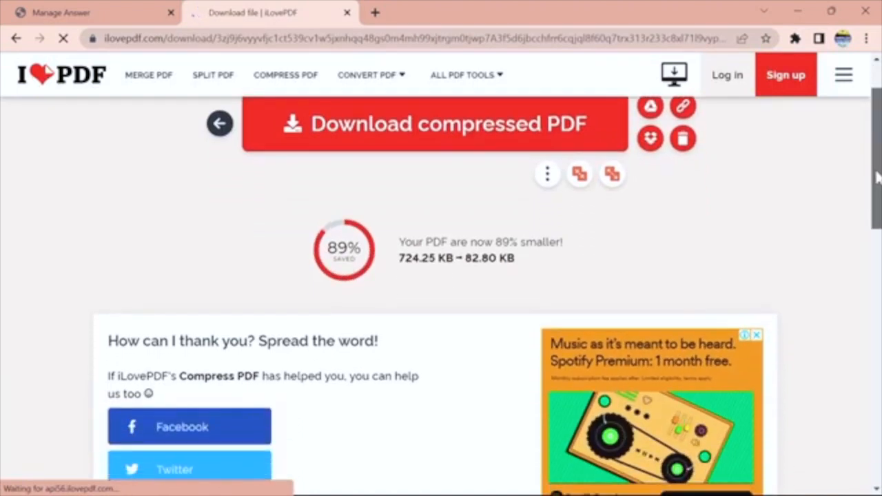
{"action": "left_click", "coordinate": [483, 126]}
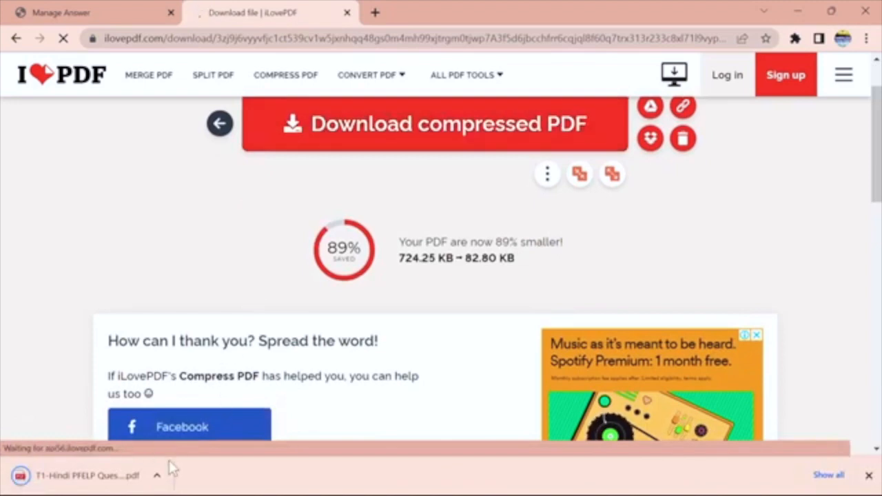
{"action": "left_click", "coordinate": [157, 476]}
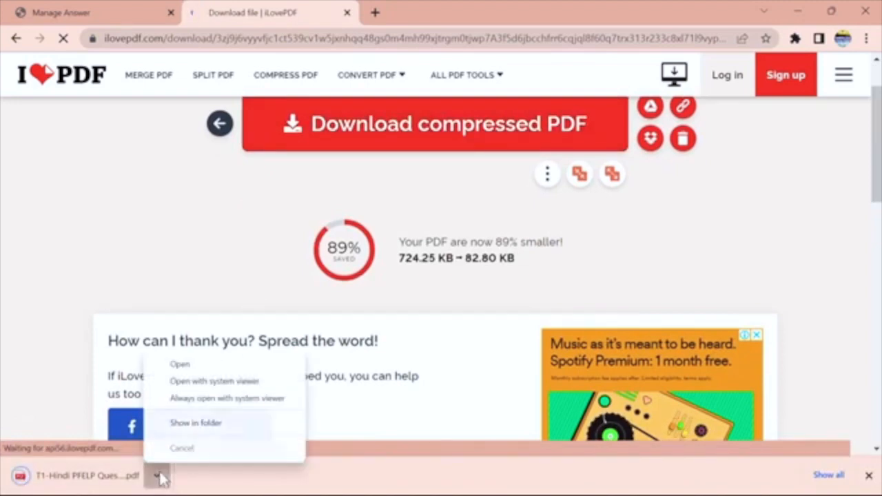
{"action": "left_click", "coordinate": [186, 423]}
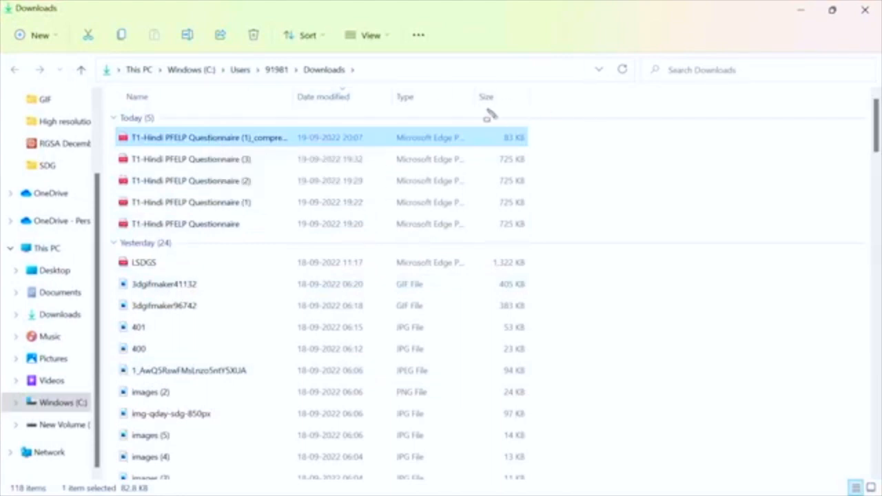
{"action": "left_click_drag", "start_coordinate": [488, 114], "coordinate": [549, 148]}
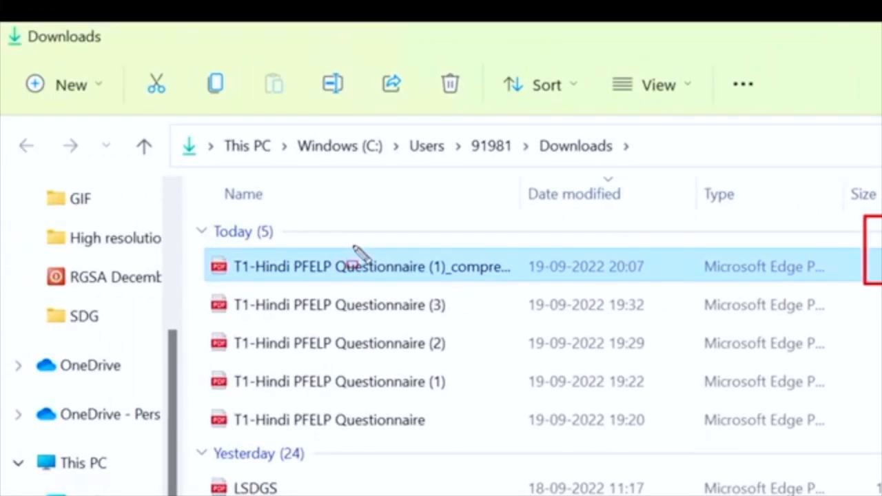
Rename the 83 KB compressed questionnaire PDF in Downloads to 'file'.
{"action": "key", "text": "Escape"}
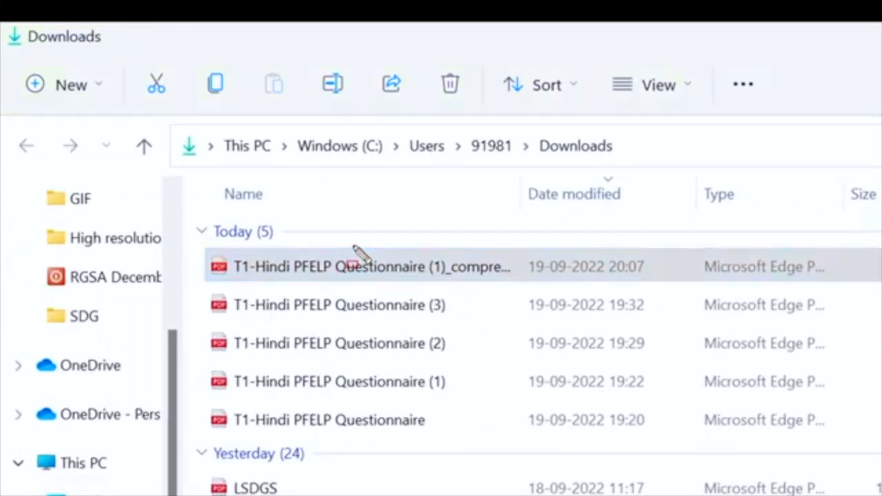
{"action": "right_click", "coordinate": [352, 276]}
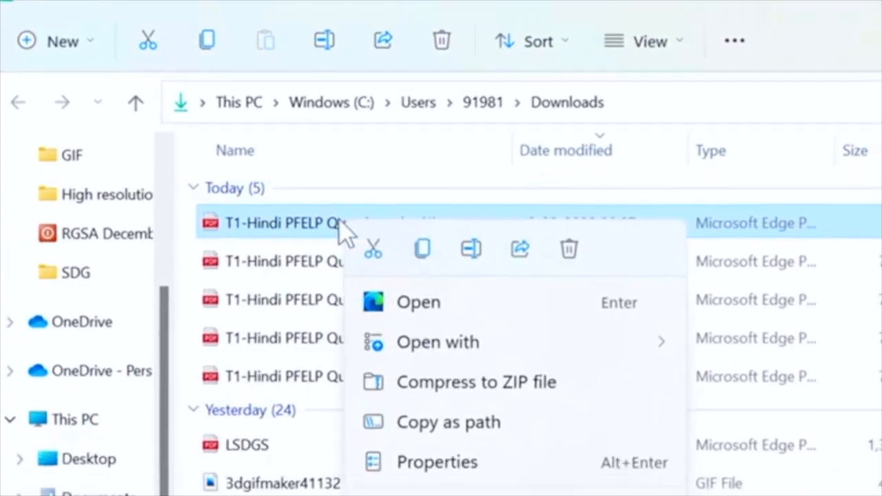
{"action": "left_click", "coordinate": [404, 254]}
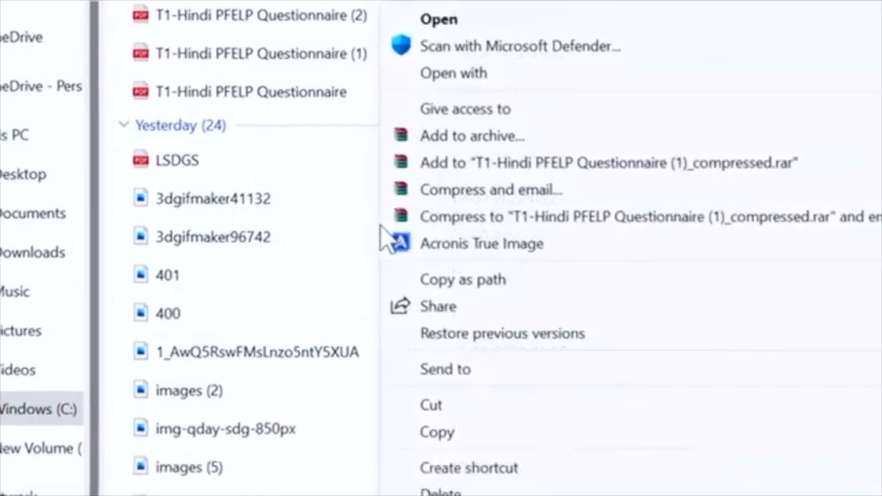
{"action": "left_click", "coordinate": [482, 495]}
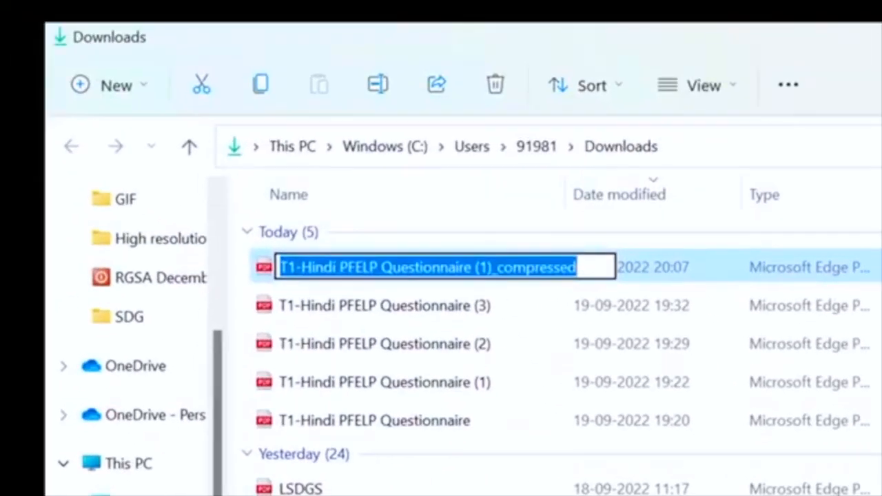
{"action": "type", "text": "file"}
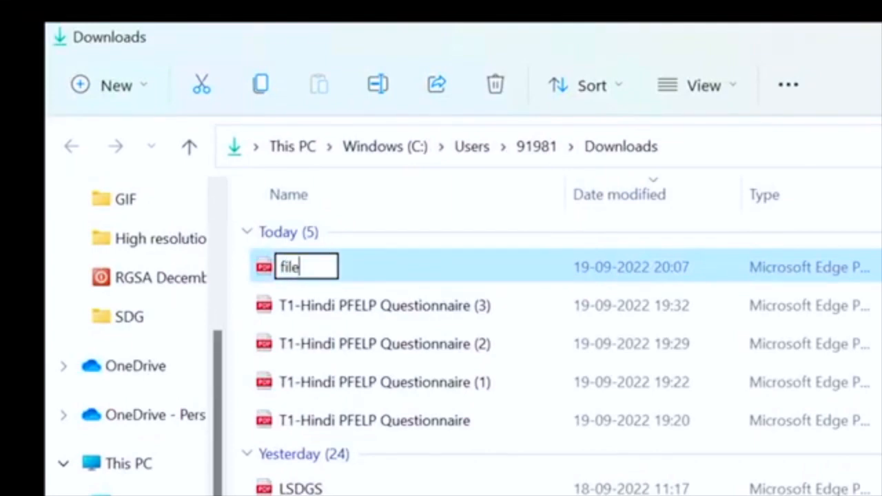
{"action": "key", "text": "Return"}
{"action": "key", "text": "alt+Tab"}
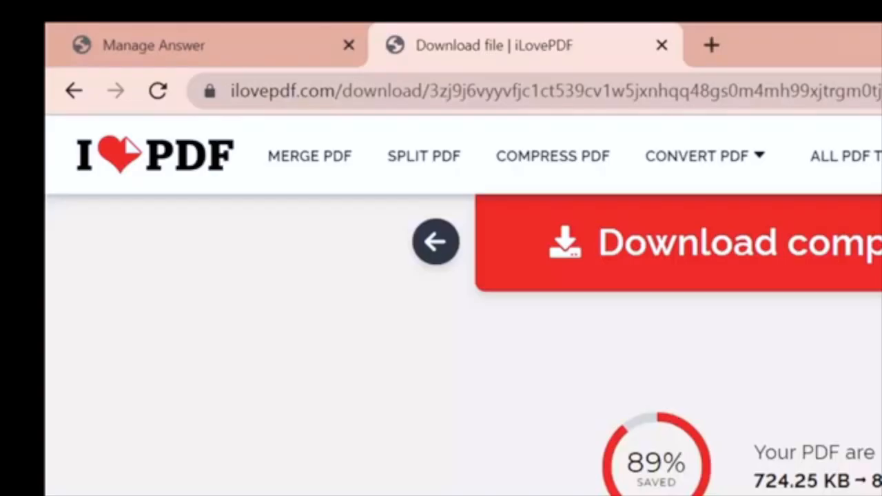
Upload 'file' from Downloads as the supporting document on the Manage Answer page.
{"action": "left_click", "coordinate": [225, 36]}
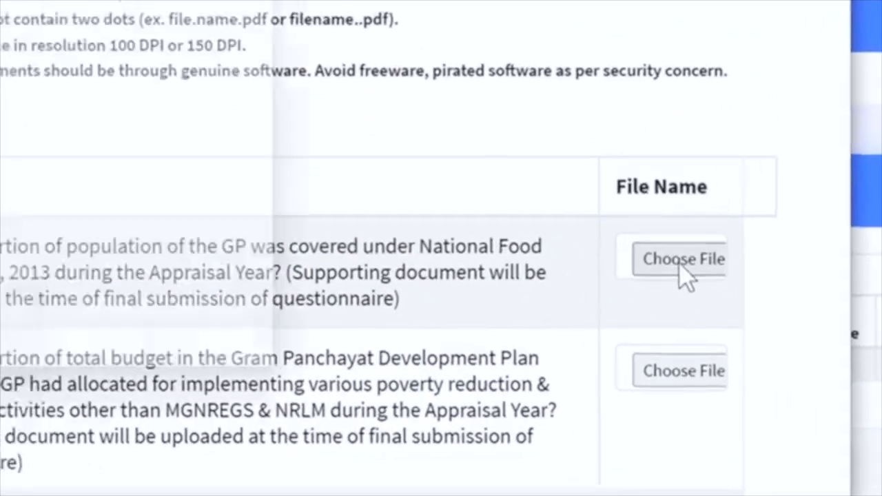
{"action": "left_click", "coordinate": [624, 254]}
{"action": "left_click", "coordinate": [196, 255]}
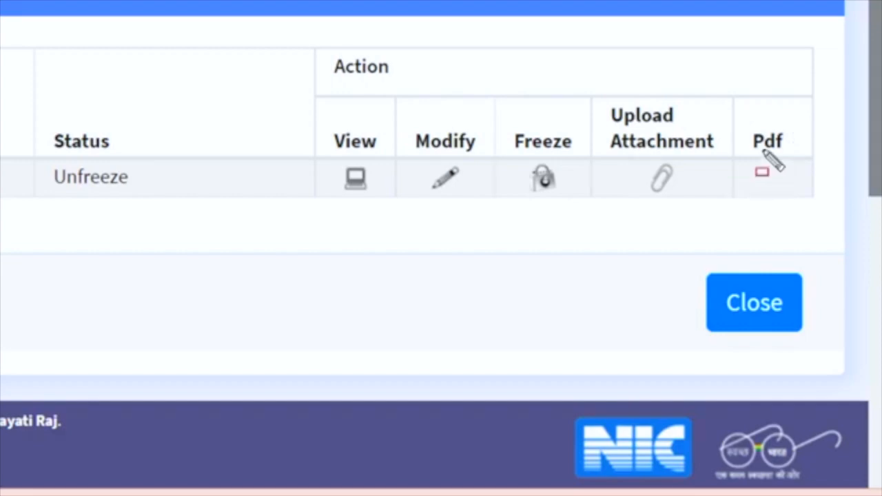
{"action": "mouse_move", "coordinate": [733, 108]}
{"action": "left_mouse_down"}
{"action": "mouse_move", "coordinate": [837, 182]}
{"action": "mouse_move", "coordinate": [831, 219]}
{"action": "left_mouse_up"}
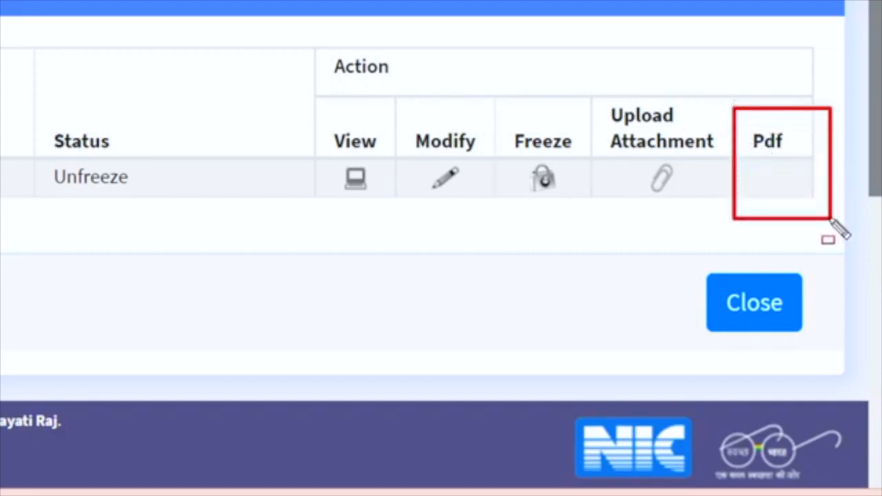